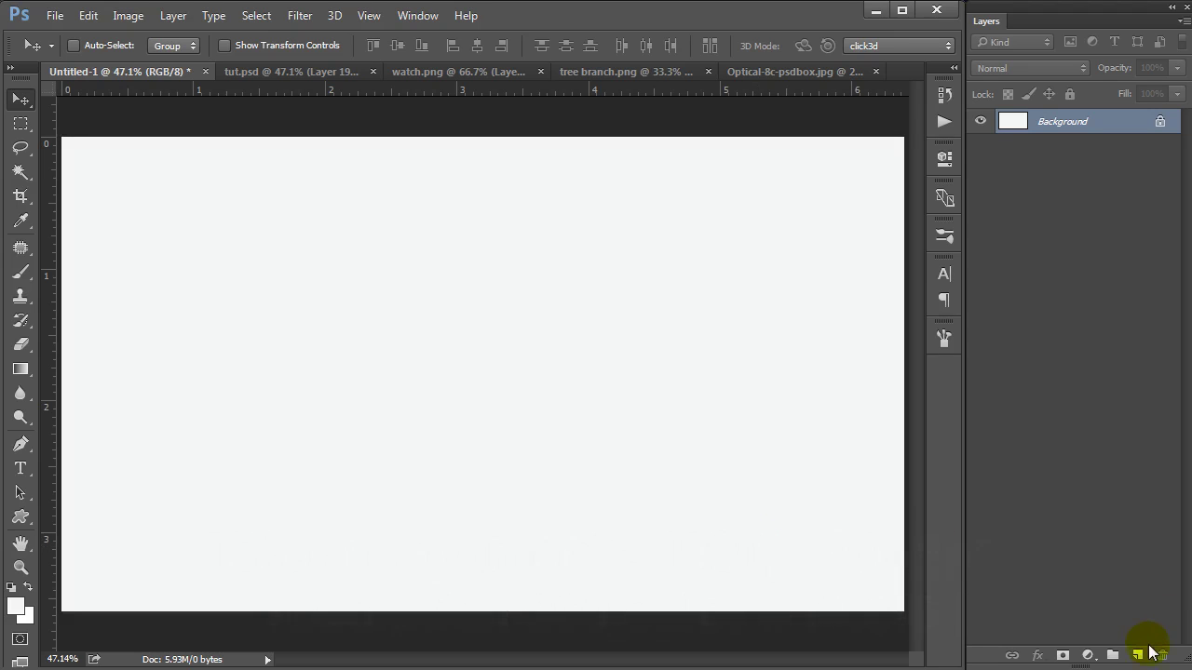
Add a new empty layer above the document's Background layer
left_click(1137, 655)
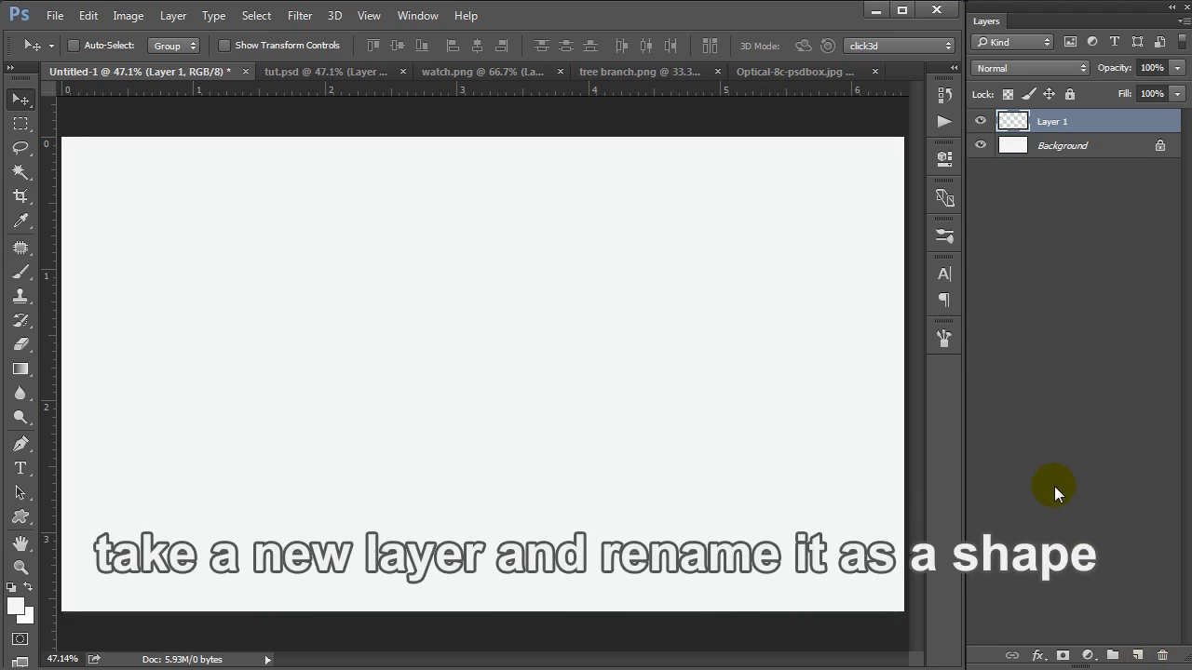
Name the new layer 'shape' and pick the filled circle custom shape
double_click(1050, 122)
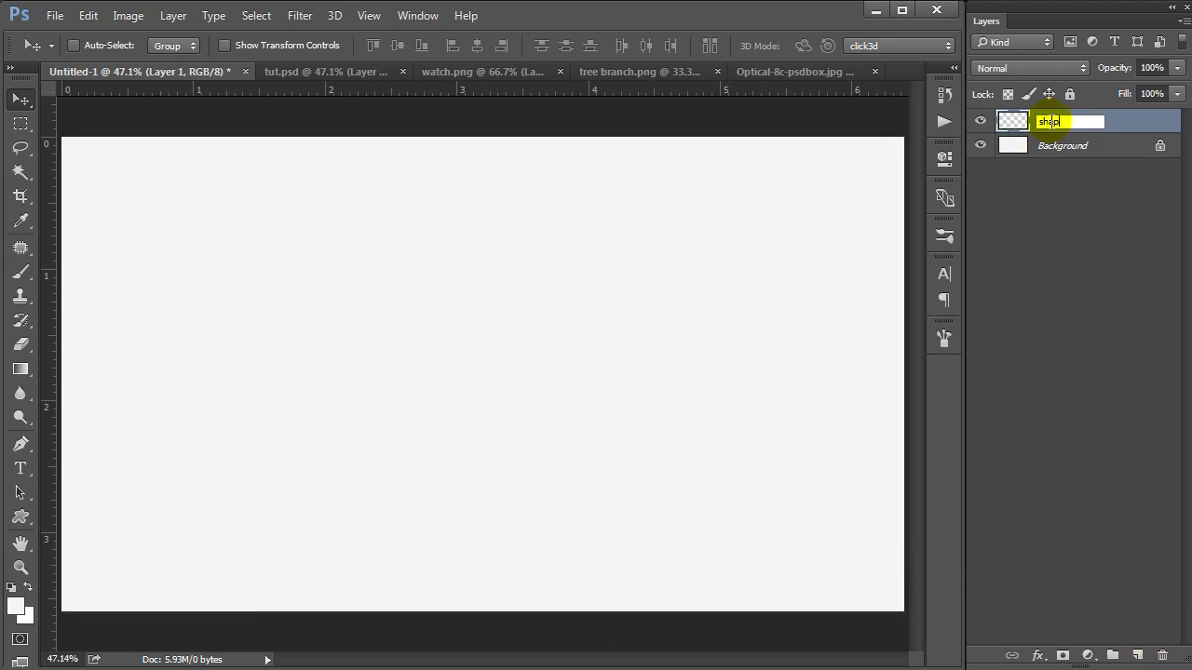
type("e")
key("Return")
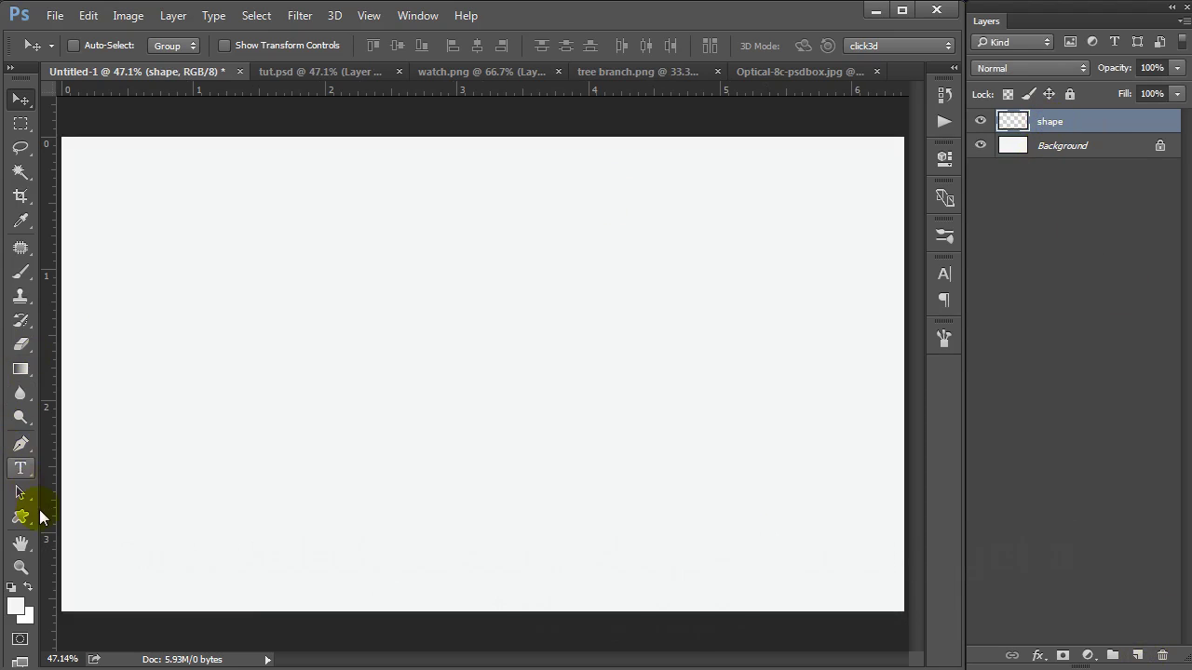
left_click(21, 516)
left_click(617, 48)
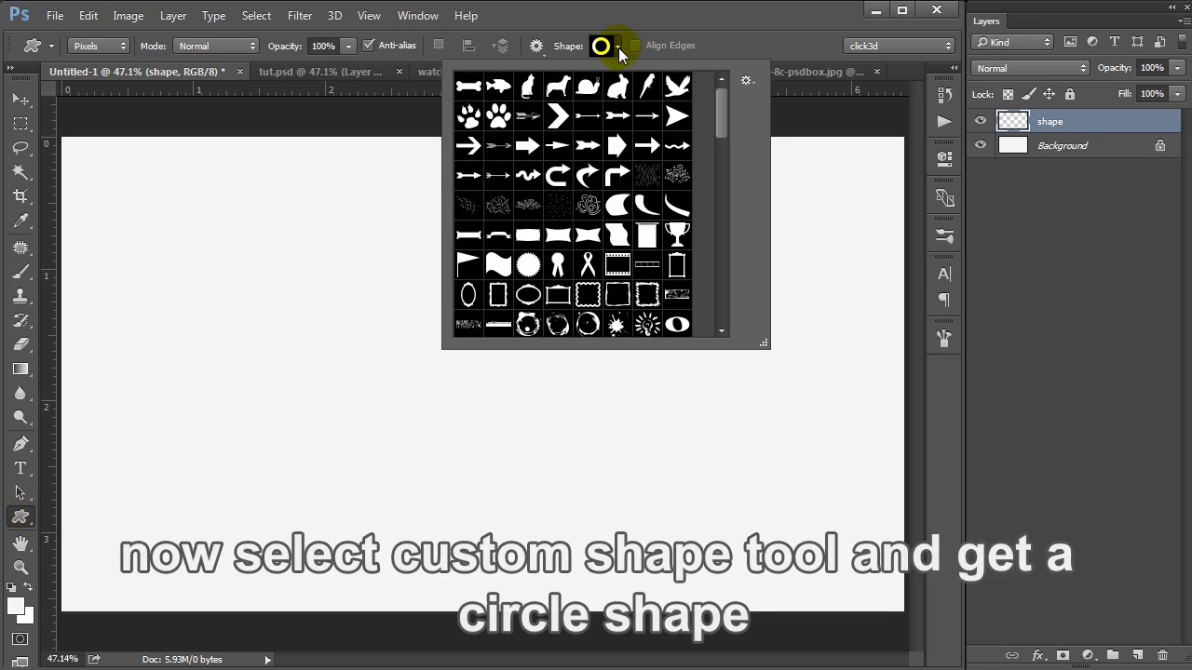
left_click_drag(721, 131, 722, 246)
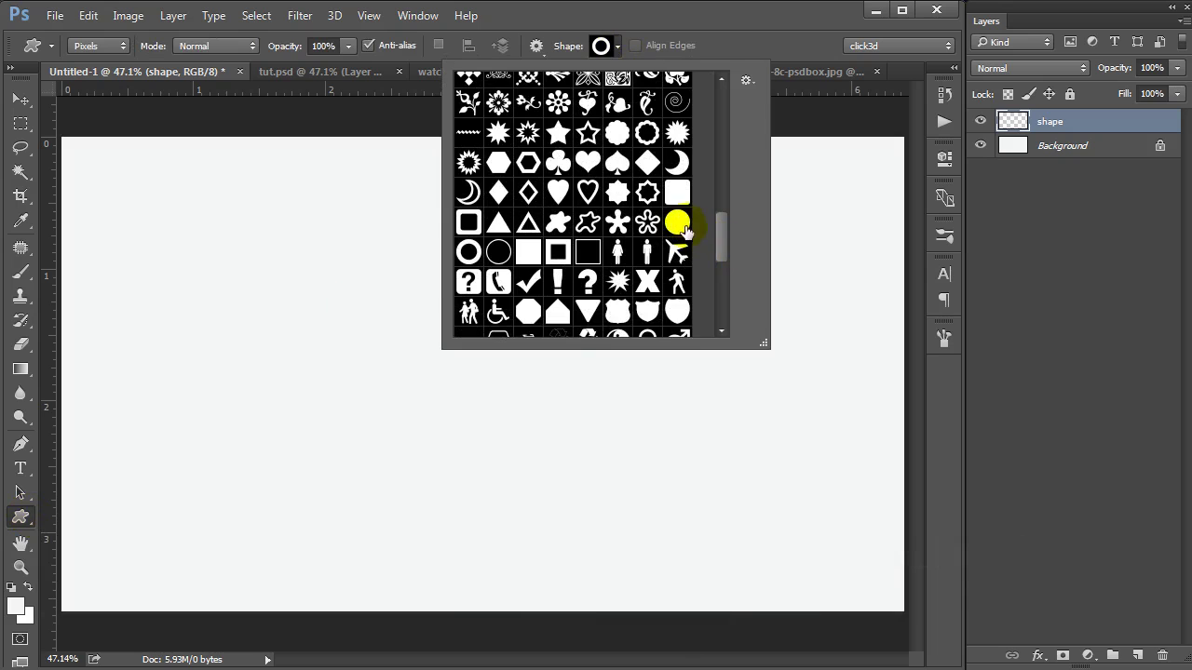
double_click(678, 223)
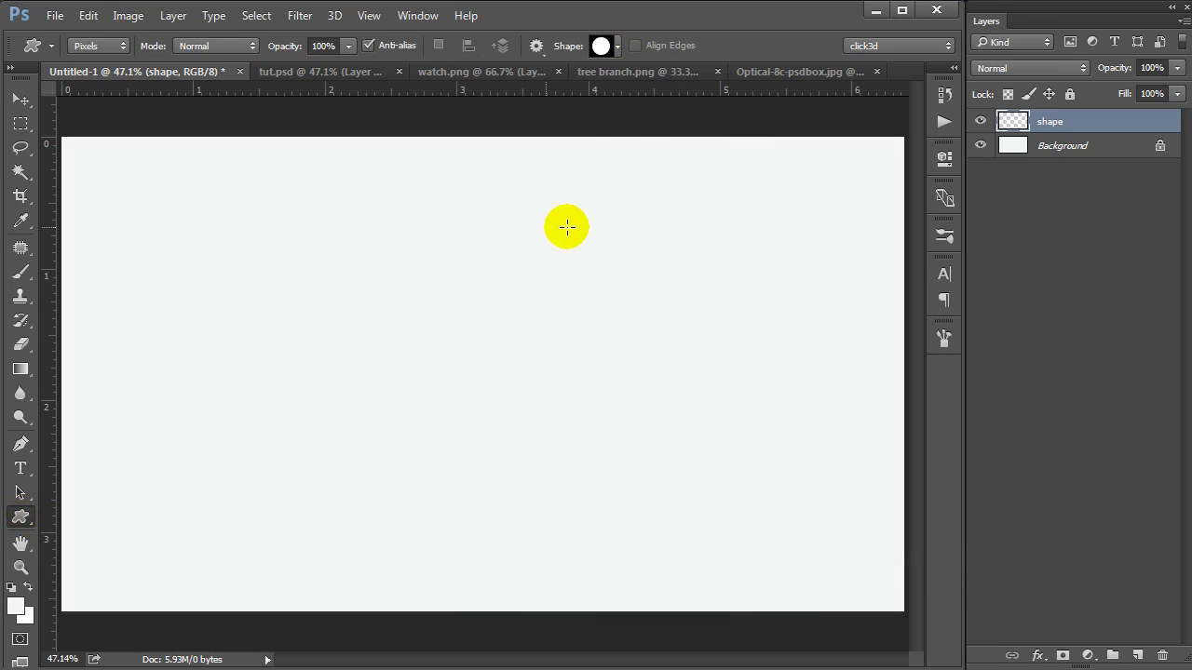
Draw a near-black circle near the top centre of the canvas
left_click(17, 609)
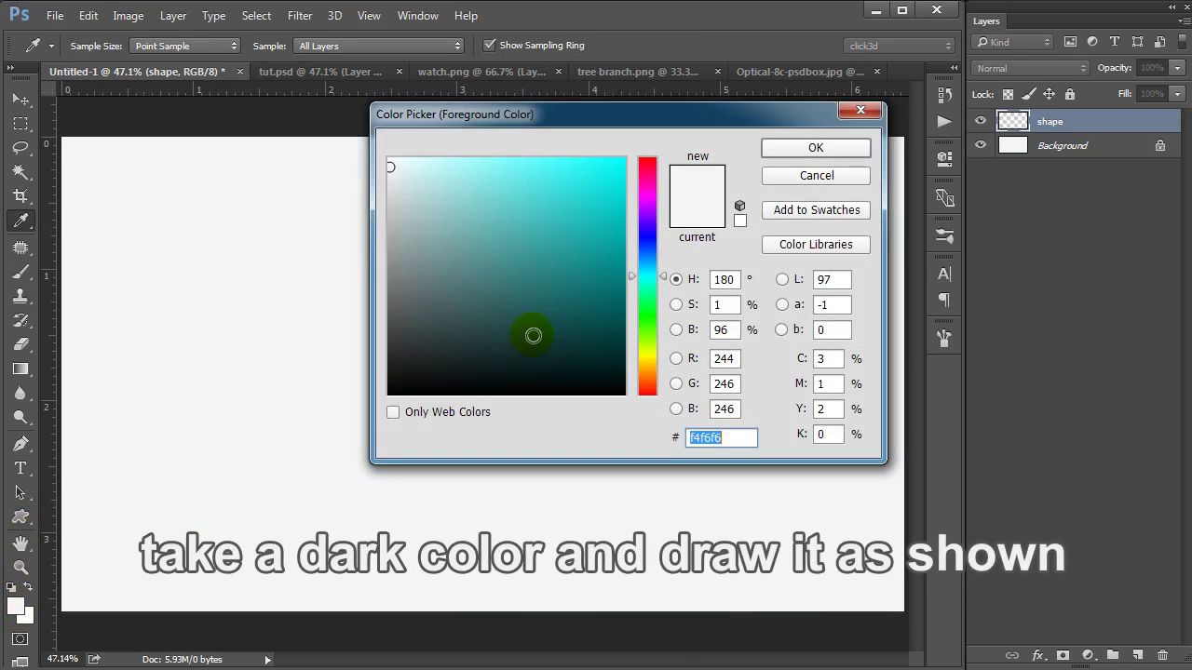
left_click_drag(532, 332, 262, 381)
left_click(810, 149)
left_click_drag(522, 174, 734, 441)
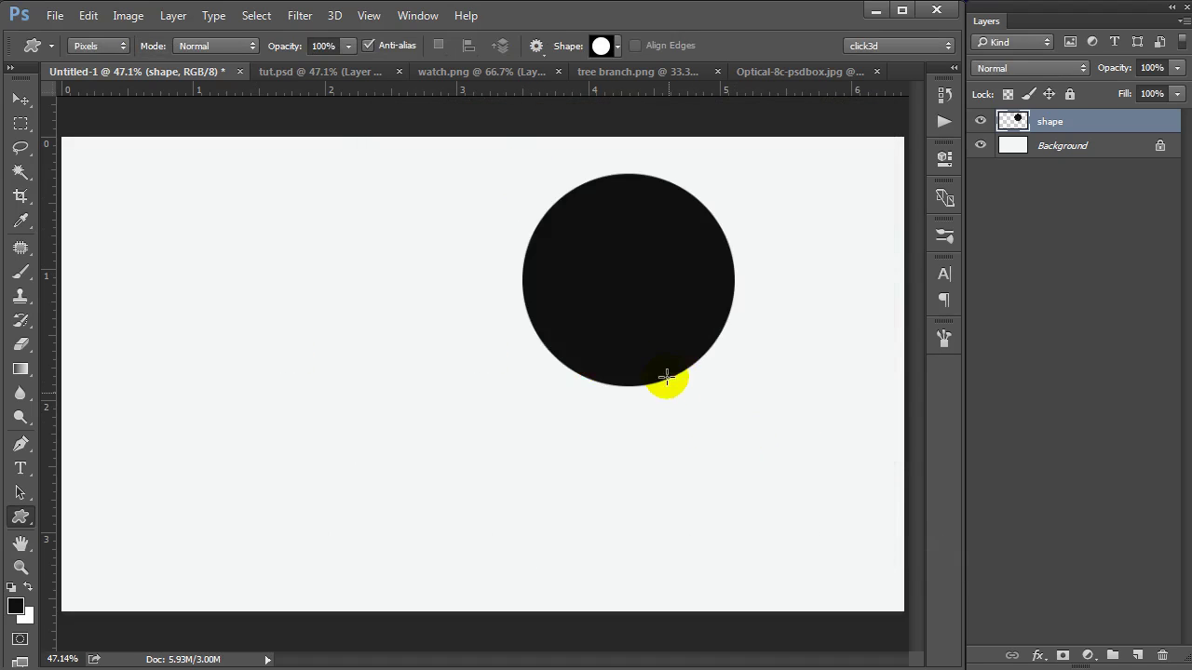
Lower the shape layer opacity to 8% and draw a second circle at lower left
left_click_drag(1175, 74, 1091, 86)
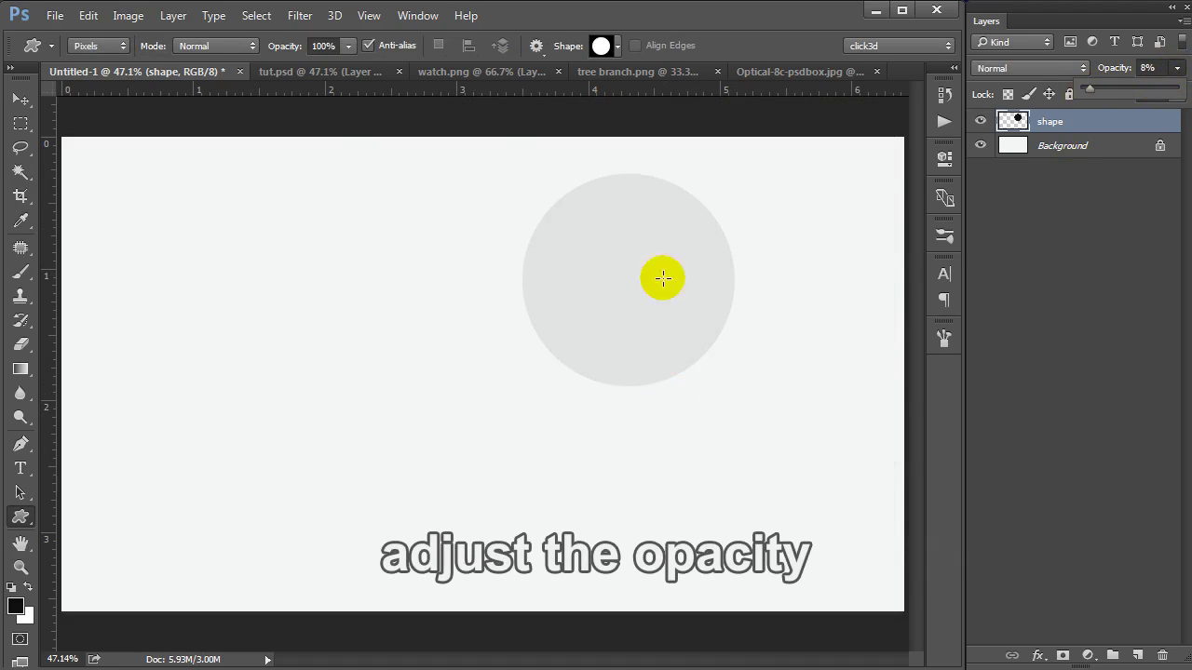
key("v")
mouse_move(641, 340)
left_mouse_down()
mouse_move(609, 328)
mouse_move(393, 489)
left_mouse_up()
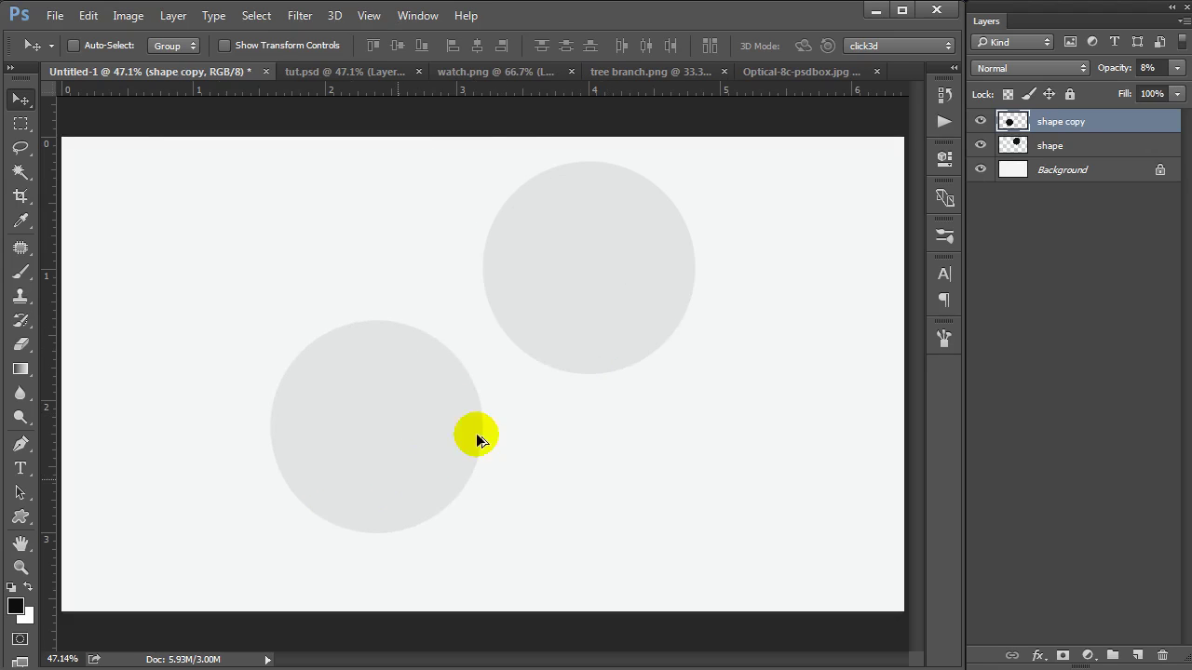
key("ctrl+z")
left_click(21, 517)
left_click_drag(347, 346, 460, 484)
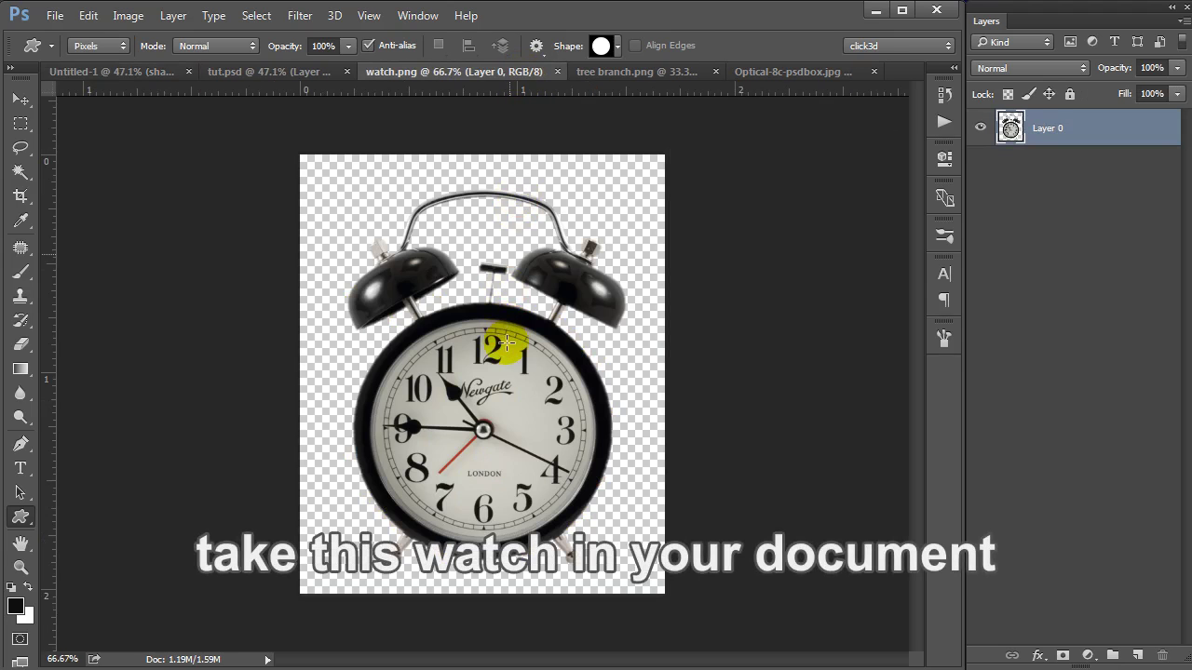
Move the alarm clock into Untitled-1, nudge it upward, and name its layer 'watch'
key("v")
key("u")
left_click_drag(516, 396, 147, 73)
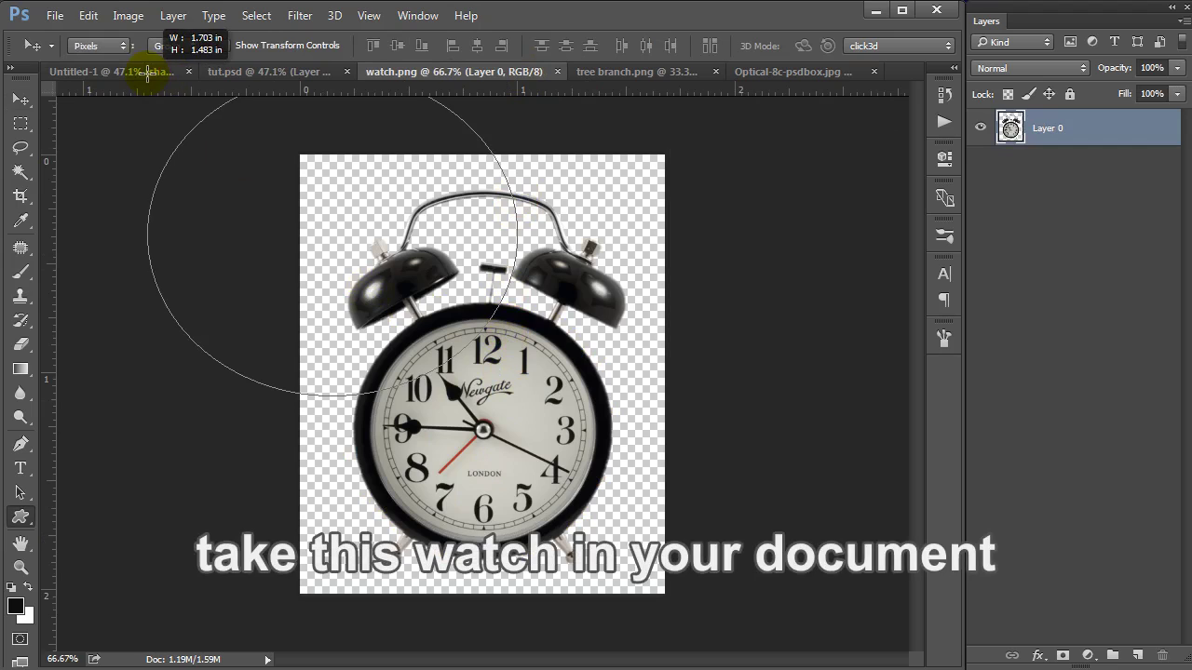
key("v")
mouse_move(478, 453)
left_mouse_down()
mouse_move(177, 165)
mouse_move(154, 87)
mouse_move(506, 374)
left_mouse_up()
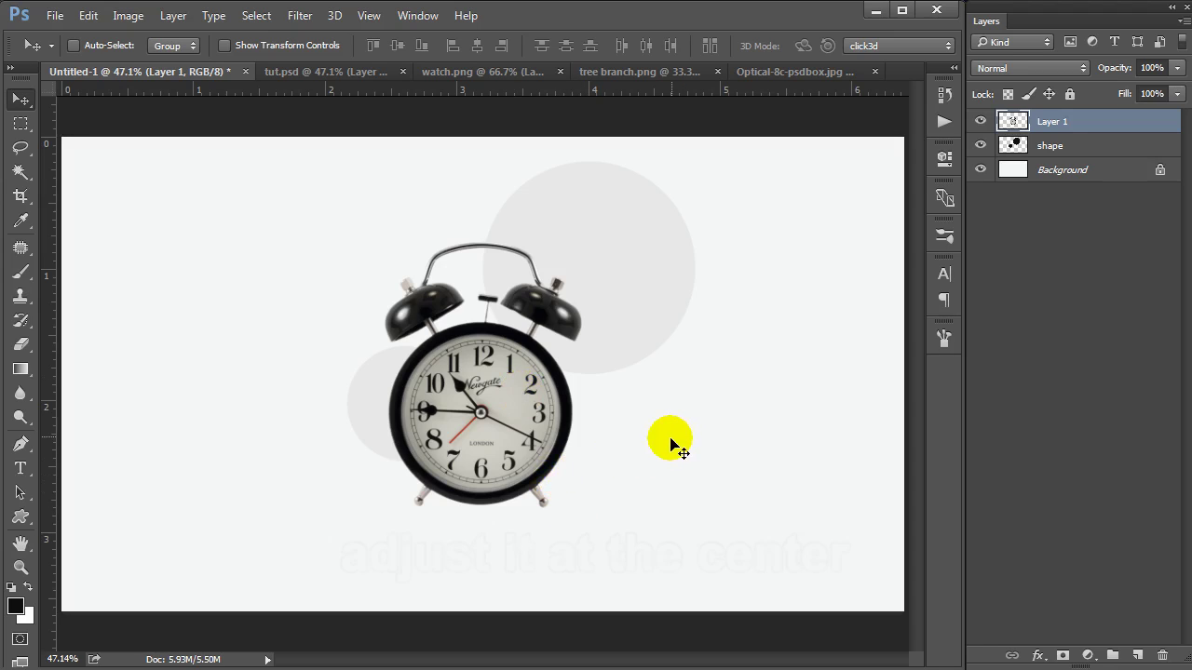
key("shift+Up")
key("shift+Up")
key("shift+Up")
key("shift+Up")
key("shift+Up")
key("shift+Up")
key("shift+Up")
key("shift+Up")
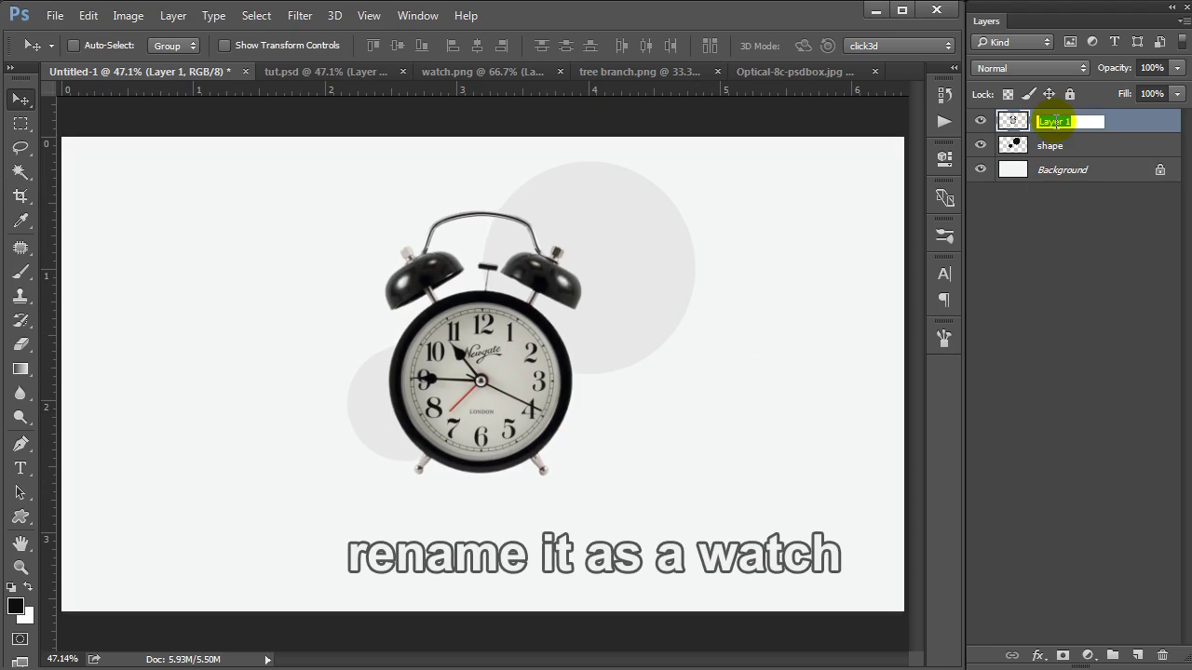
type("watch")
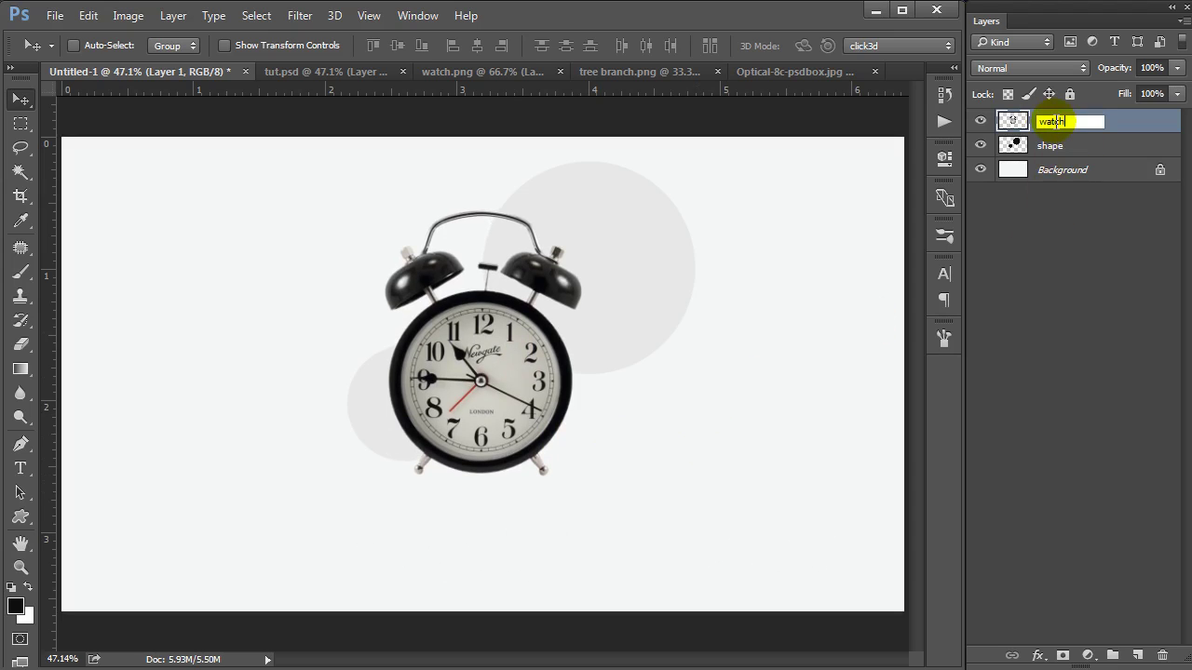
key("Return")
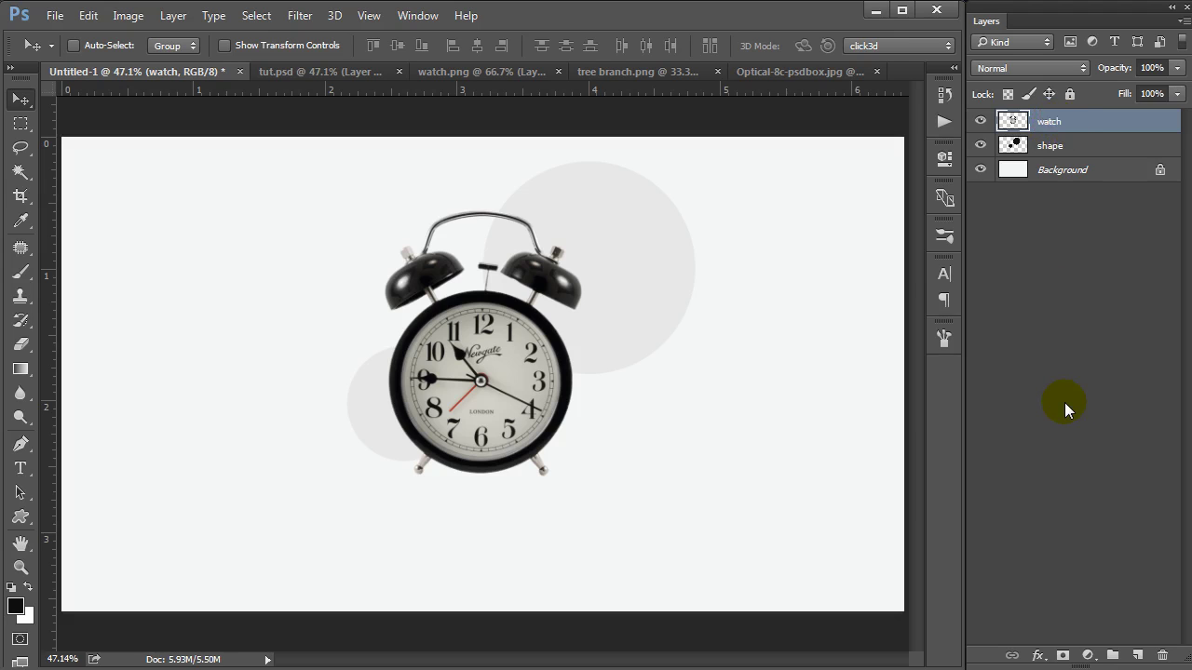
Clip a Levels adjustment to the watch layer with input black 39 and white 190
left_click(172, 16)
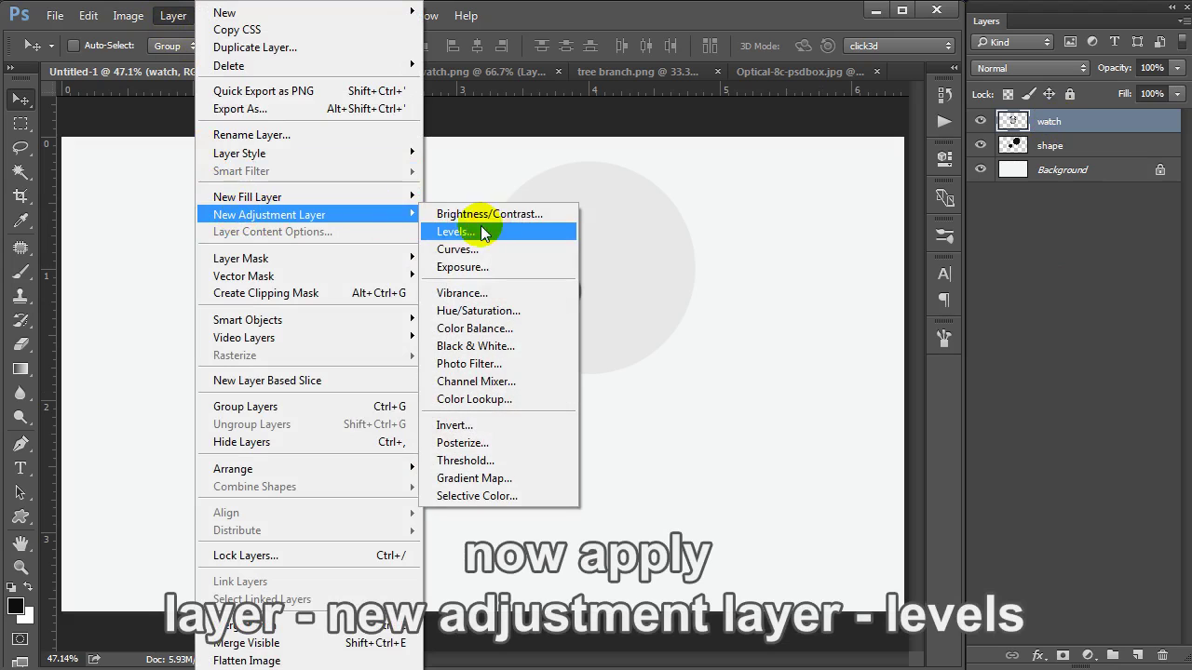
left_click(491, 231)
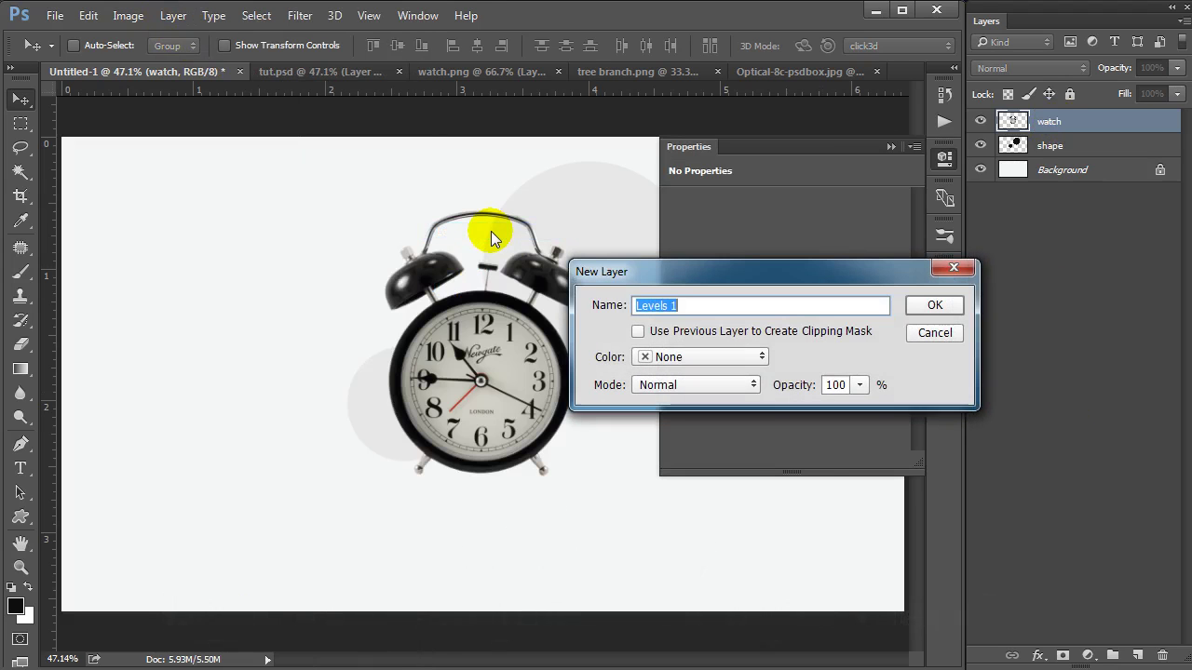
left_click(639, 331)
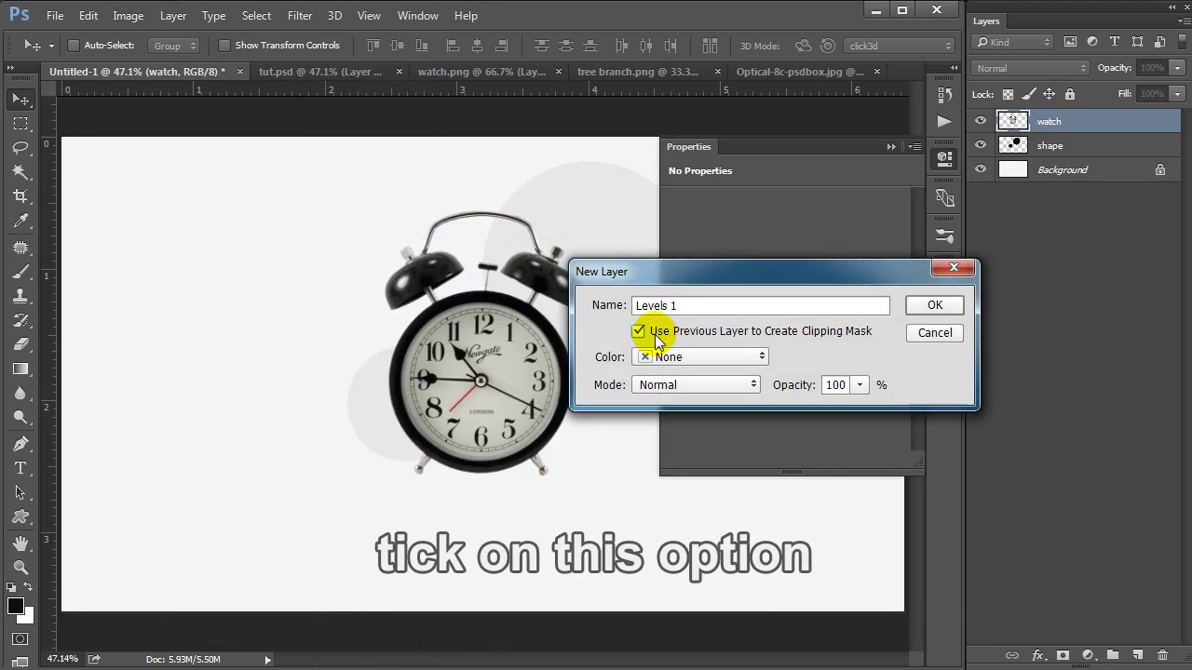
left_click(918, 309)
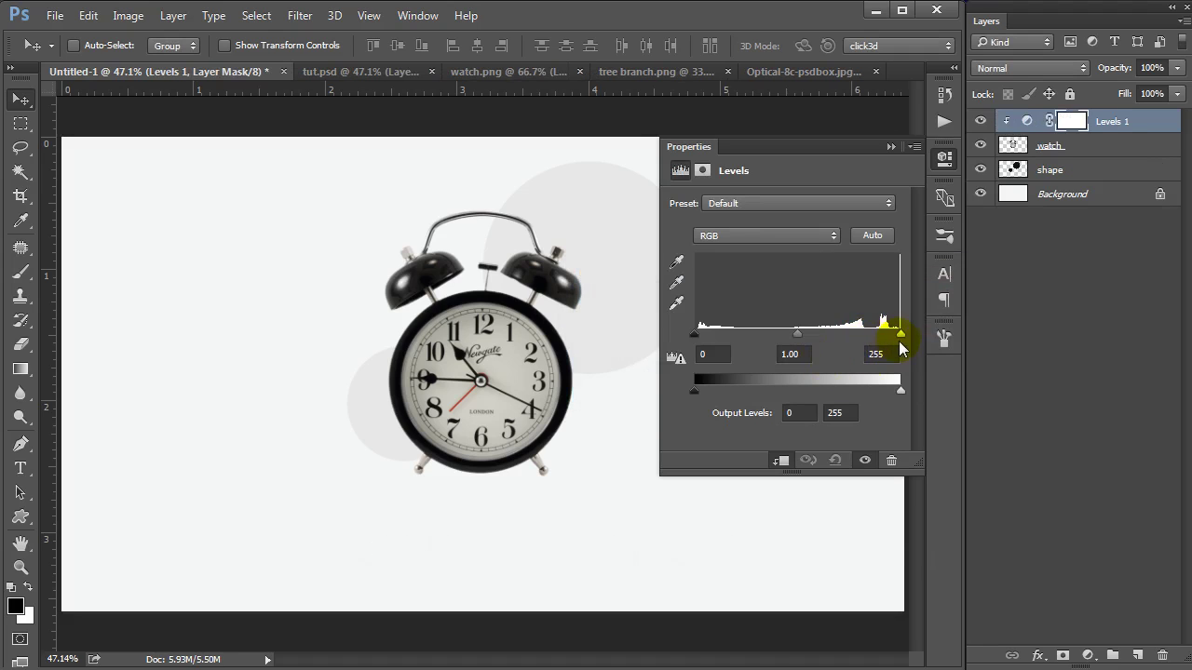
left_click_drag(899, 333, 855, 333)
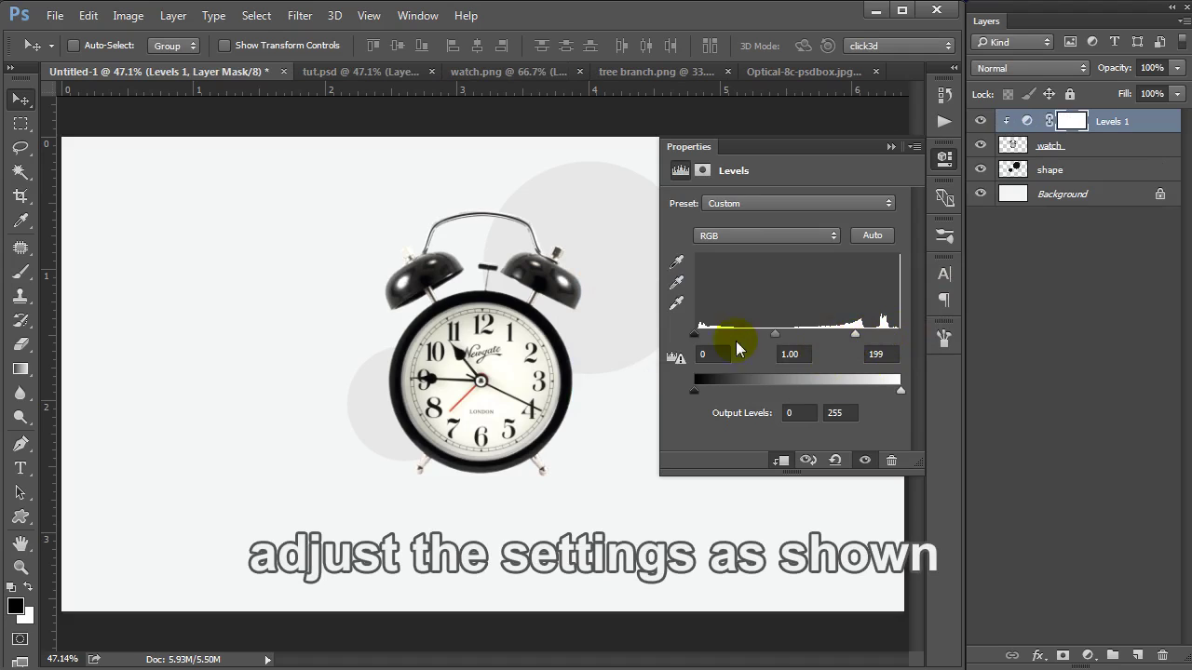
left_click_drag(696, 335, 726, 336)
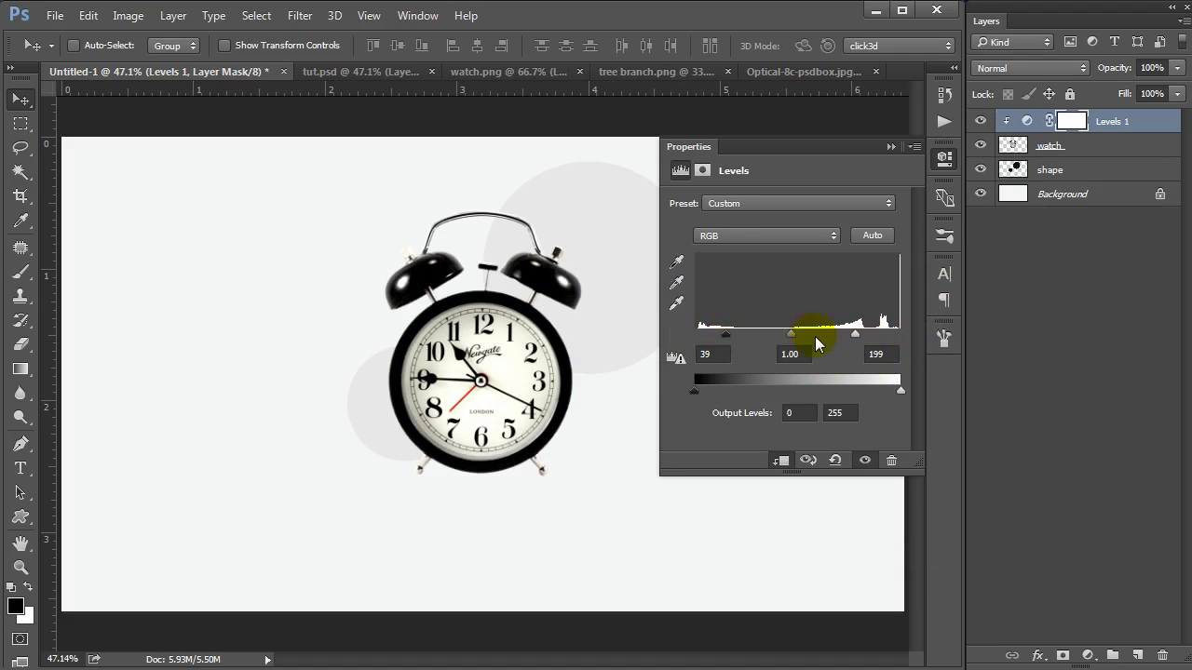
left_click_drag(856, 333, 843, 333)
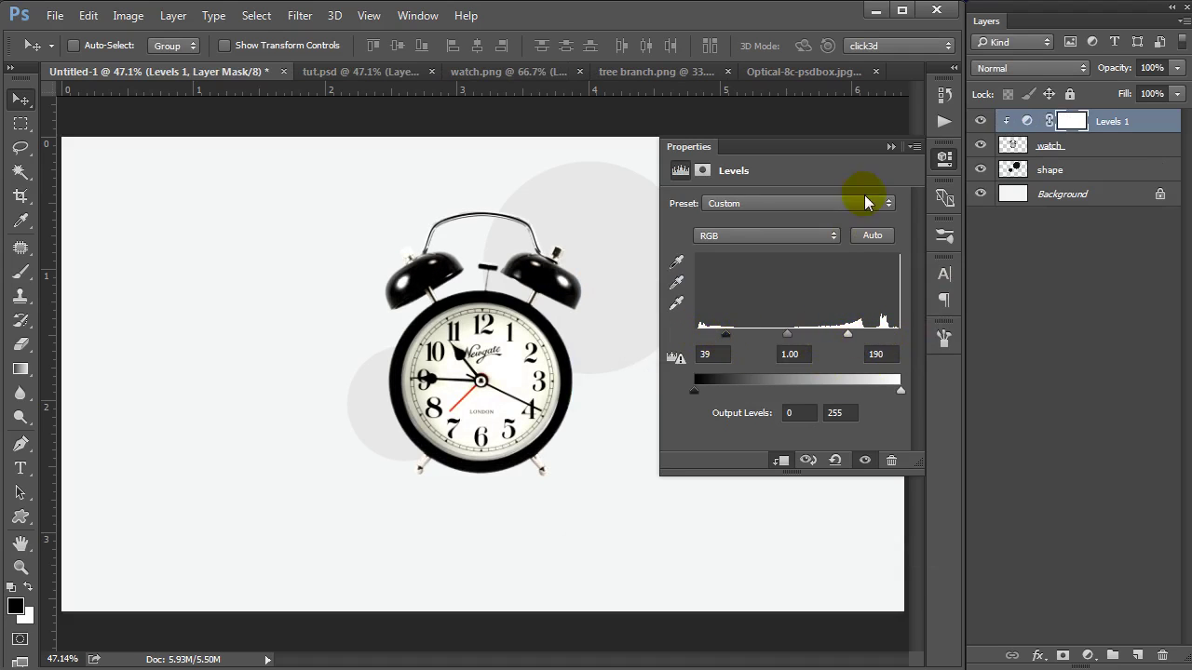
left_click(891, 147)
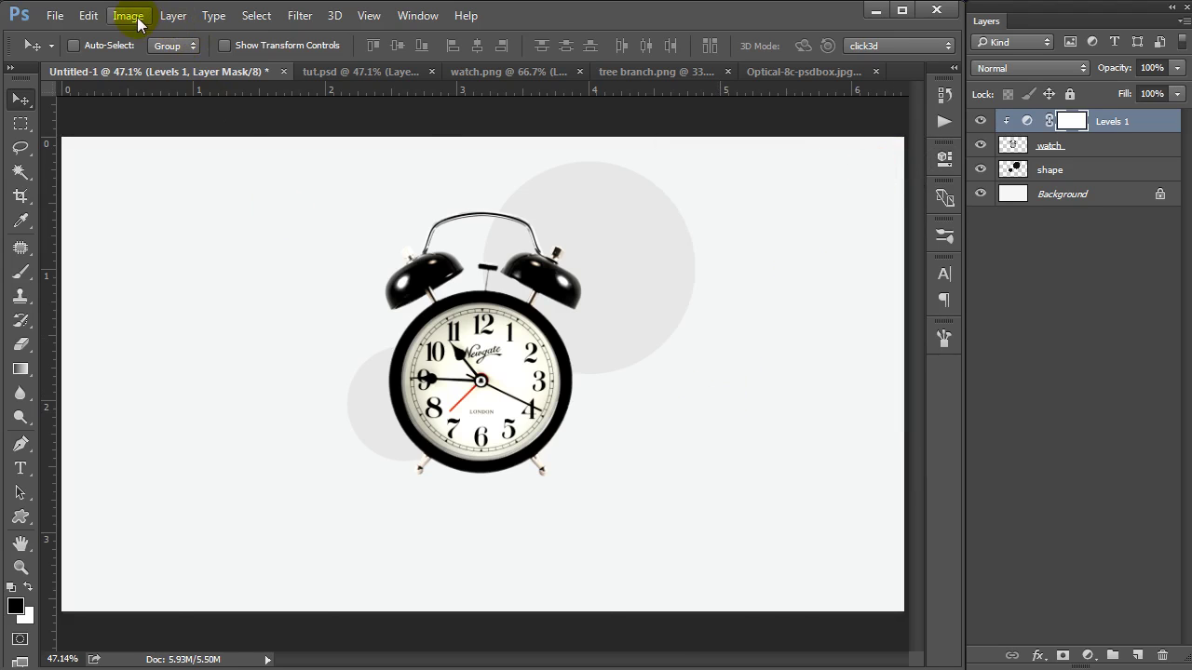
left_click(173, 16)
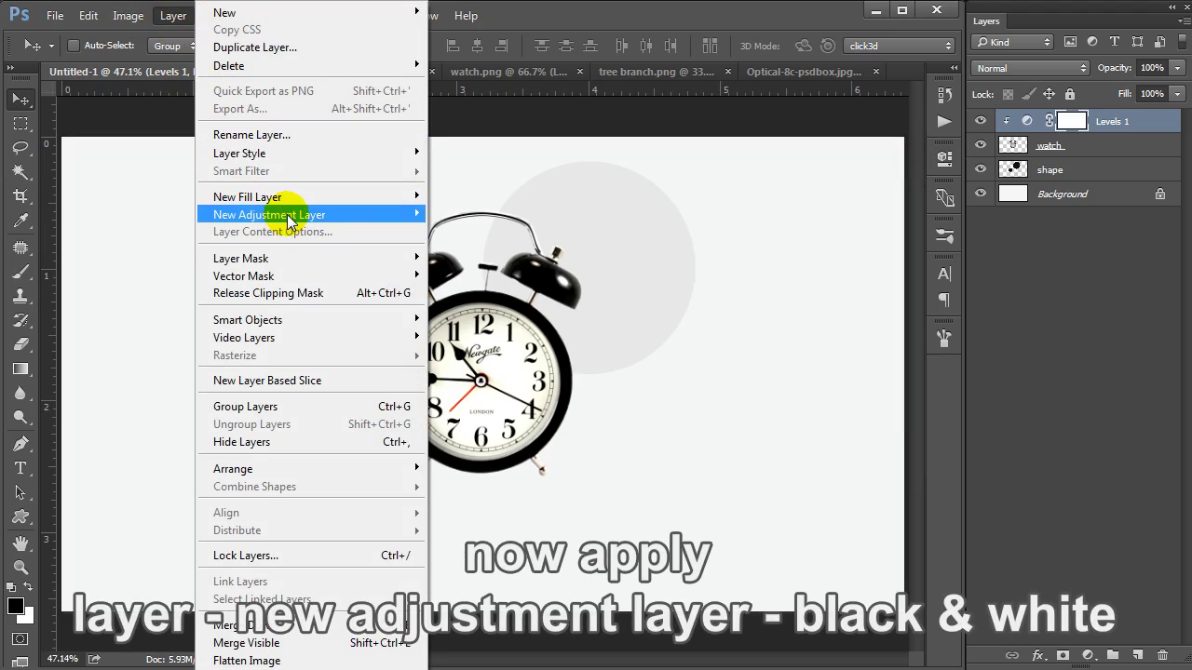
mouse_move(269, 215)
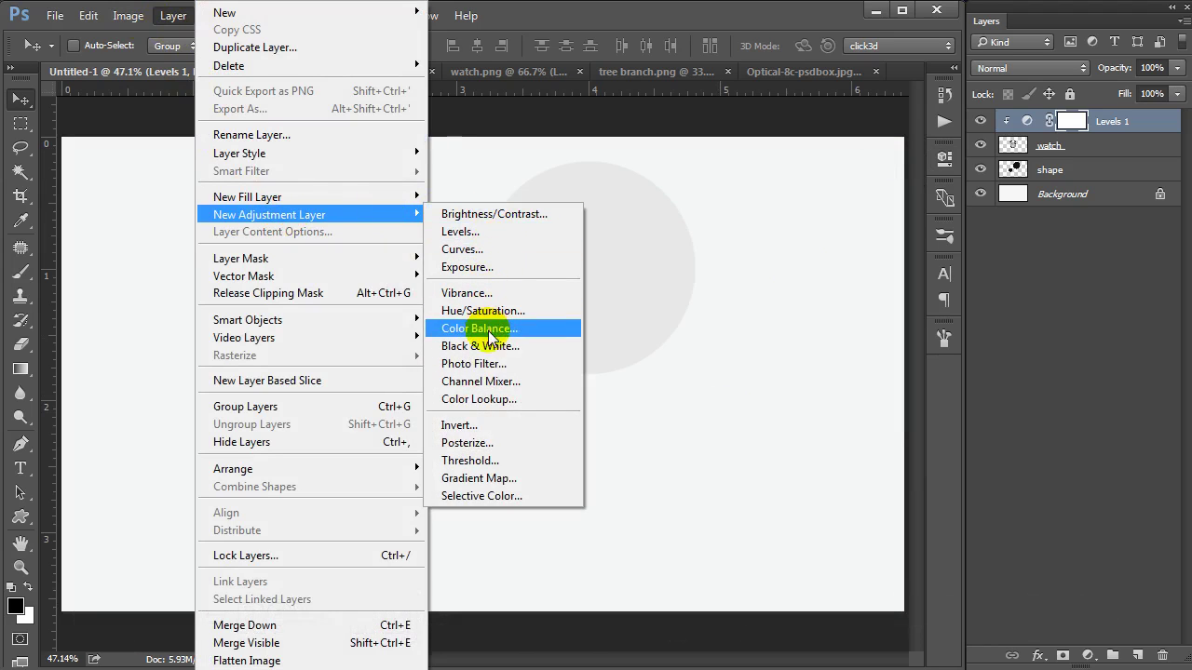
Clip a default Black & White adjustment to the clock, then switch to tree branch.png
left_click(488, 352)
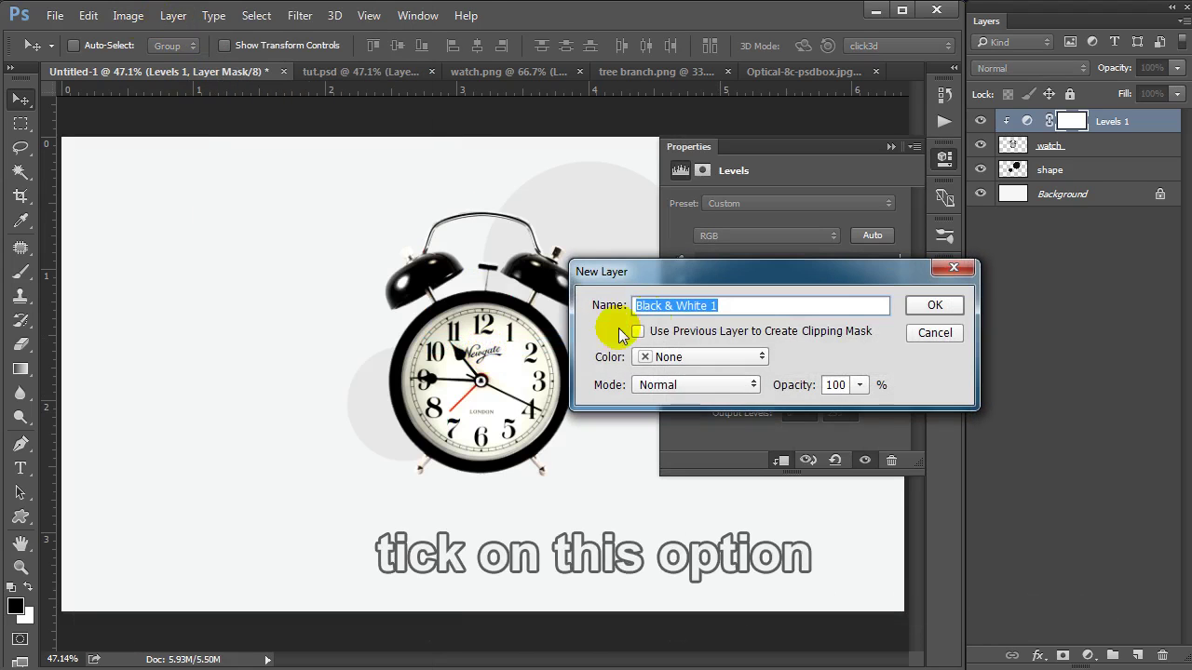
left_click(637, 330)
left_click(921, 308)
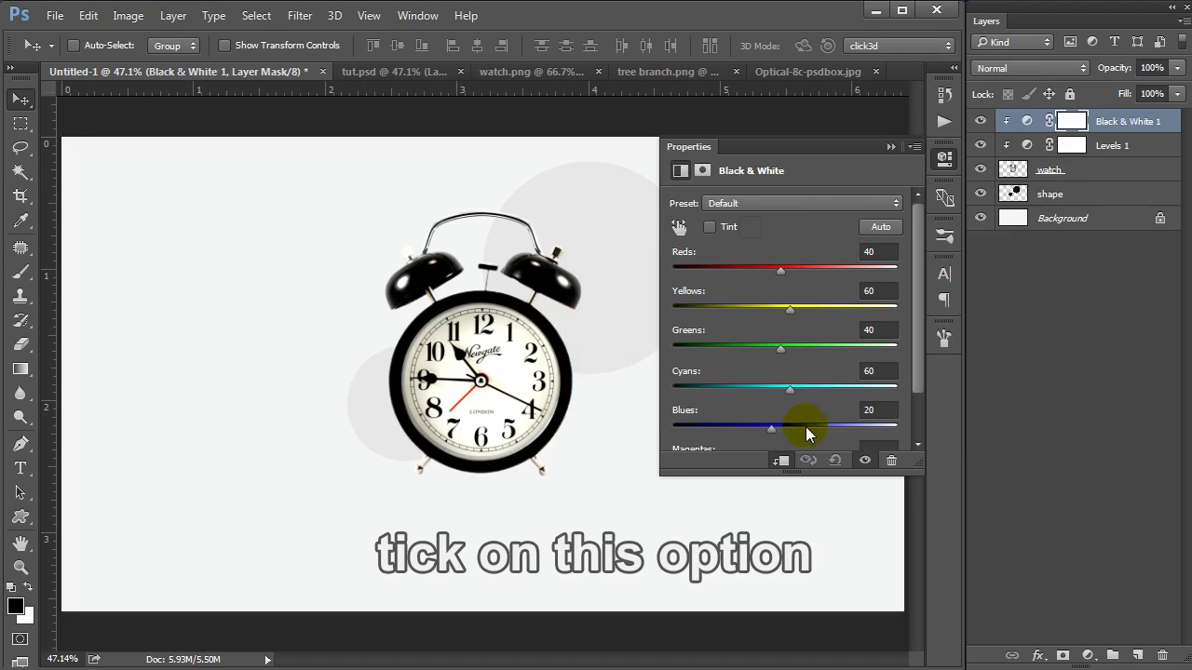
left_click(891, 146)
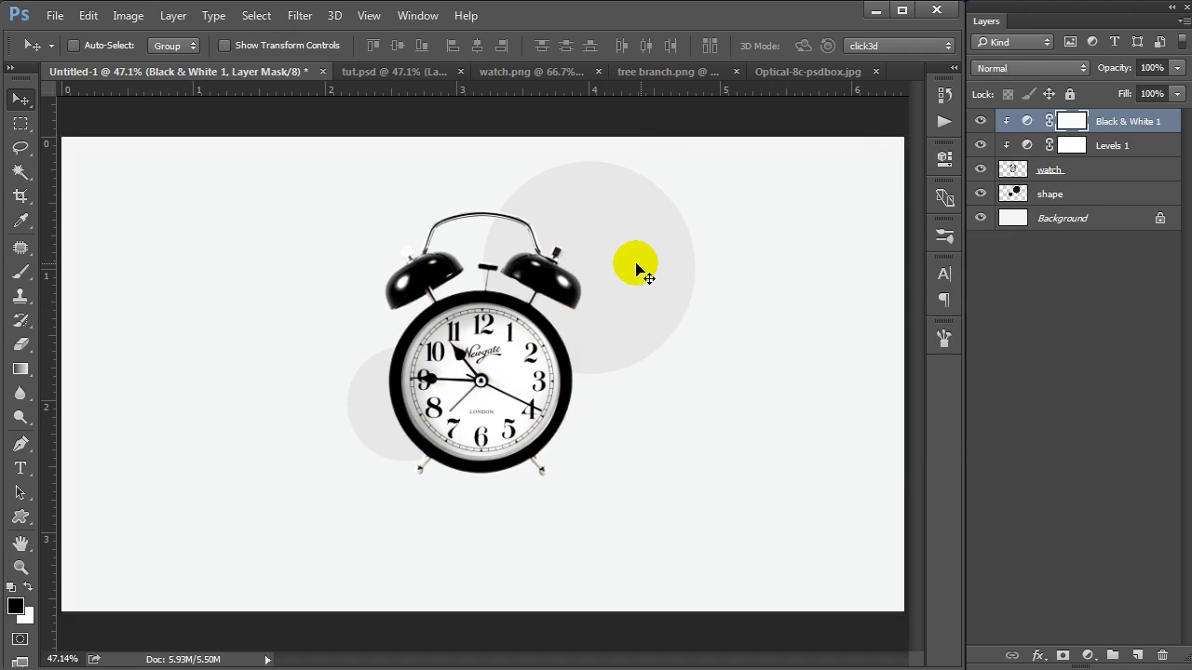
left_click(646, 73)
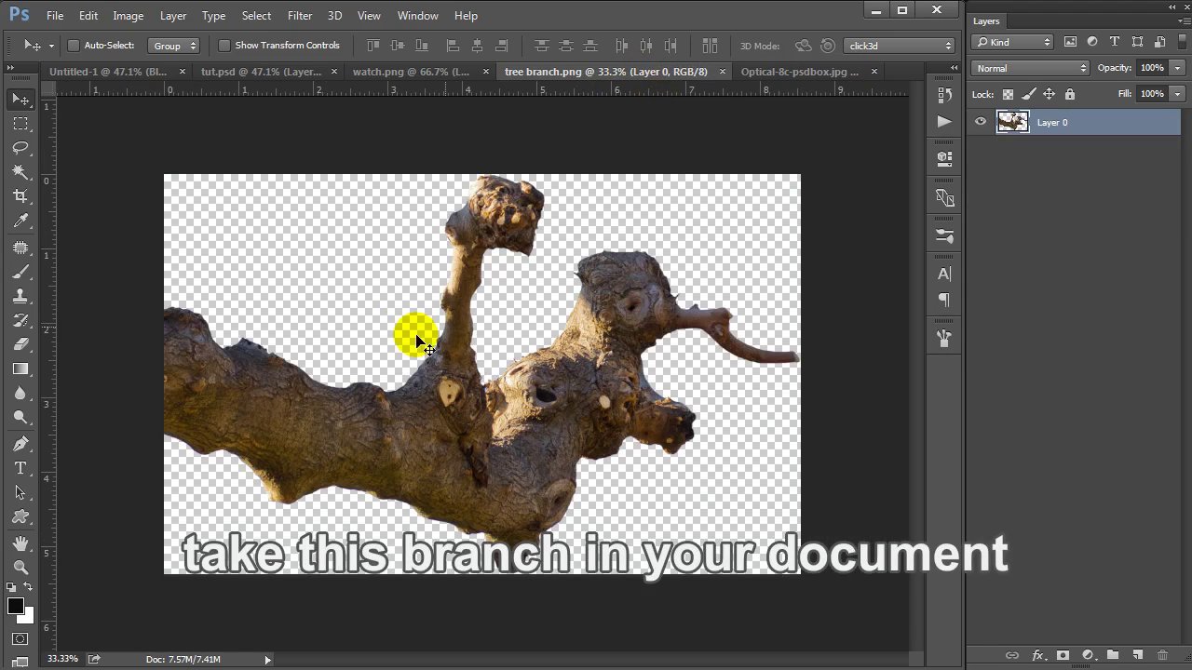
Drag the tree branch into the clock document
left_click_drag(535, 470, 145, 77)
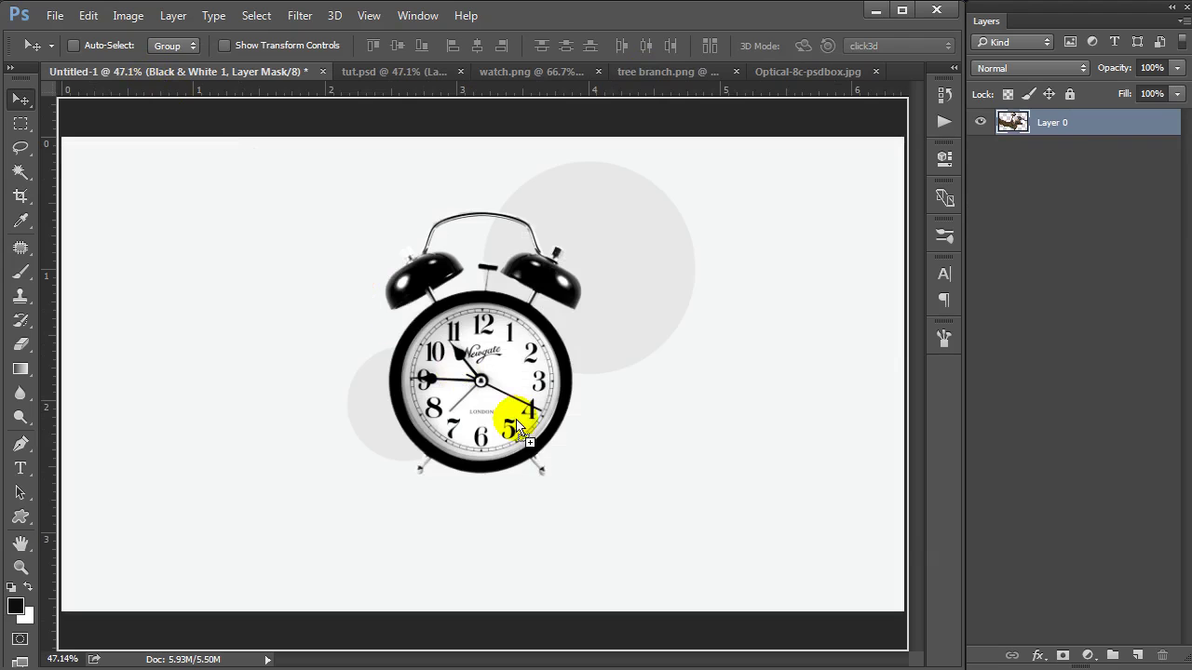
left_click_drag(144, 77, 515, 420)
key("ctrl")
Scale the branch to about 46%, rotate it −23.8°, and place it under the clock
key("ctrl+t")
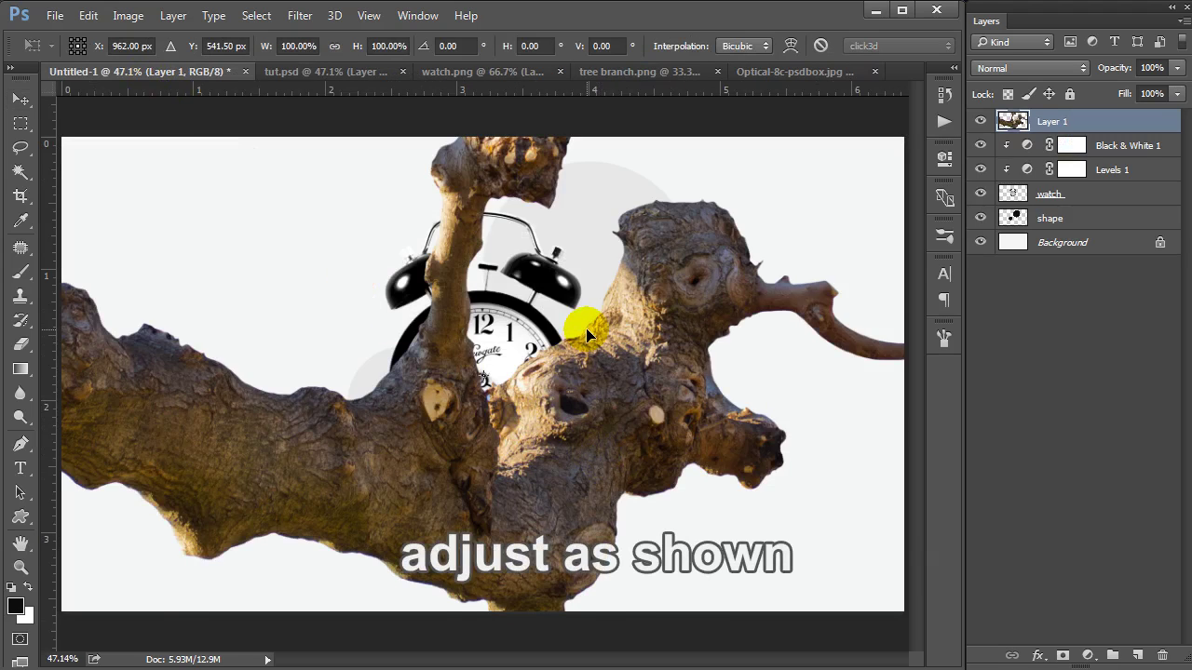
key("ctrl+0")
left_click_drag(892, 117, 634, 214)
mouse_move(479, 386)
left_mouse_down()
mouse_move(545, 378)
mouse_move(566, 455)
left_mouse_up()
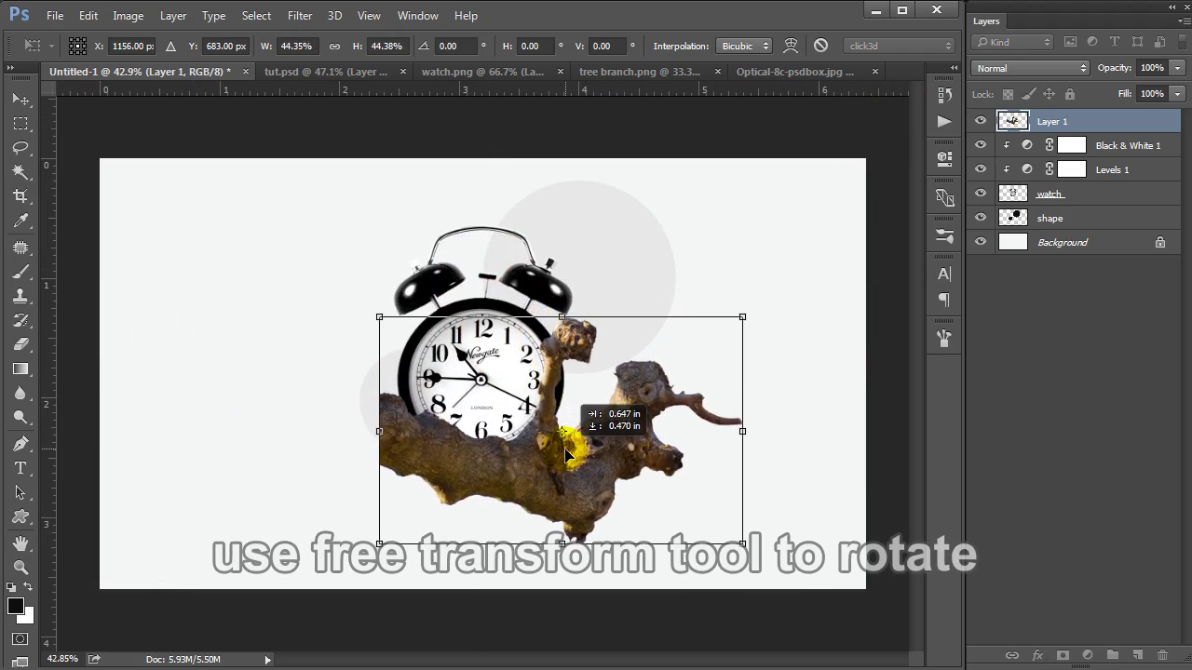
left_click_drag(793, 450, 806, 332)
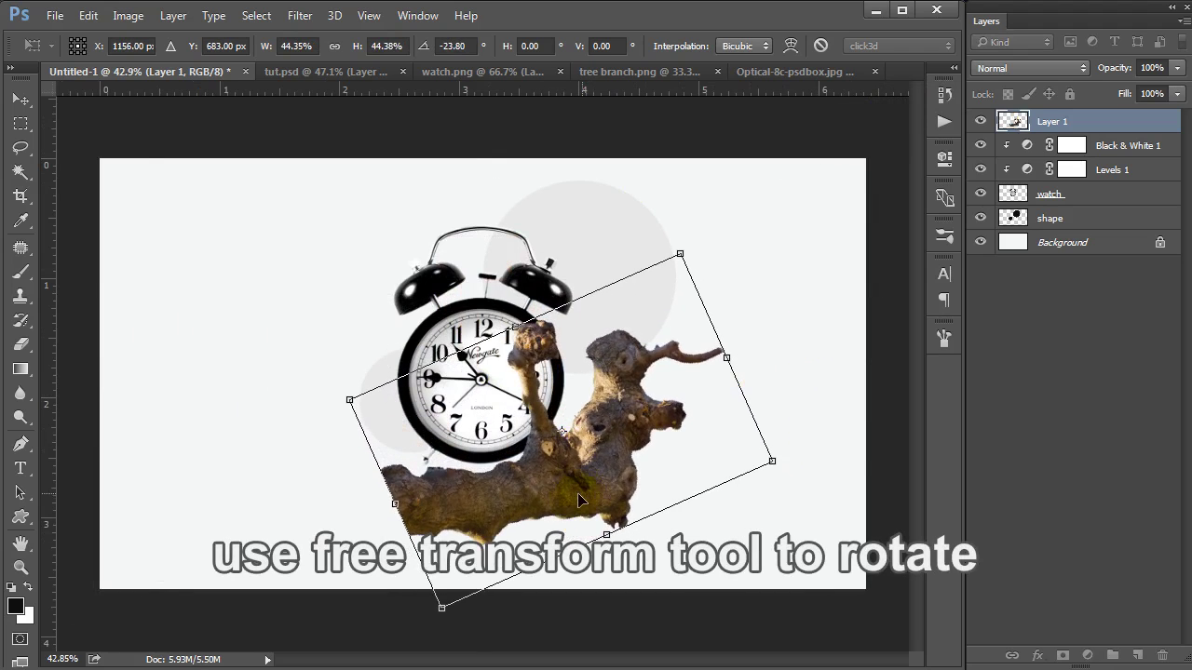
left_click_drag(577, 495, 547, 462)
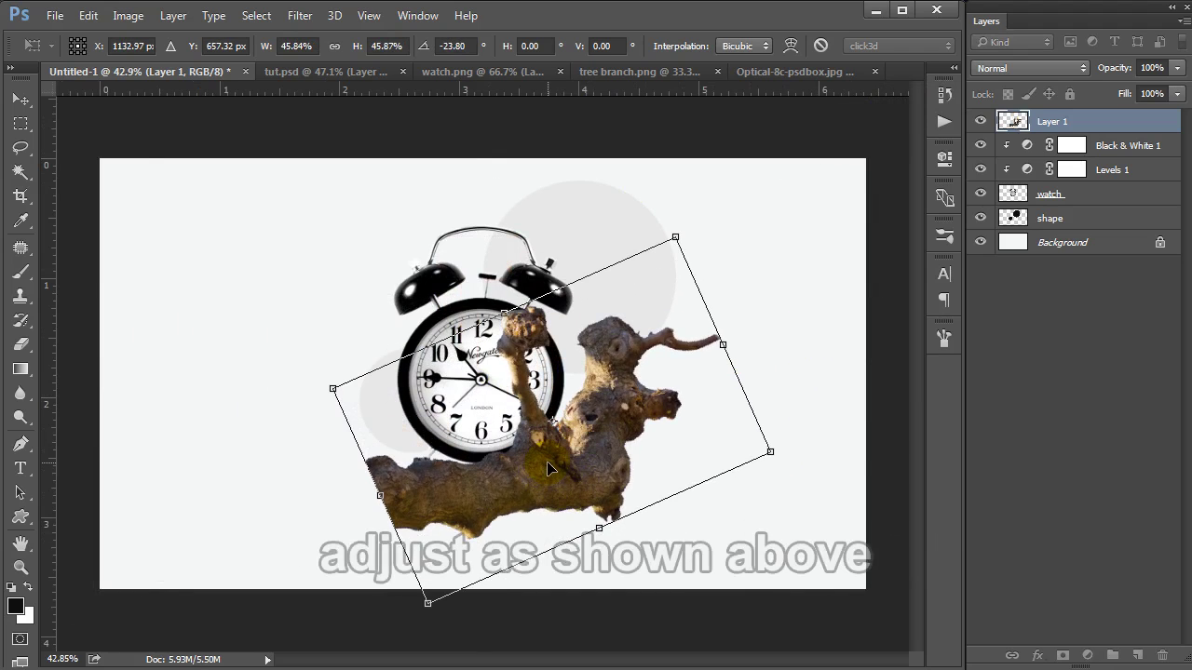
double_click(556, 503)
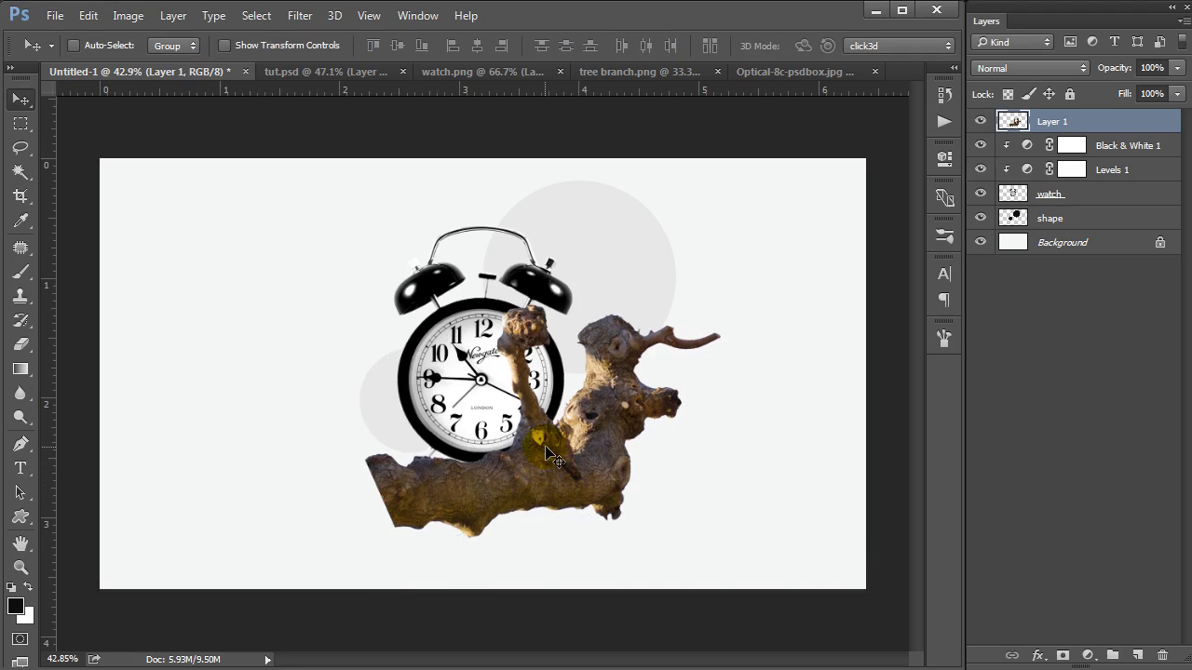
Zoom in and delete the upright twig covering the clock face with a lasso selection
scroll(549, 459, "up", 1)
scroll(547, 461, "up", 1)
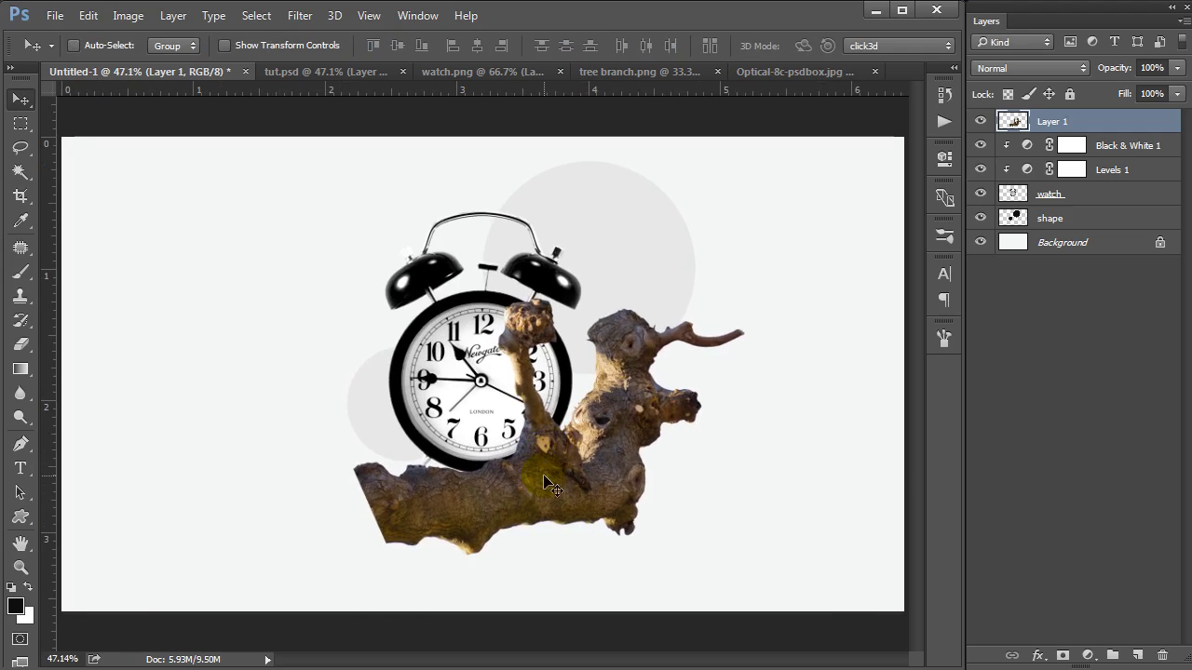
scroll(545, 465, "up", 1)
scroll(543, 470, "up", 1)
scroll(540, 470, "up", 1)
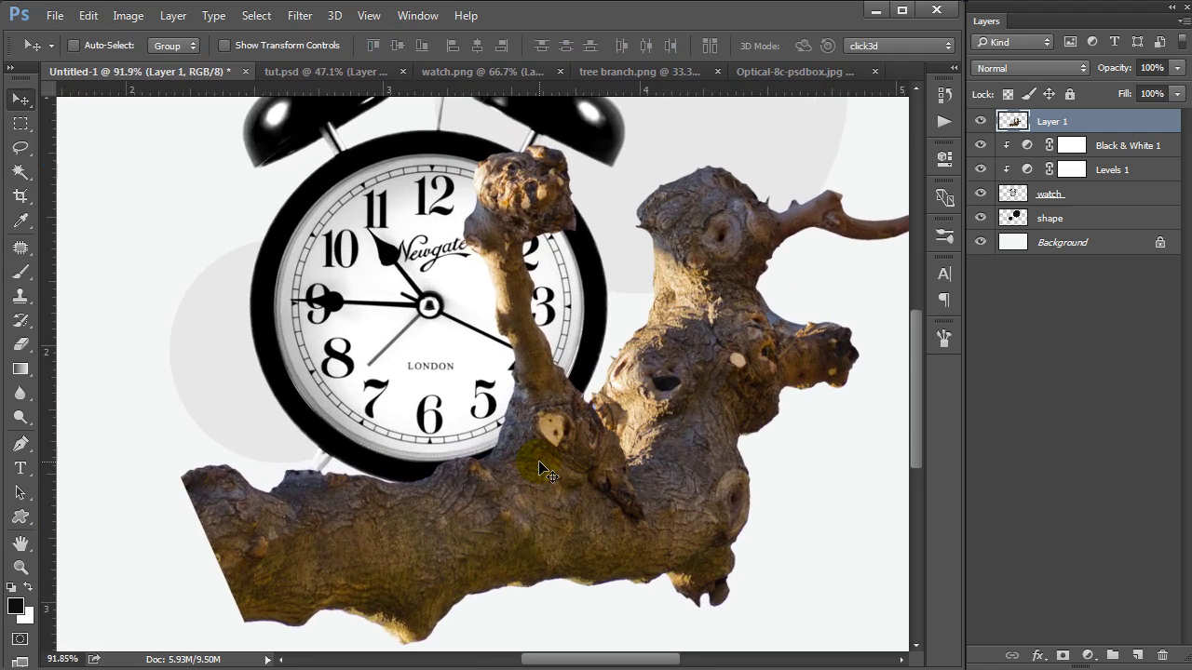
key("l")
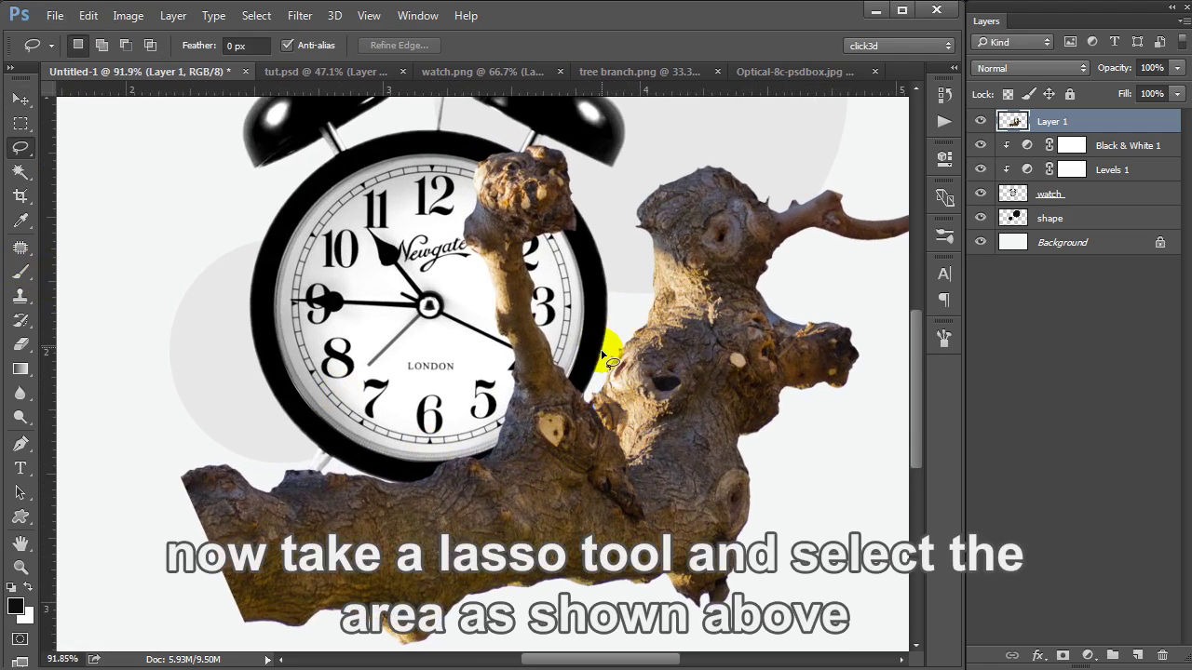
left_click_drag(442, 247, 491, 453)
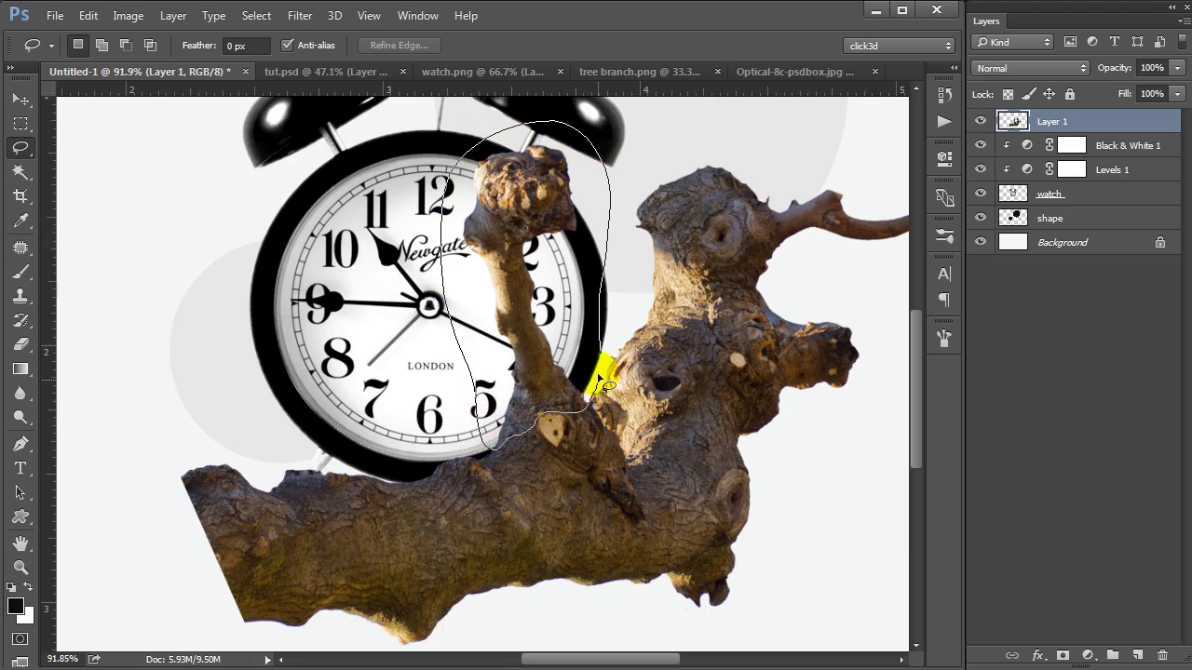
left_click_drag(538, 375, 536, 376)
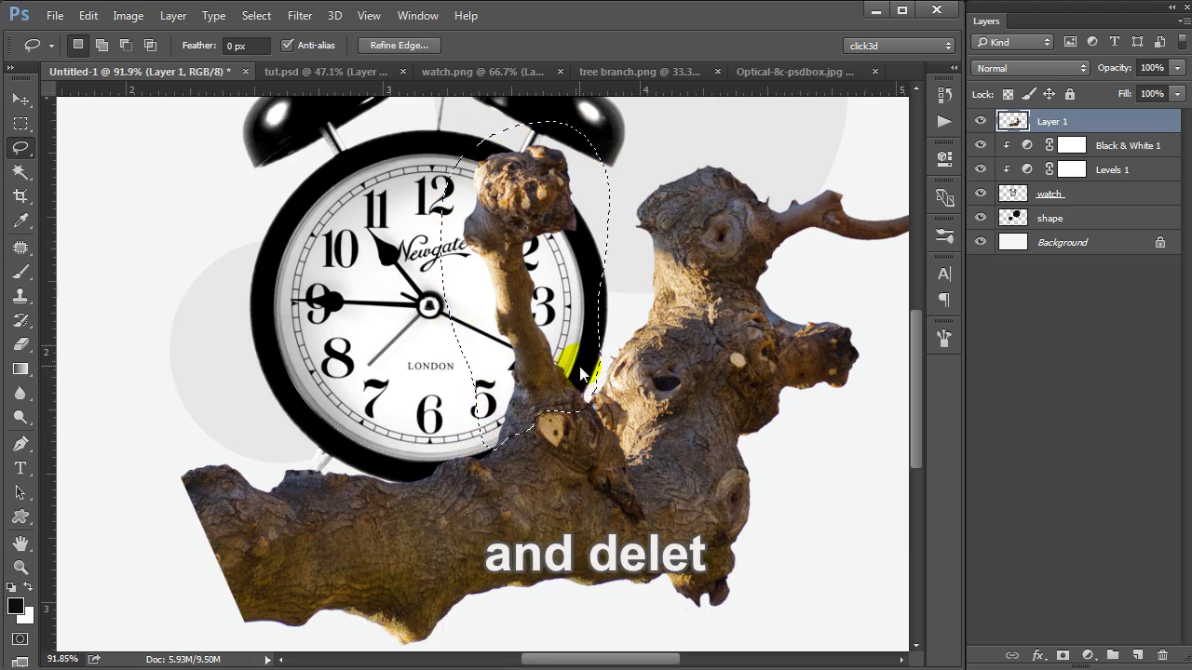
key("Delete")
Deselect, fit the canvas on screen, and add a layer mask to the branch layer
key("ctrl+d")
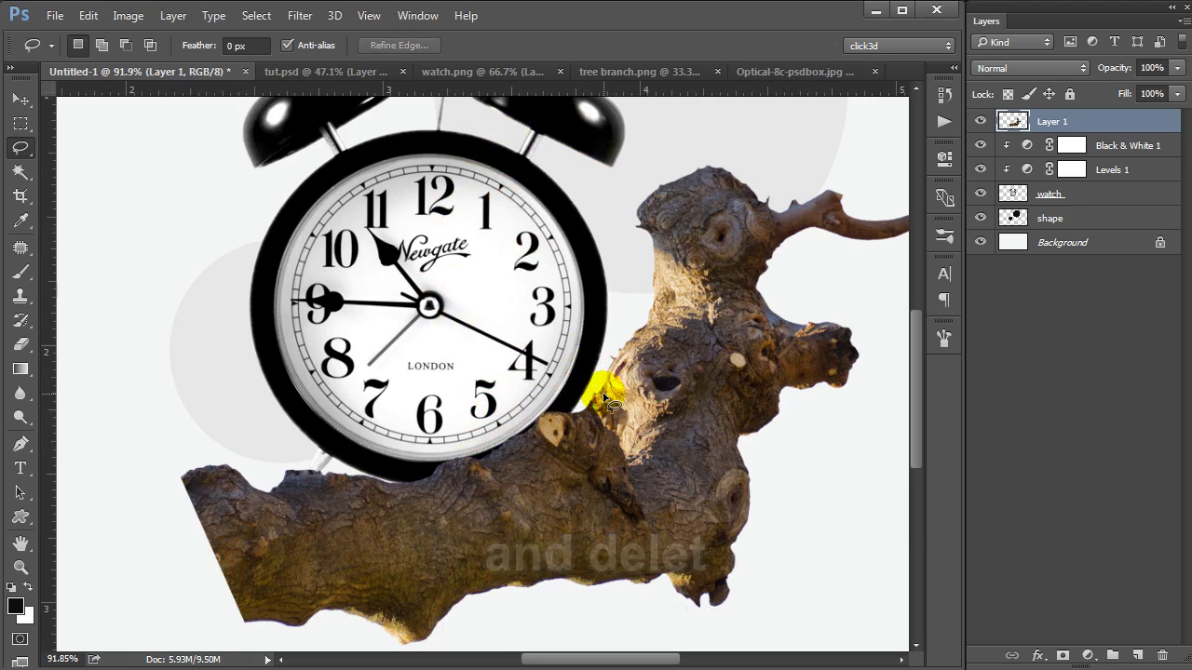
key("v")
key("ctrl+0")
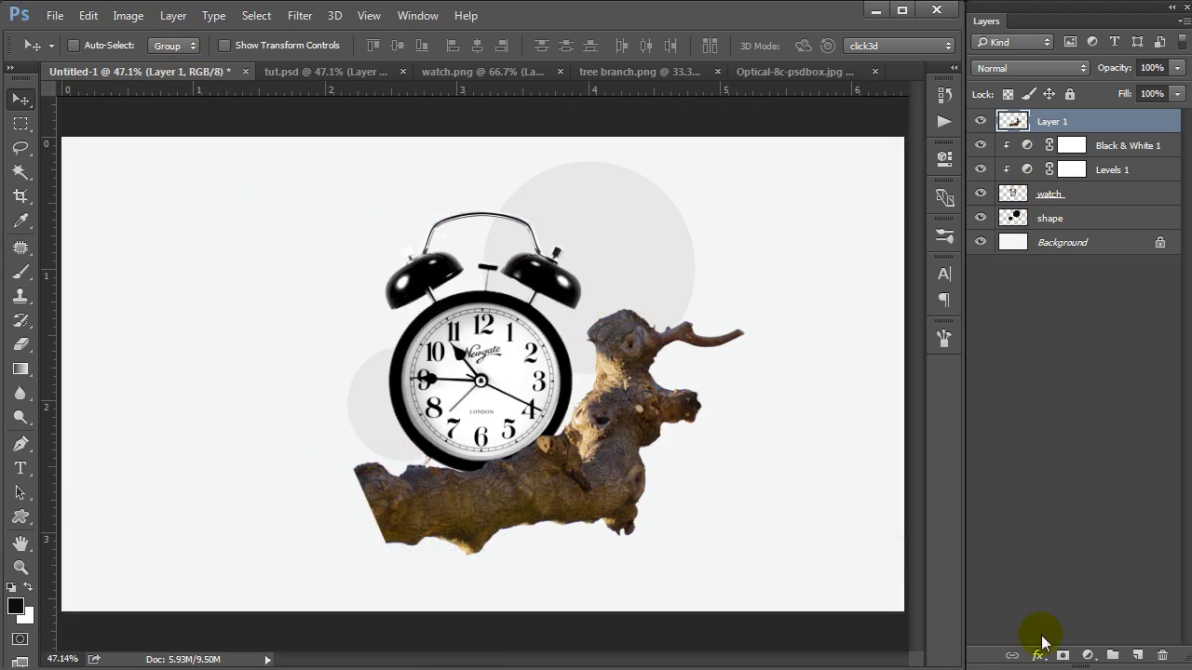
left_click(1062, 656)
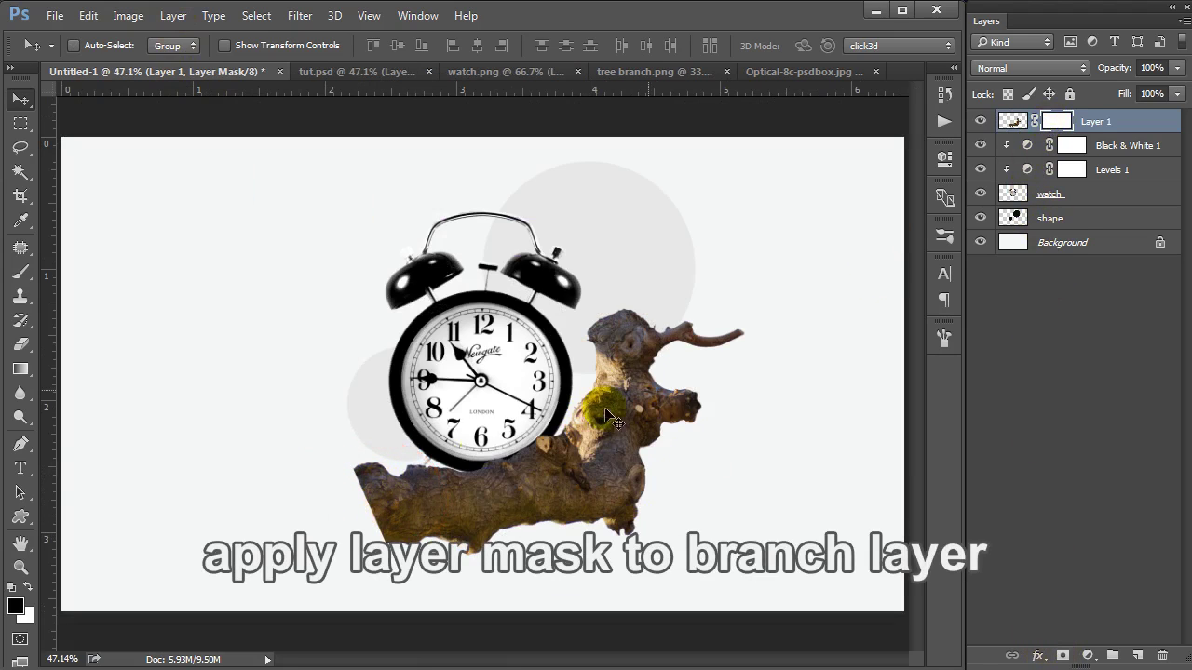
Paint out the branch's left end and underside on the mask with a 400 px watercolor brush
key("b")
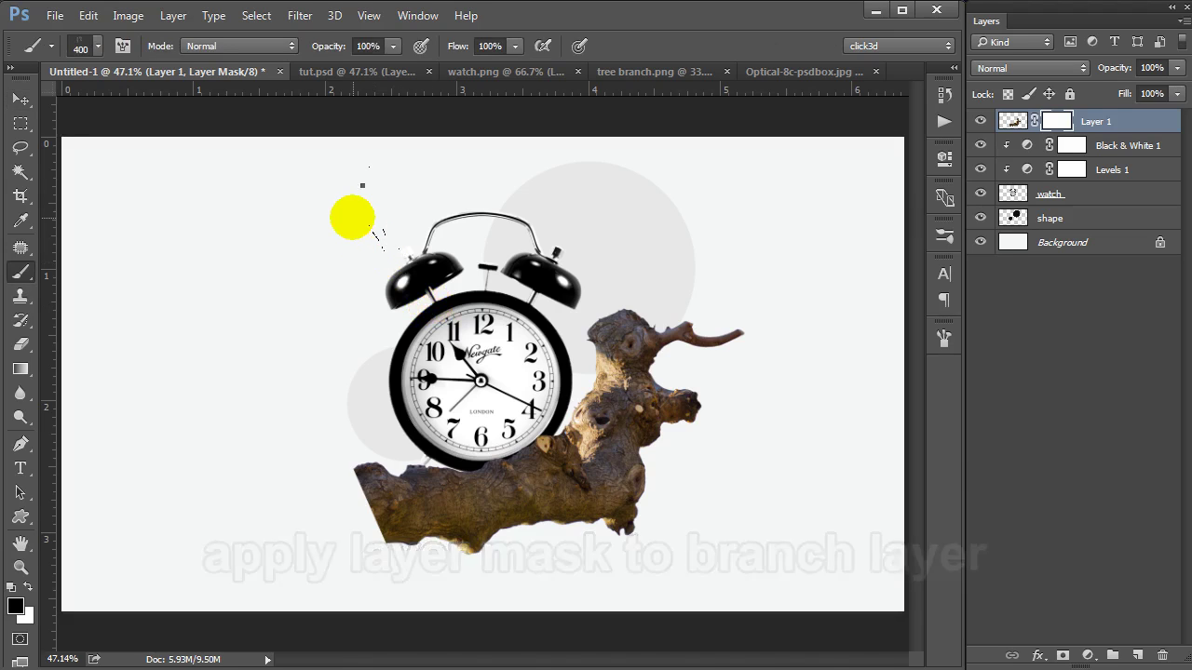
right_click(356, 207)
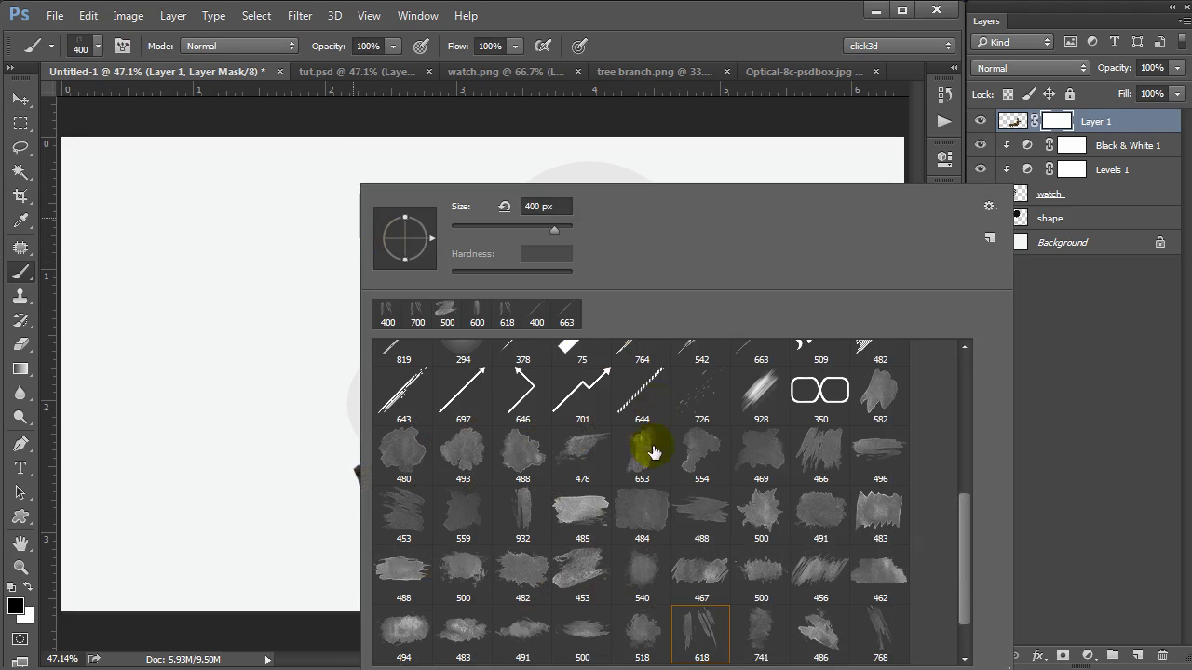
double_click(572, 517)
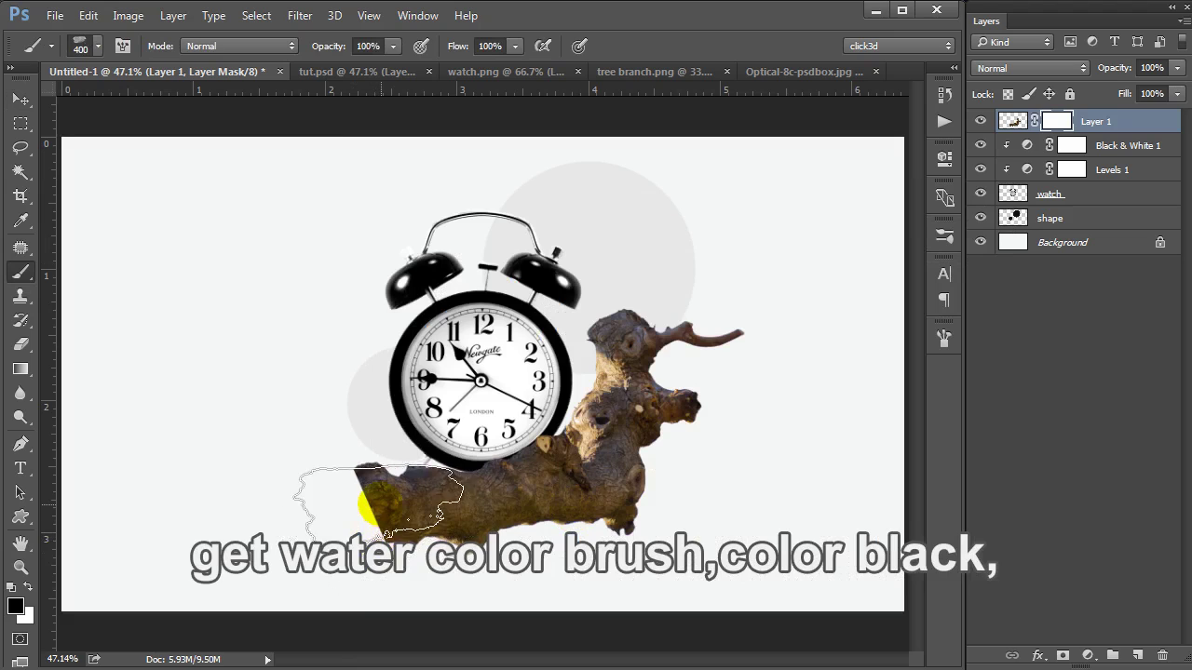
key("bracketright")
mouse_move(345, 474)
left_mouse_down()
mouse_move(346, 524)
mouse_move(438, 566)
mouse_move(303, 502)
left_mouse_up()
mouse_move(221, 434)
left_mouse_down()
mouse_move(412, 585)
mouse_move(545, 630)
left_mouse_up()
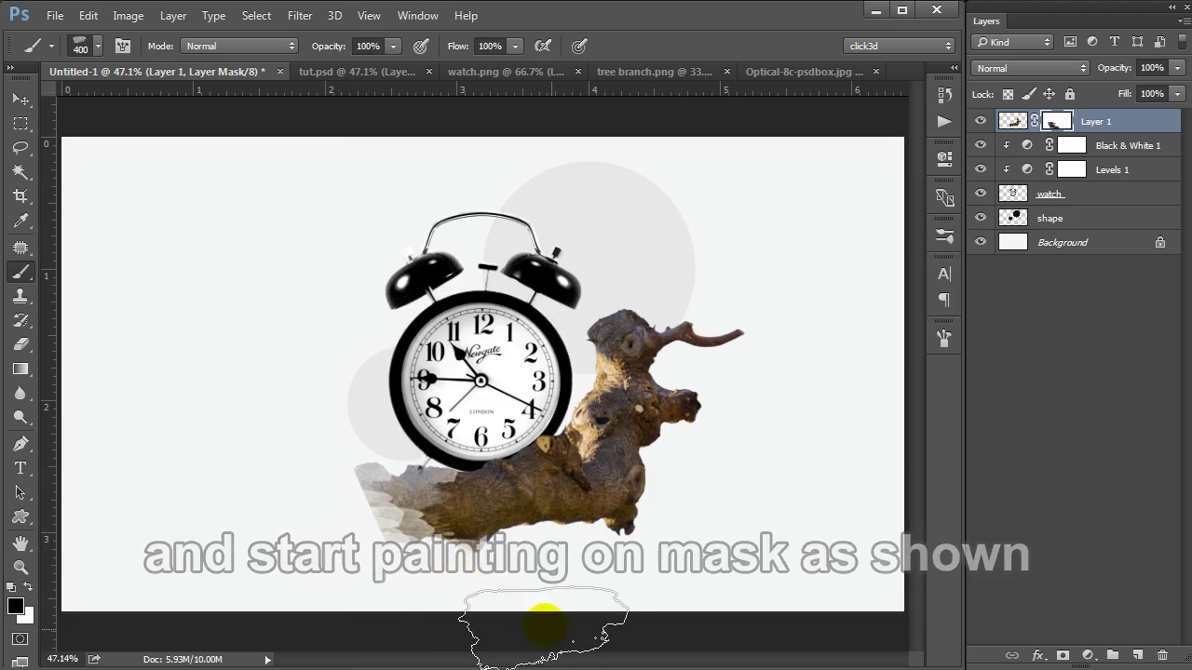
Fade more of the branch's left end with a smaller, different watercolor brush
right_click(371, 365)
double_click(425, 506)
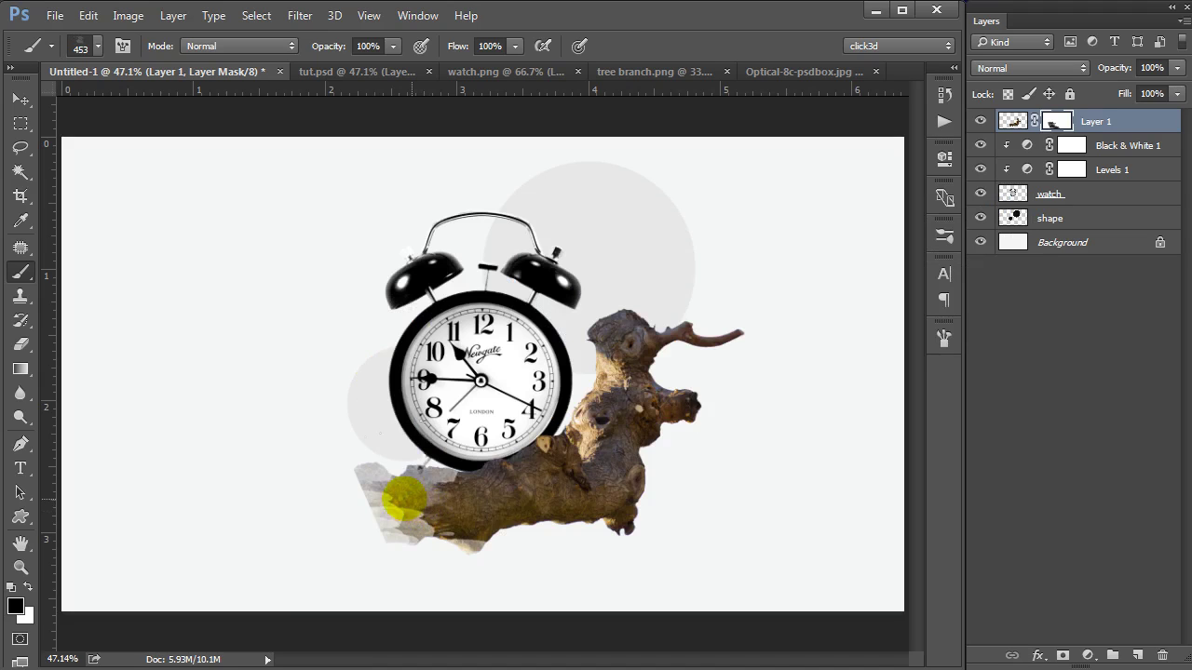
key("bracketleft")
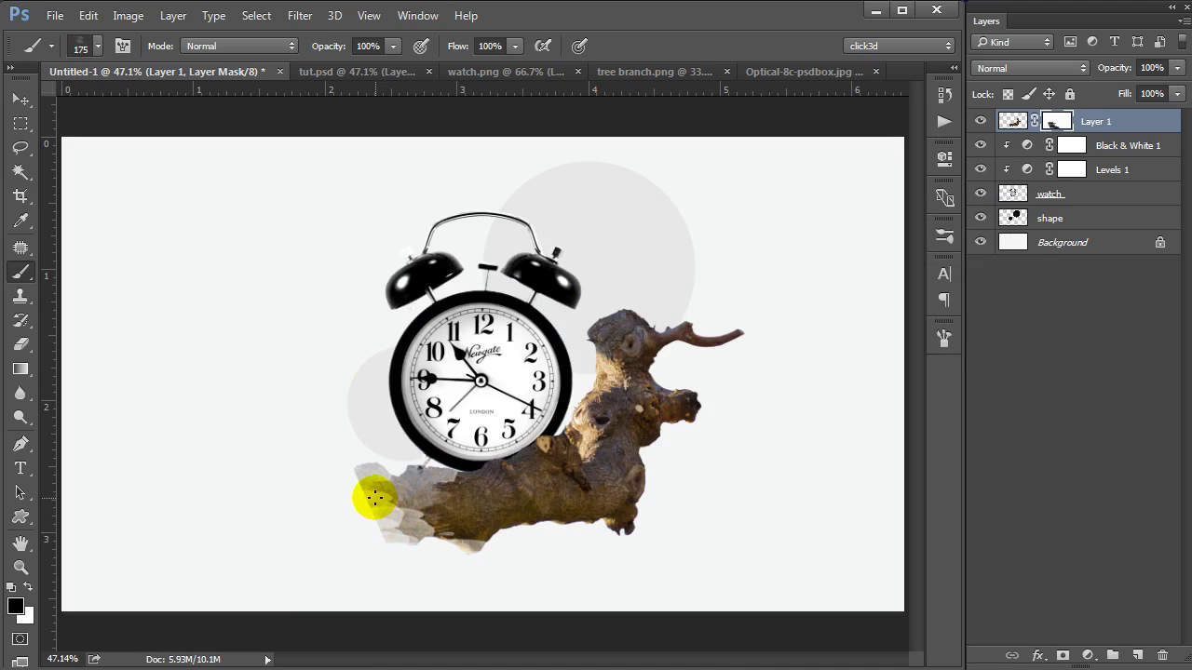
mouse_move(350, 479)
left_mouse_down()
mouse_move(362, 518)
mouse_move(348, 466)
mouse_move(453, 546)
mouse_move(332, 419)
mouse_move(502, 517)
mouse_move(385, 513)
mouse_move(341, 493)
mouse_move(364, 524)
mouse_move(461, 556)
mouse_move(412, 543)
mouse_move(394, 457)
mouse_move(330, 447)
mouse_move(353, 494)
mouse_move(458, 500)
left_mouse_up()
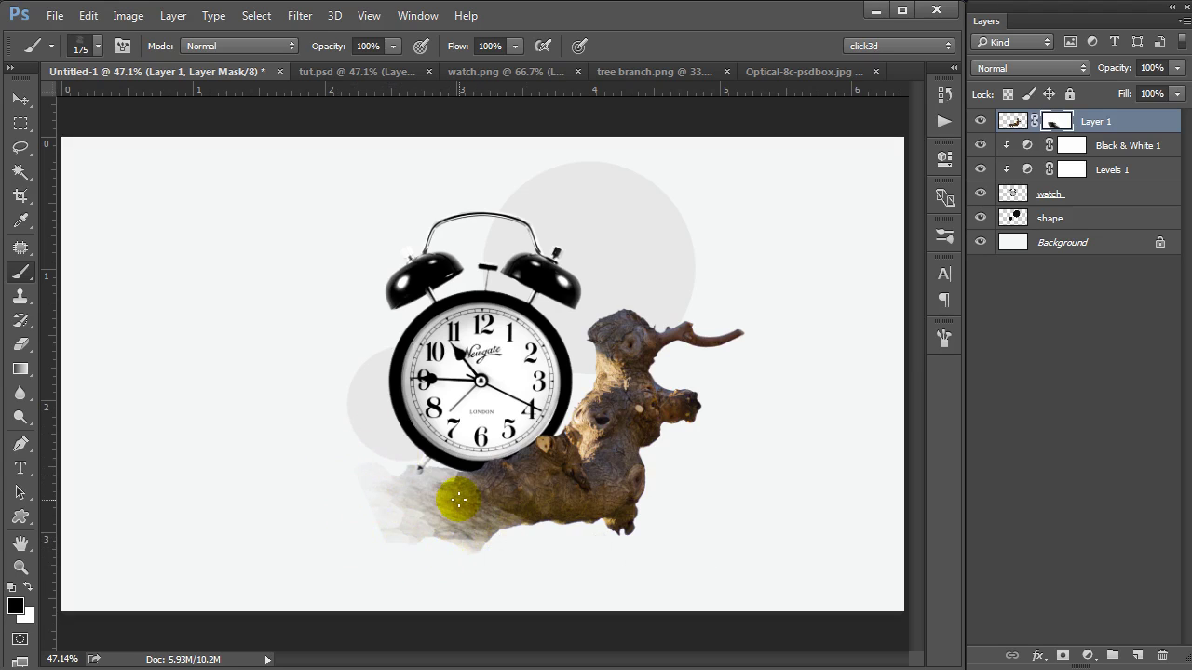
key("v")
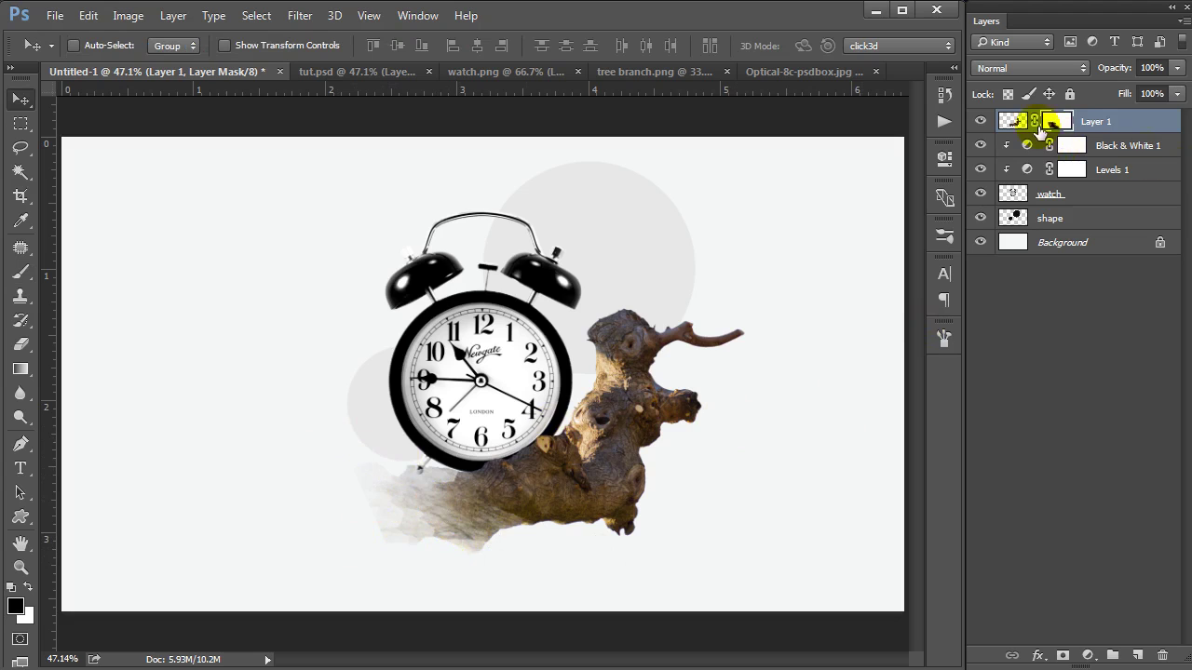
Clip a Black & White adjustment to the branch image to make it greyscale
left_click(1013, 121)
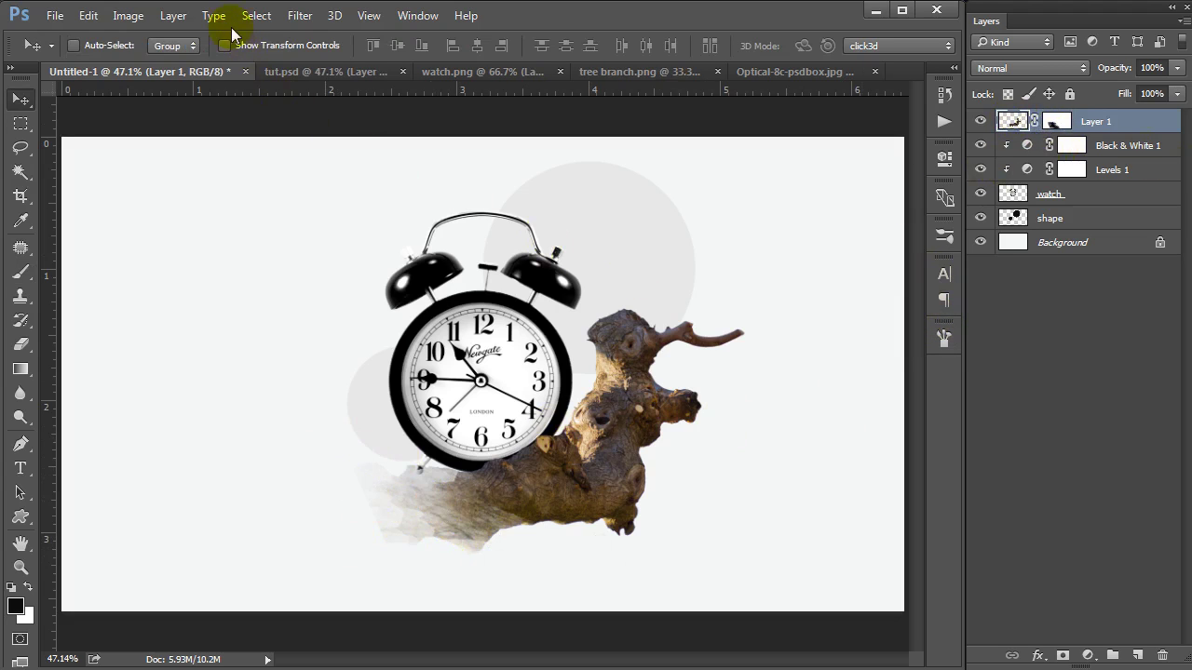
left_click(171, 19)
mouse_move(269, 214)
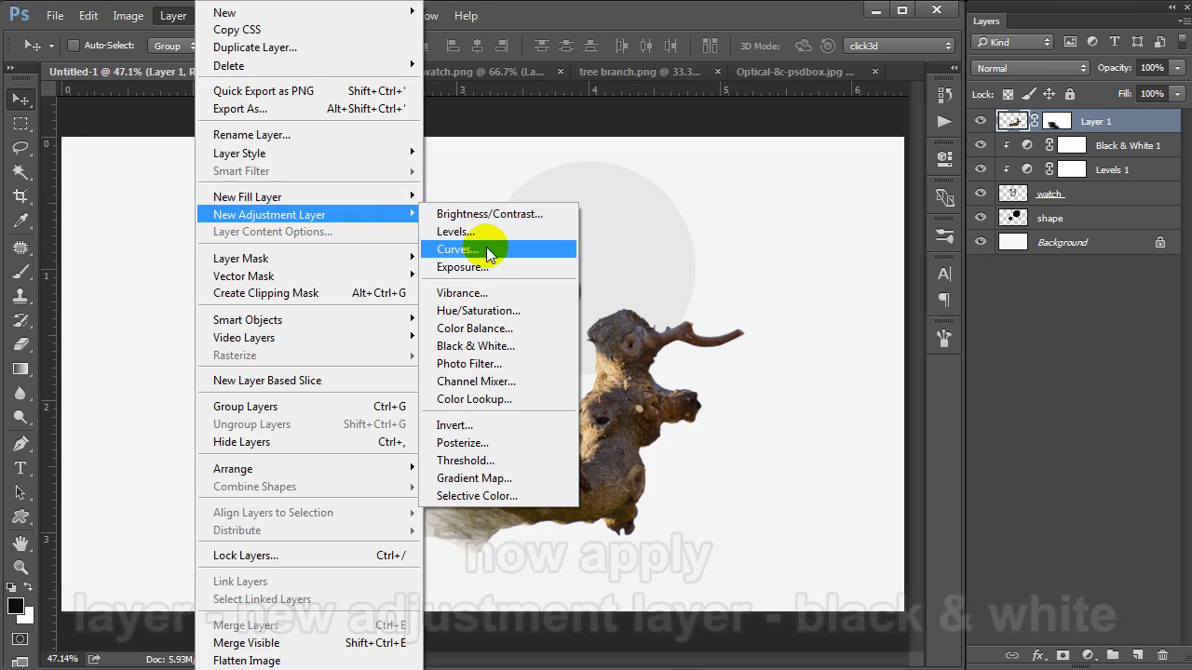
left_click(486, 346)
left_click(638, 330)
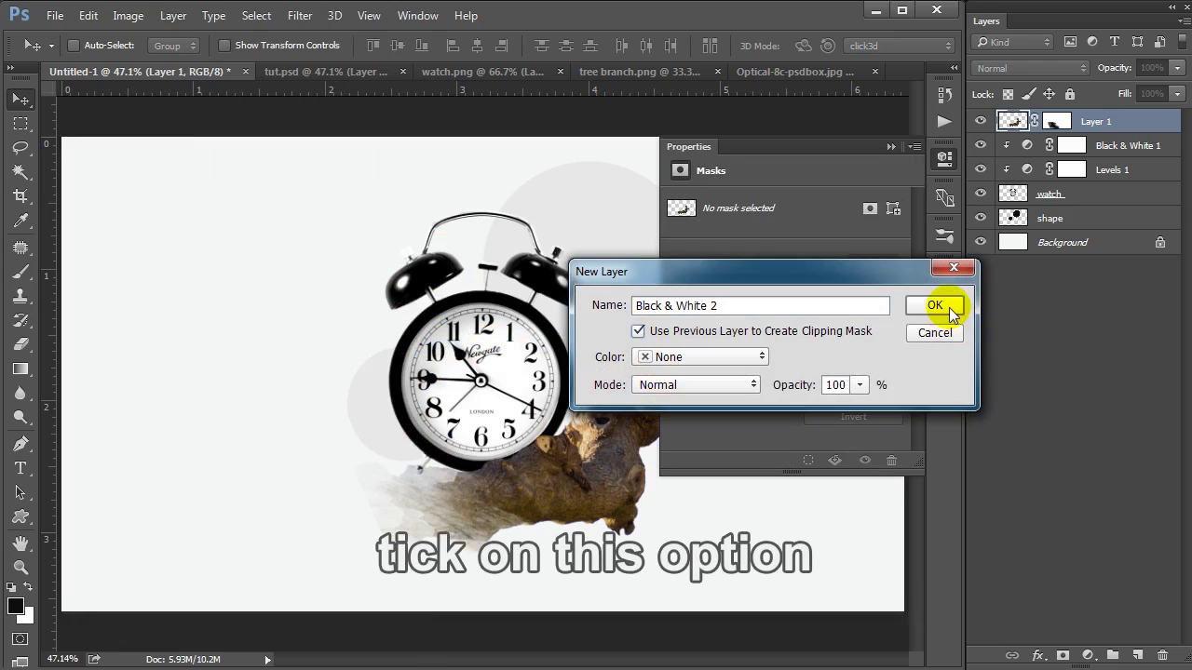
left_click(951, 316)
left_click(891, 148)
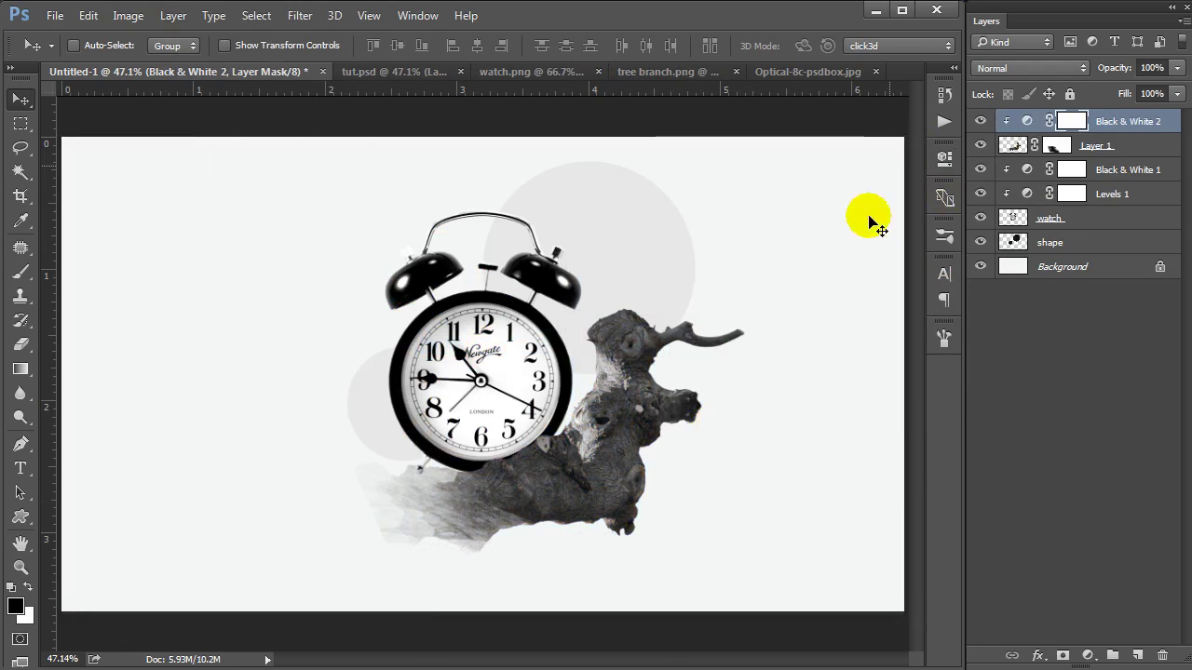
Clip a Levels adjustment to the branch with input black 23 and white 229
left_click(174, 15)
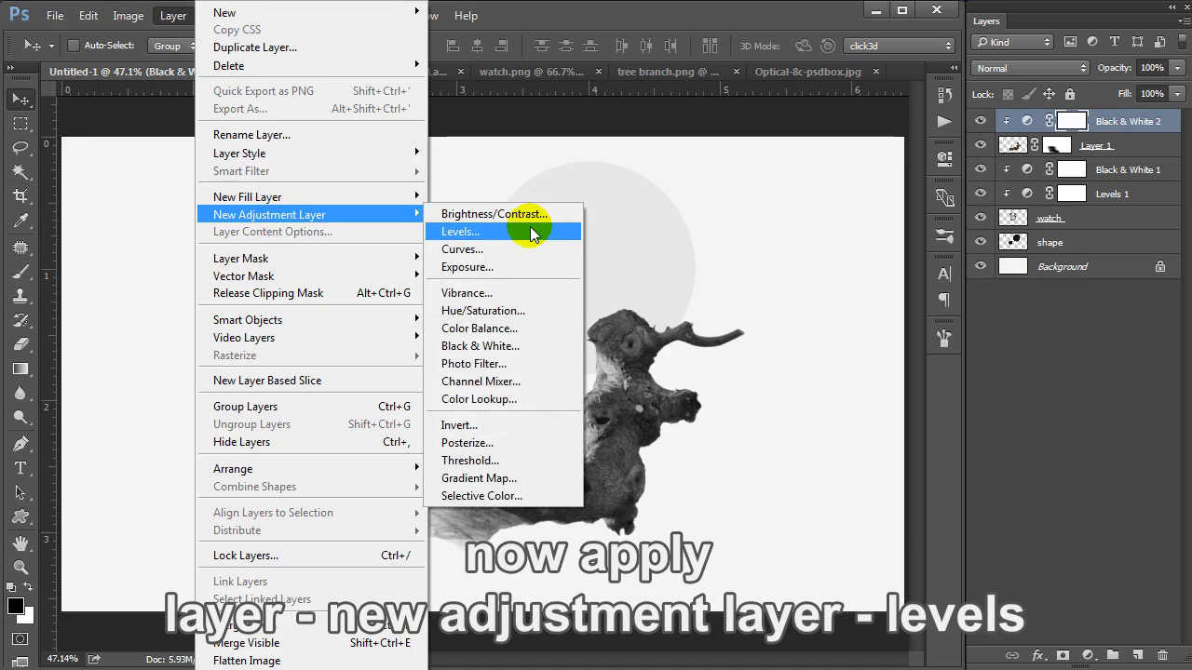
left_click(531, 229)
left_click(674, 331)
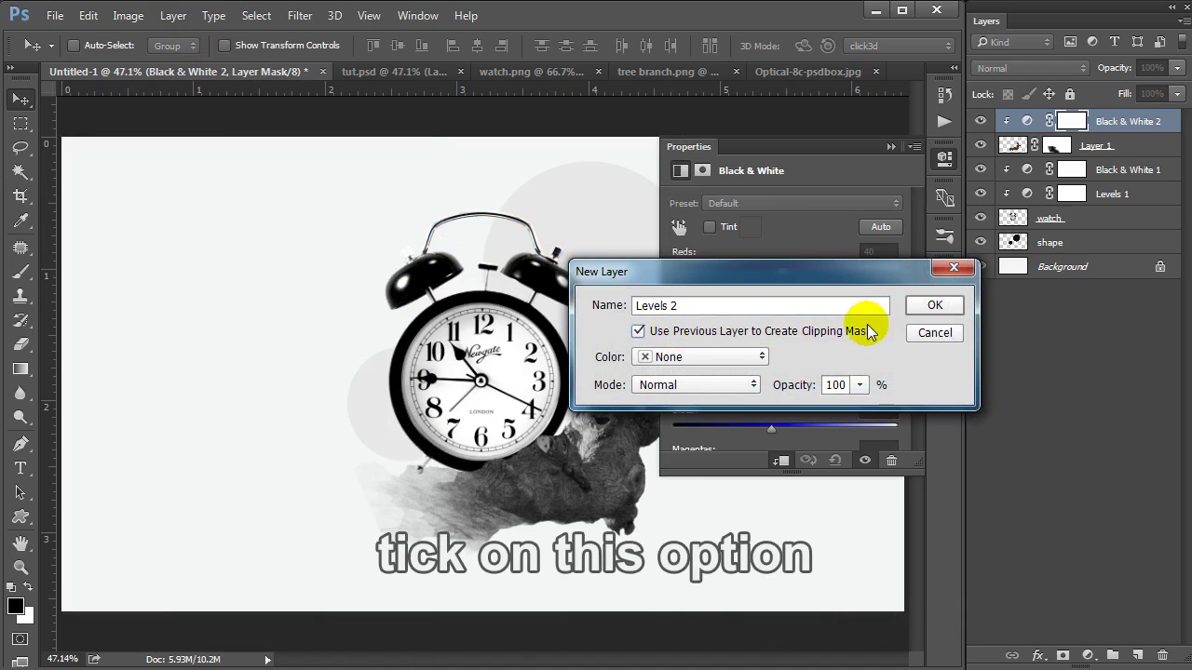
left_click(931, 305)
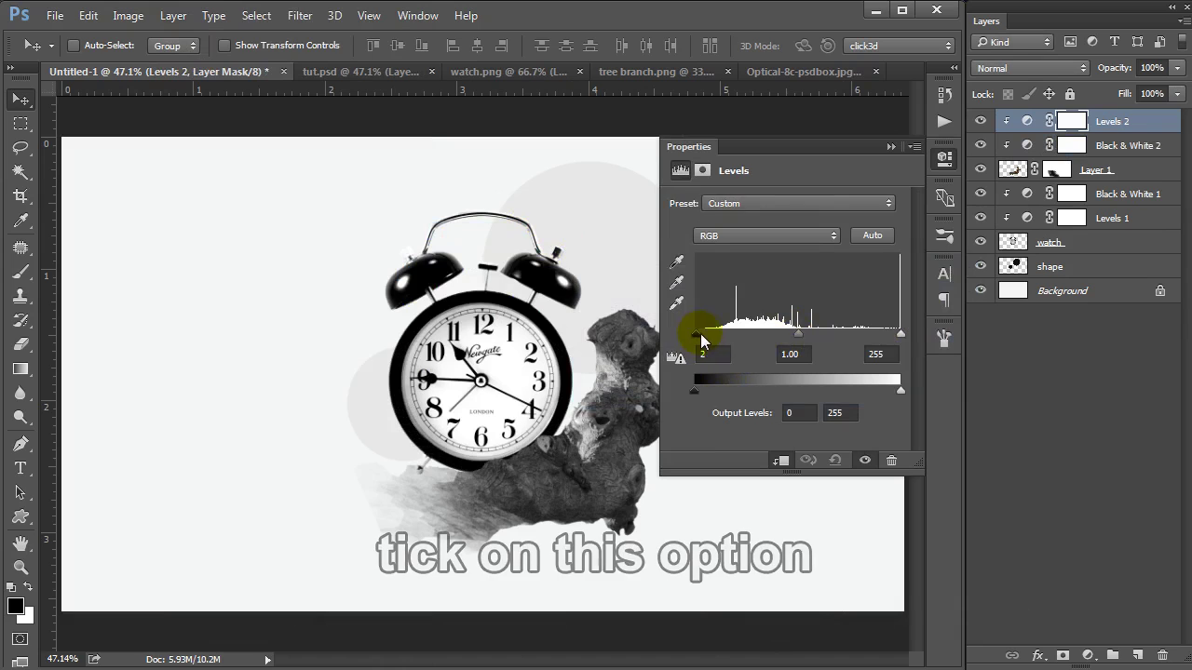
left_click_drag(693, 333, 712, 333)
left_click_drag(900, 333, 879, 335)
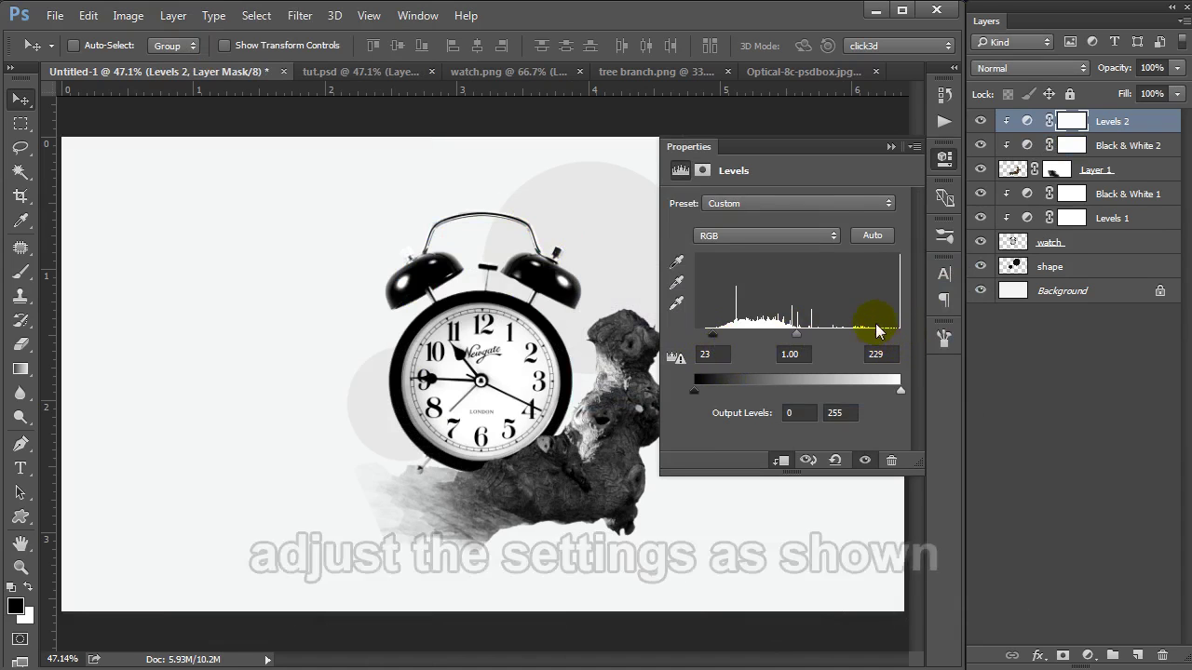
left_click(890, 147)
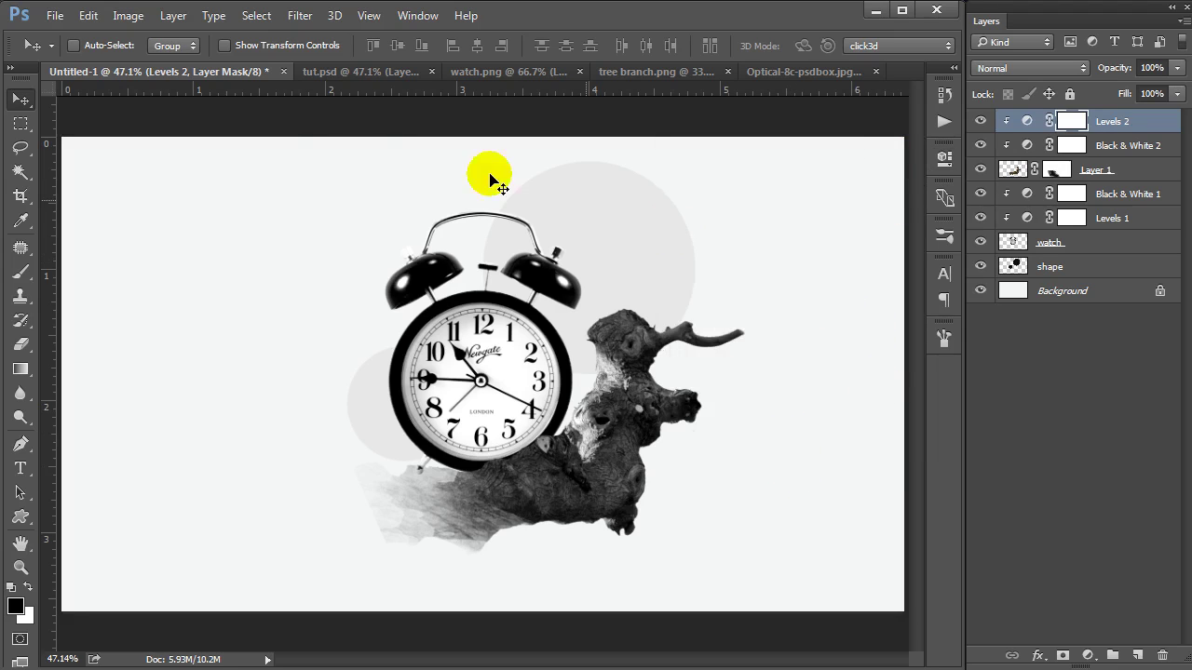
left_click(178, 15)
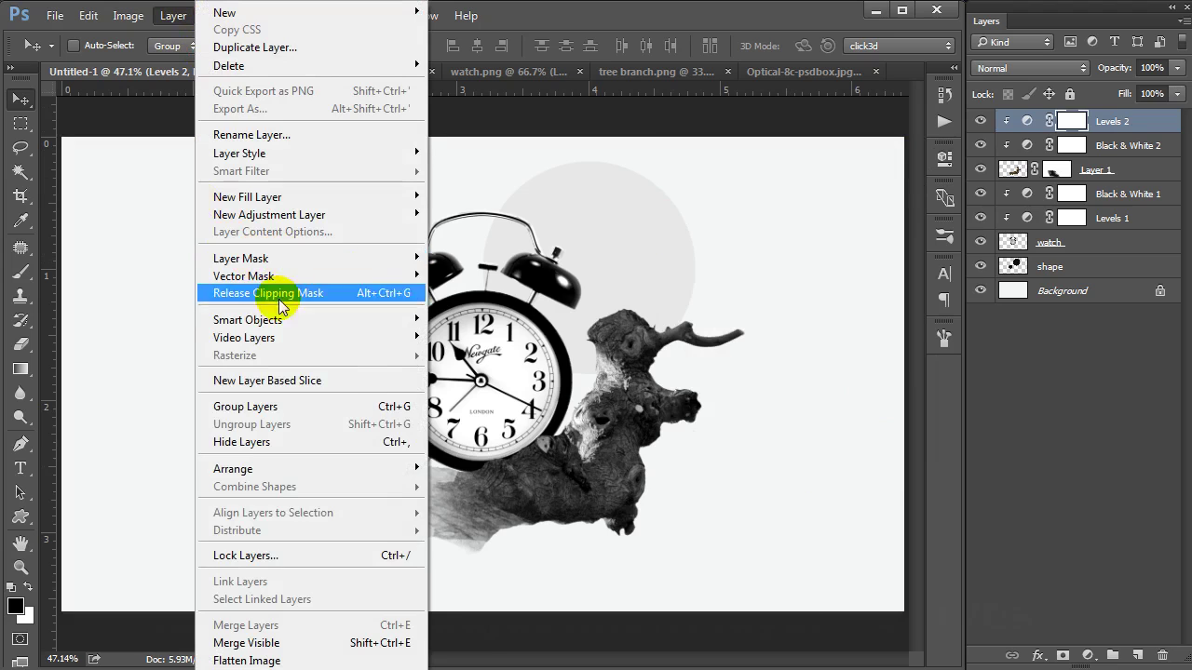
Clip a Curves 1 adjustment to the branch, lifting RGB and bending Red and Blue curves for a cool tint
mouse_move(269, 214)
left_click(503, 249)
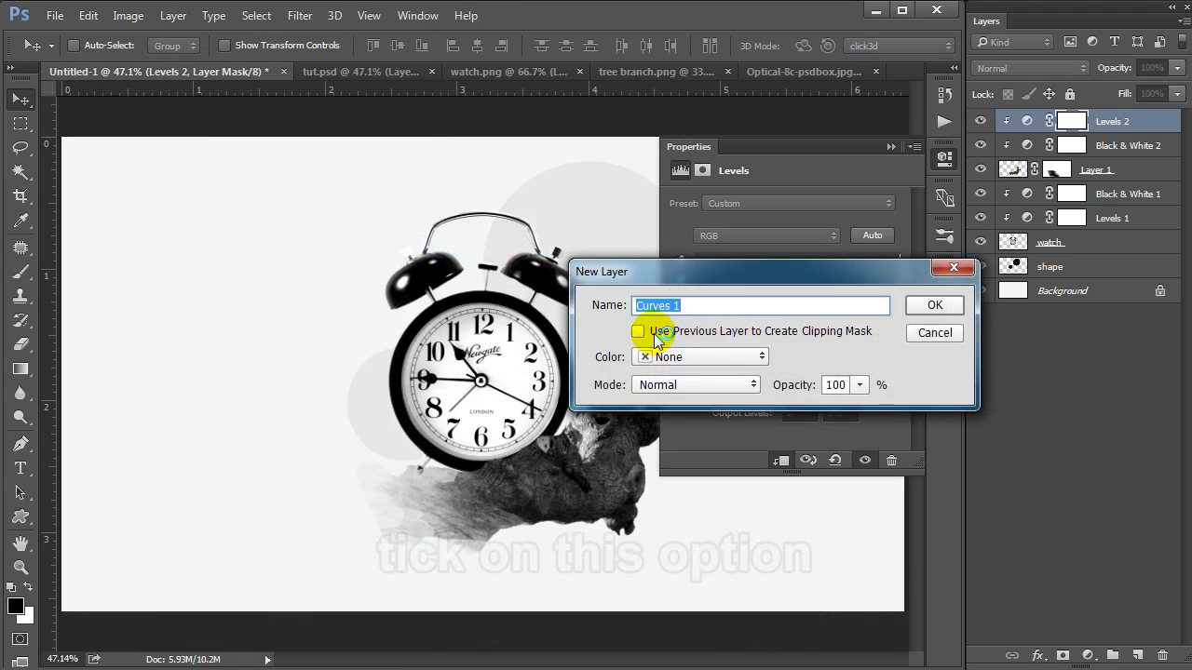
left_click(653, 332)
left_click(933, 307)
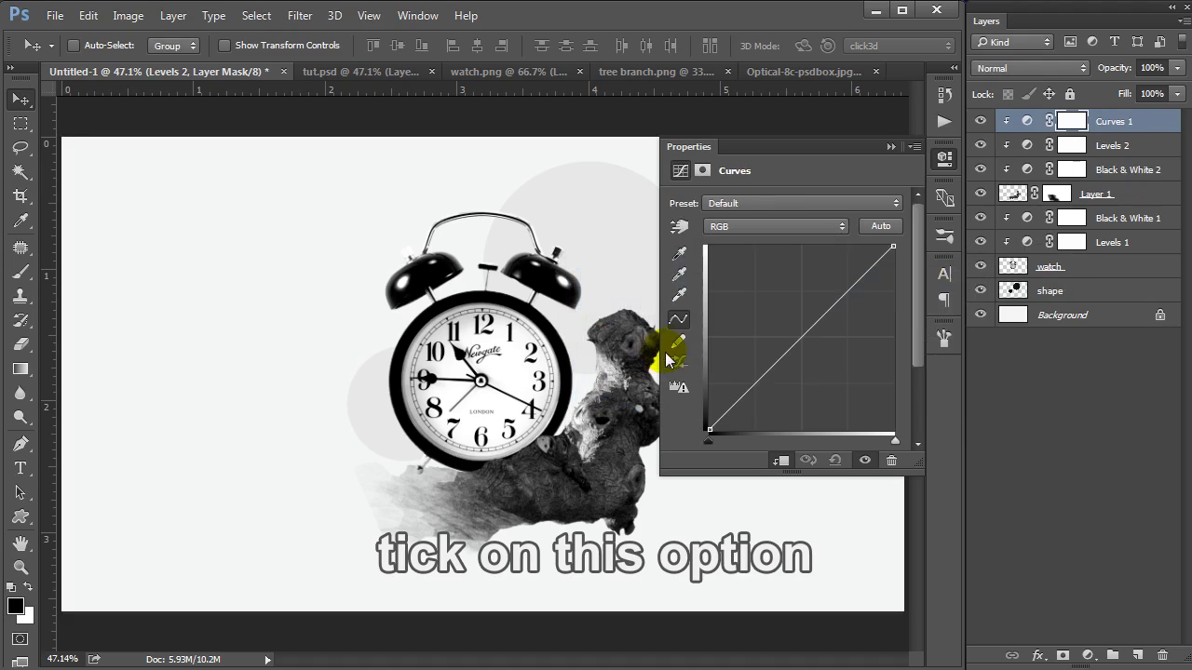
left_click(845, 286)
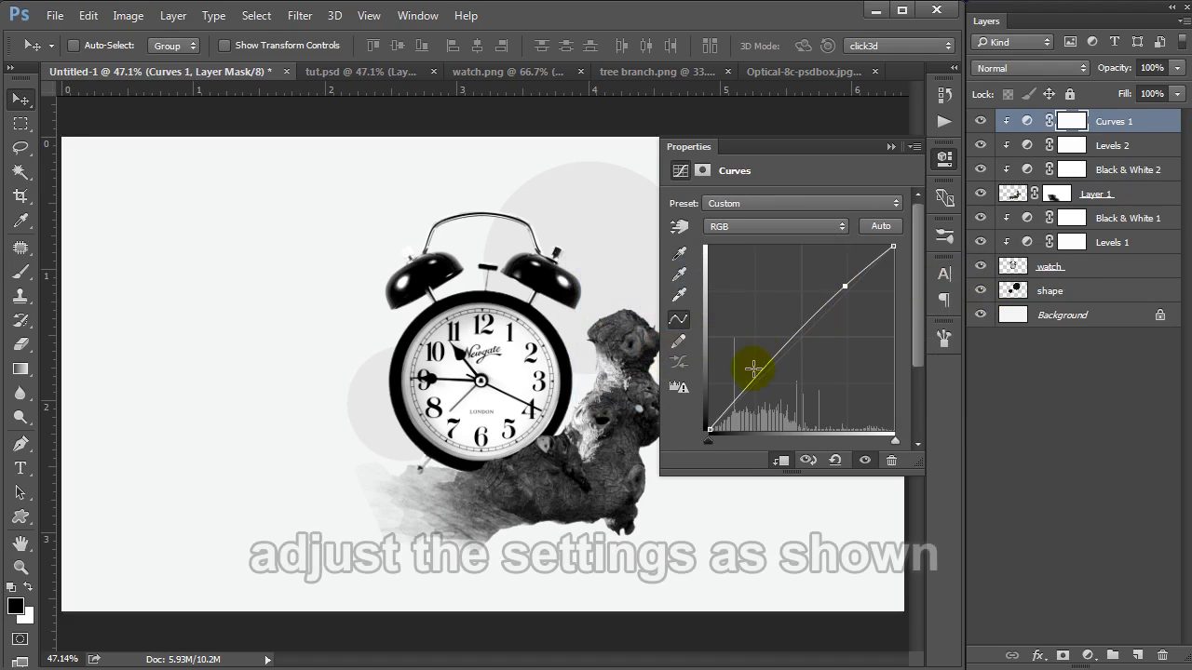
left_click(776, 226)
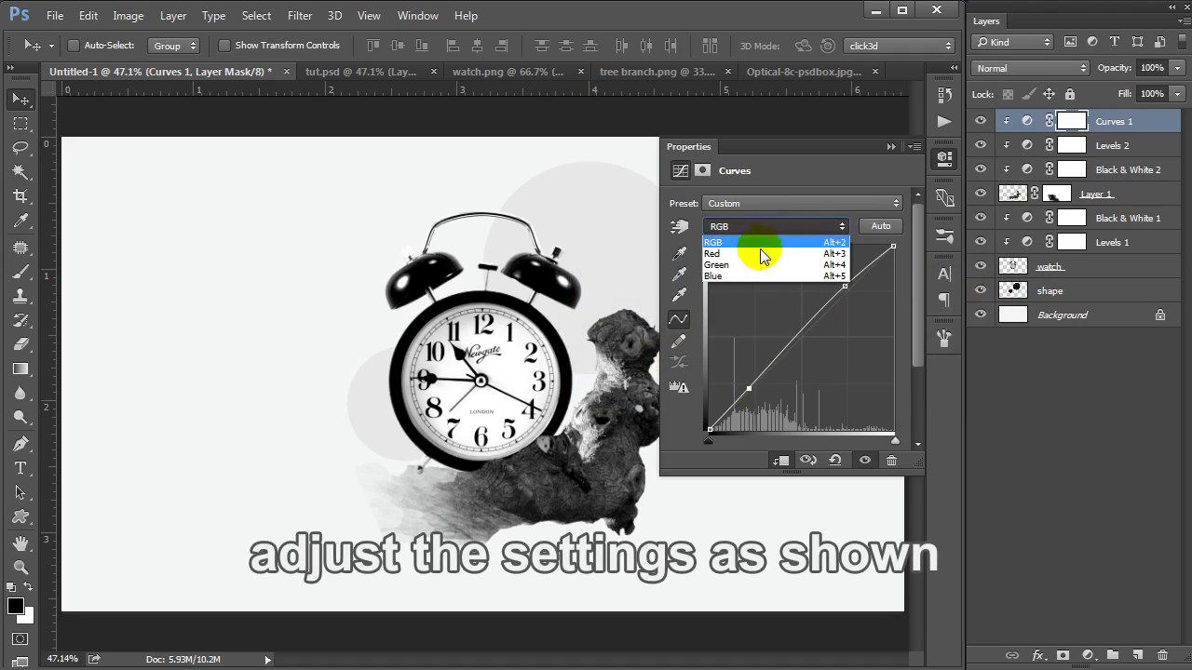
left_click(764, 250)
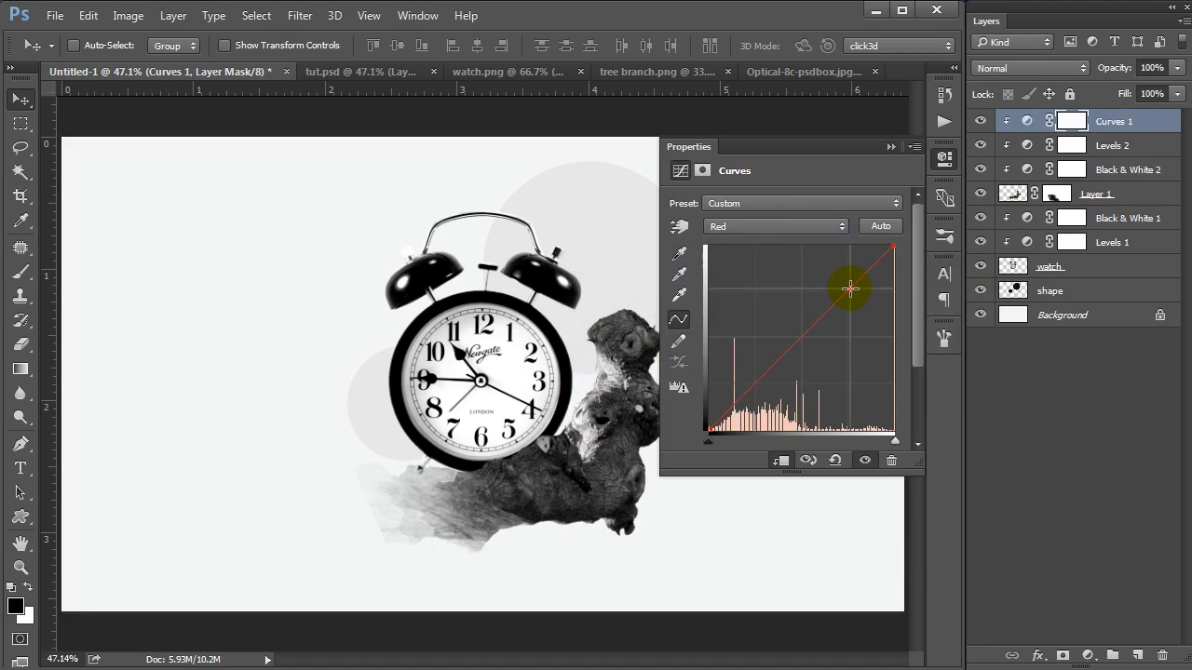
left_click(761, 228)
left_click(749, 270)
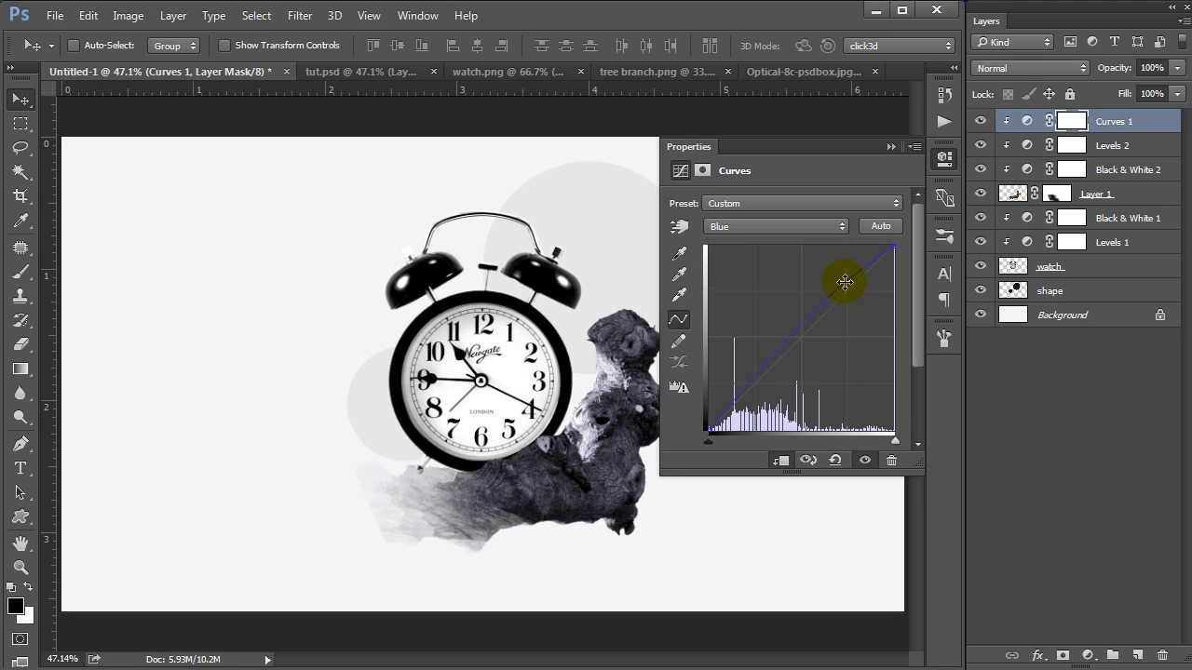
left_click(889, 147)
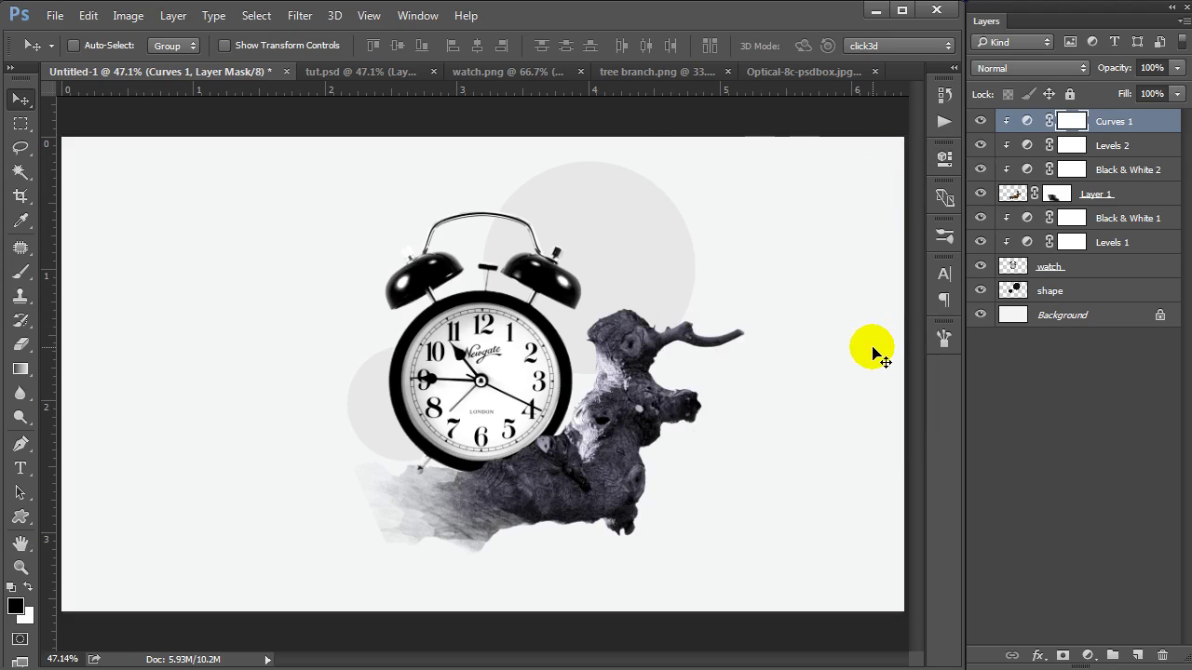
left_click(1131, 197)
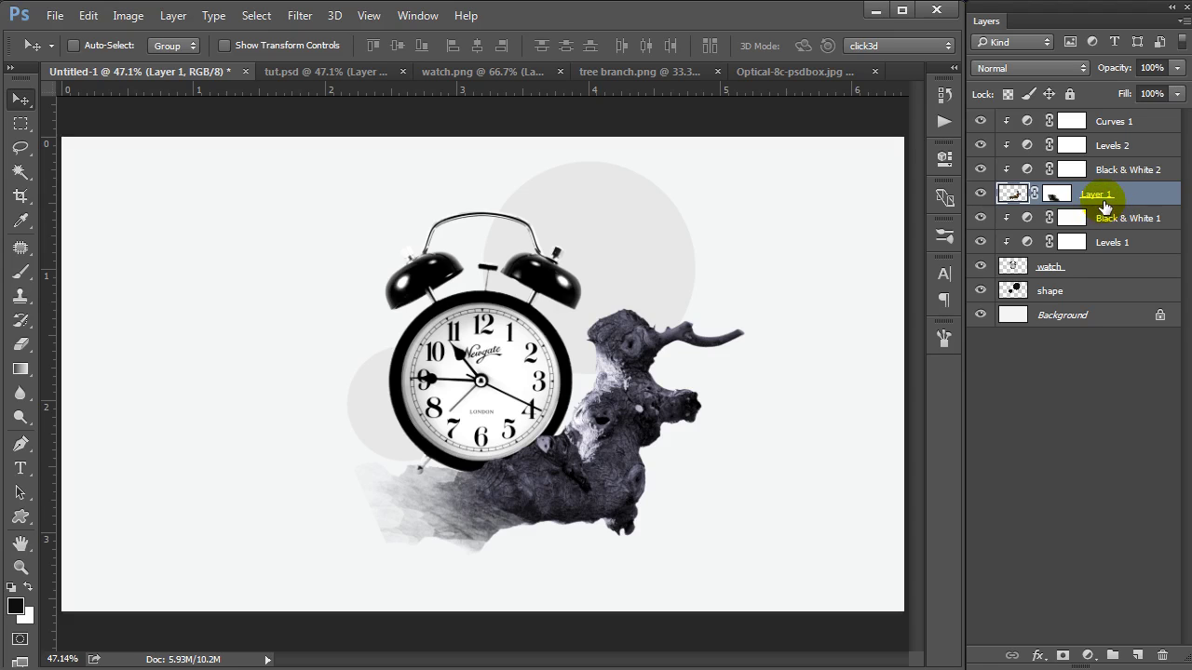
Duplicate the branch layer, place Layer 1 below the watch layer, and shift it left behind the clock
key("ctrl+j")
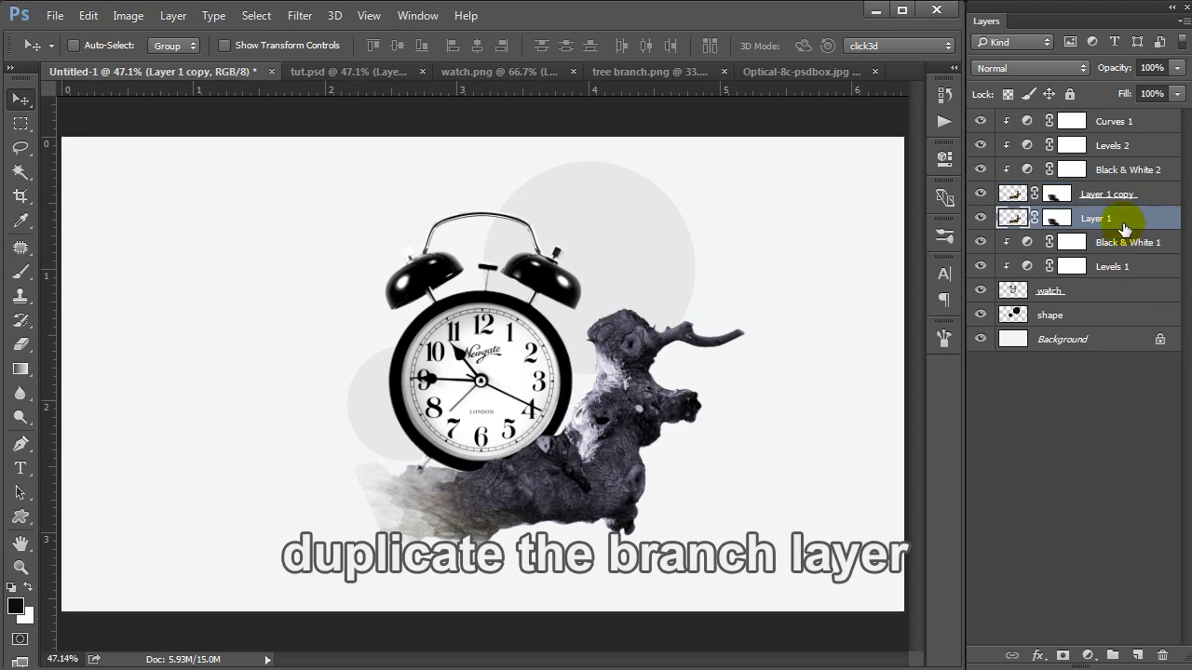
left_click_drag(1131, 220, 1126, 307)
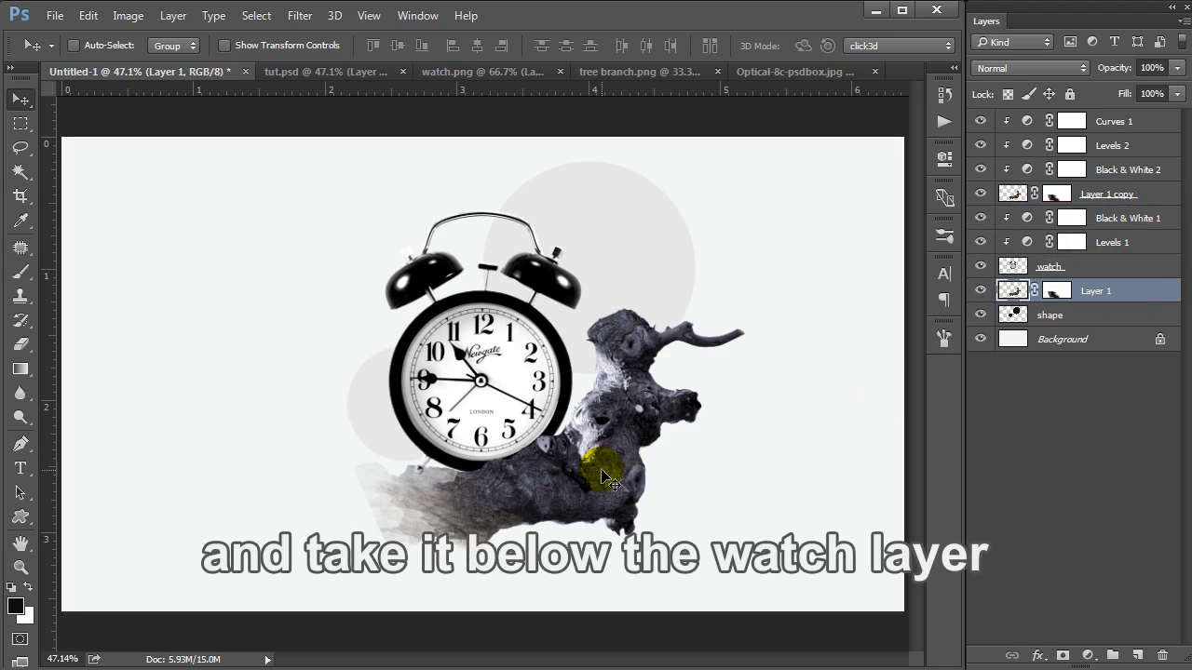
left_click_drag(610, 486, 337, 409)
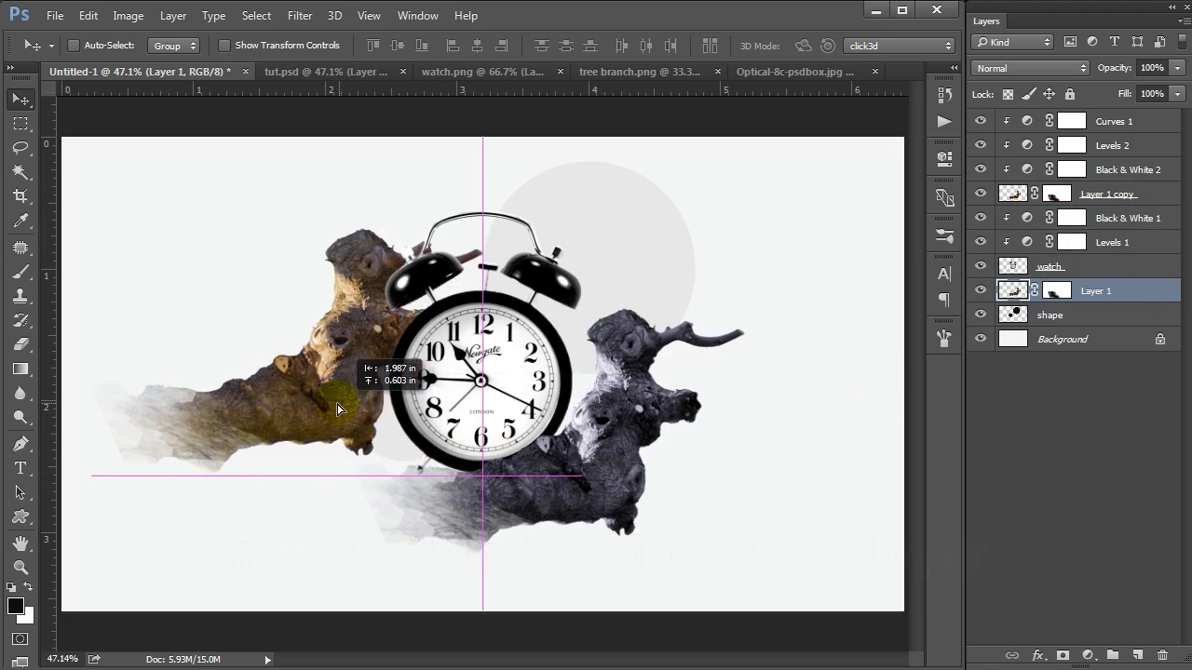
Flip the left branch horizontally and rotate it about 30° so it rises toward the upper left
key("ctrl+t")
right_click(342, 324)
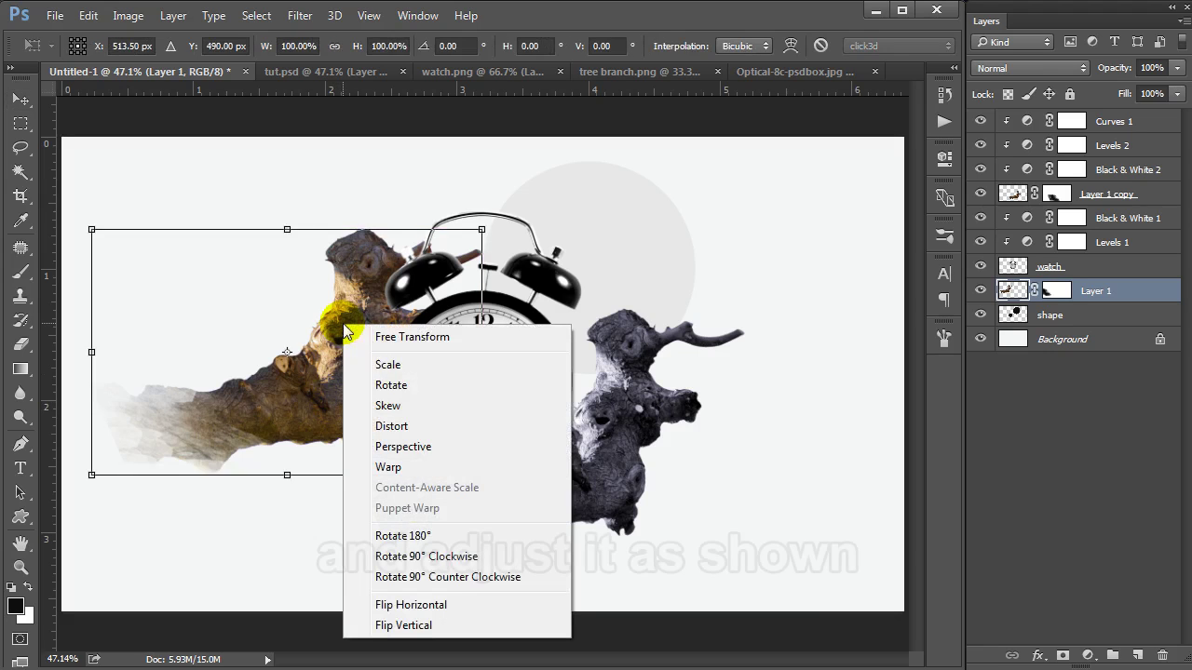
left_click(411, 605)
left_click_drag(333, 422, 383, 371)
left_click_drag(558, 457, 517, 620)
mouse_move(337, 346)
left_mouse_down()
mouse_move(384, 350)
mouse_move(377, 365)
left_mouse_up()
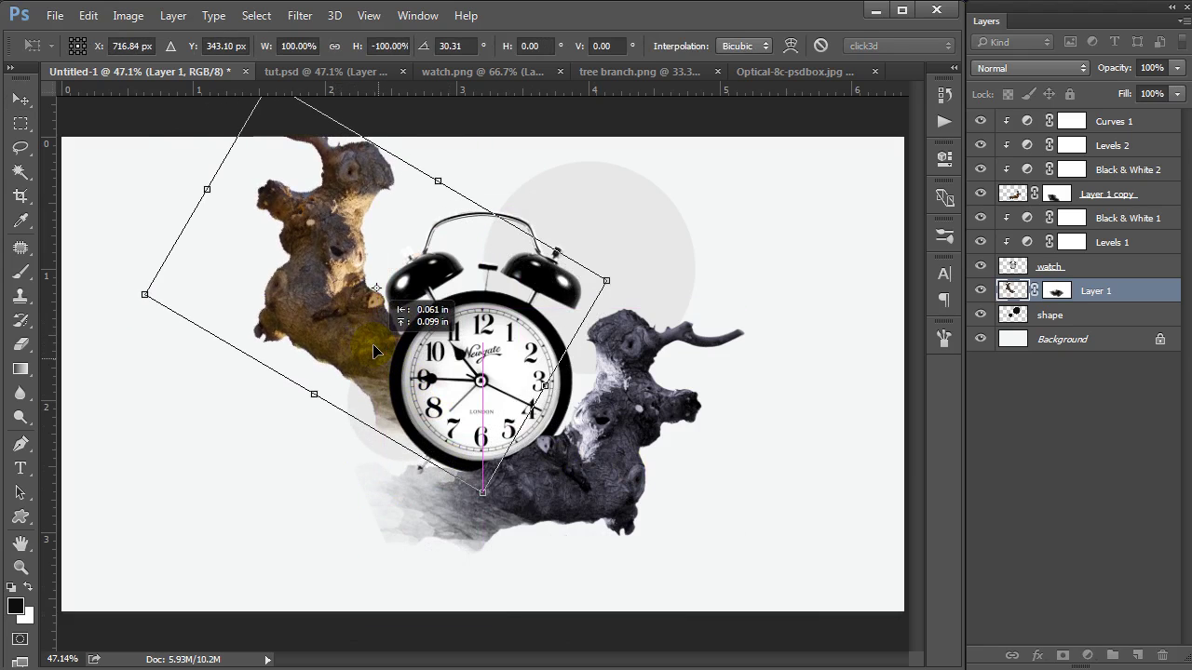
key("Return")
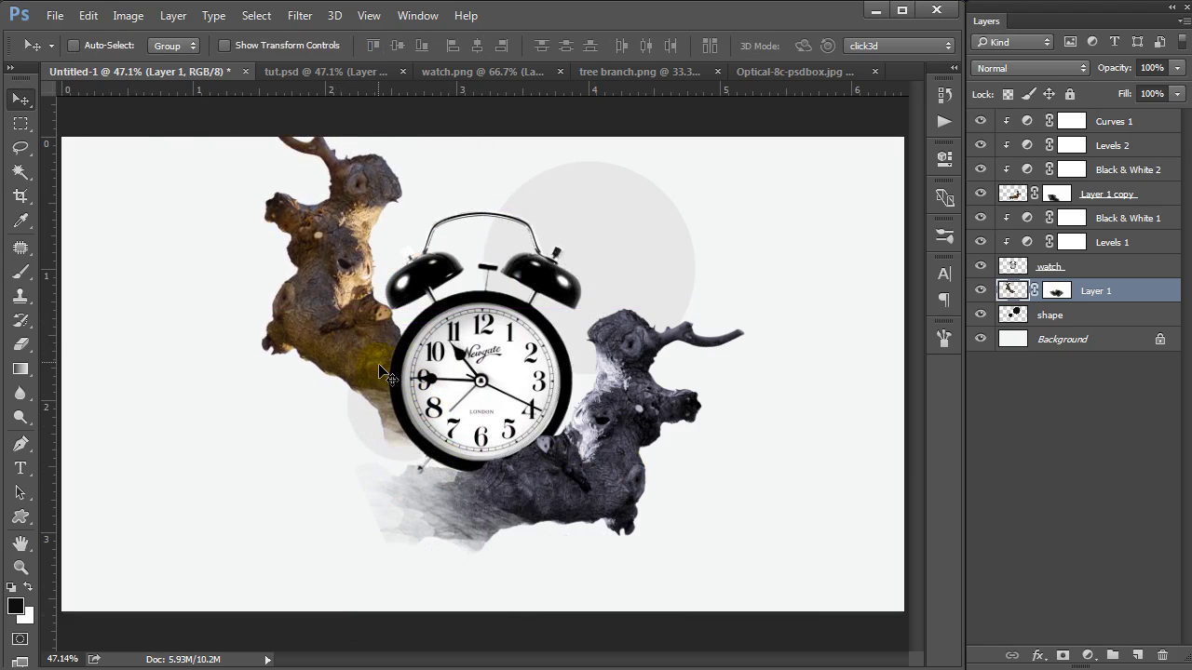
left_click(410, 383)
left_click(1057, 291)
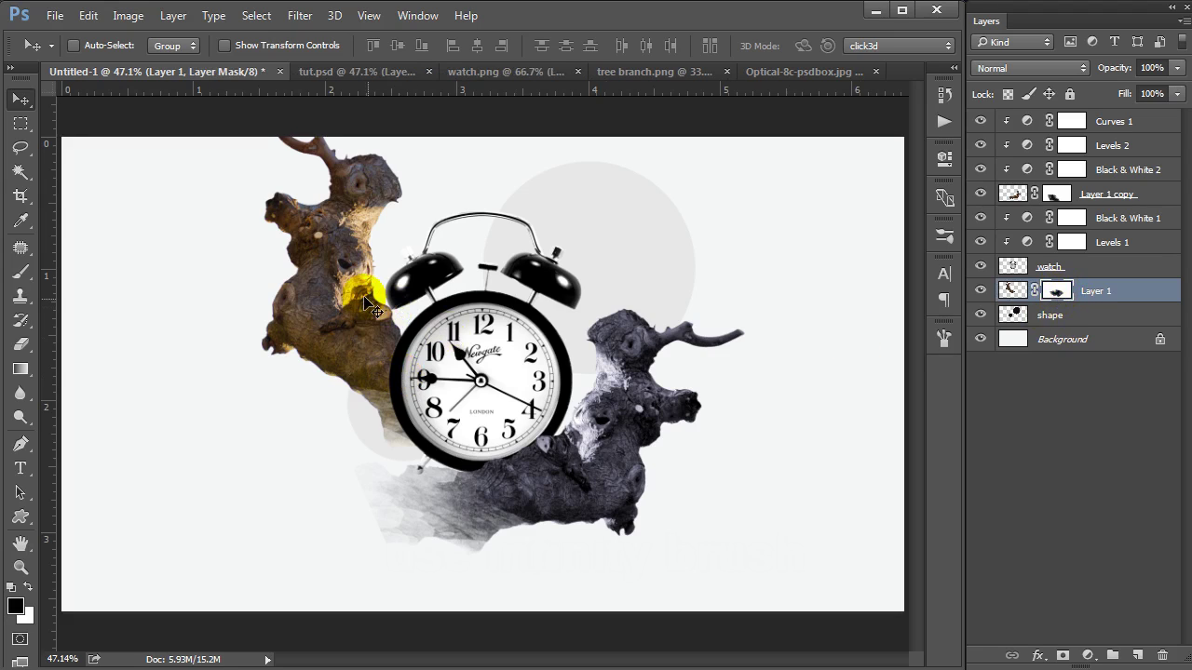
Paint diagonal stripes onto Layer 1's mask with the diagonal-lines brush 482
key("b")
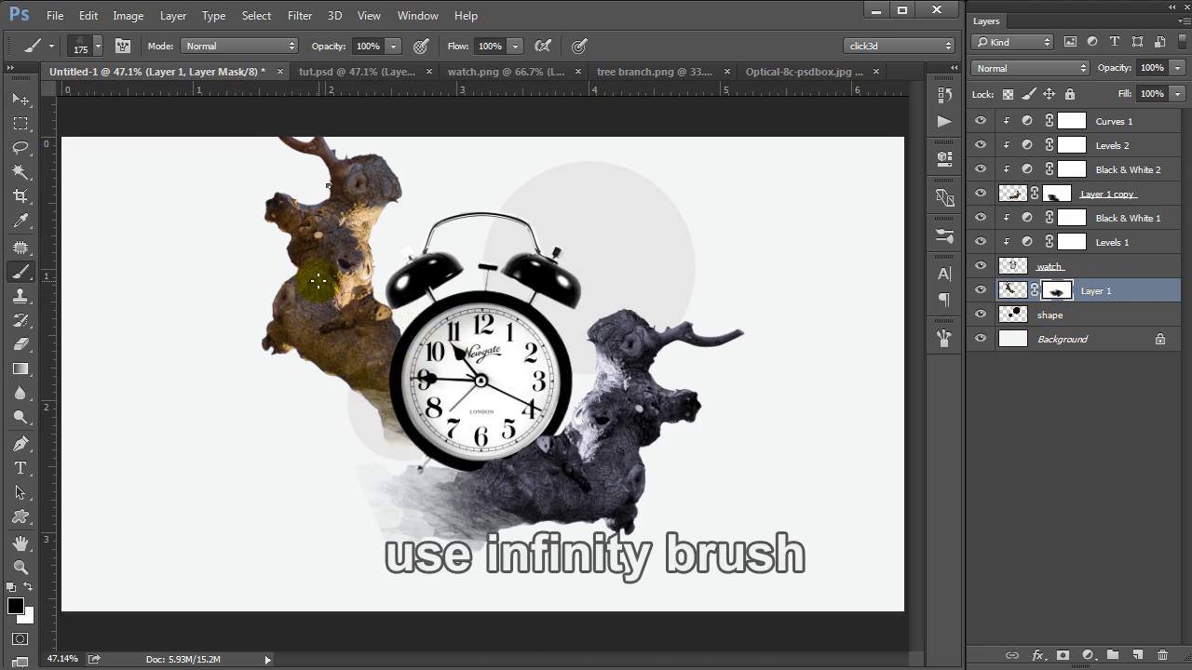
right_click(318, 281)
scroll(782, 487, "up", 1)
scroll(796, 486, "up", 3)
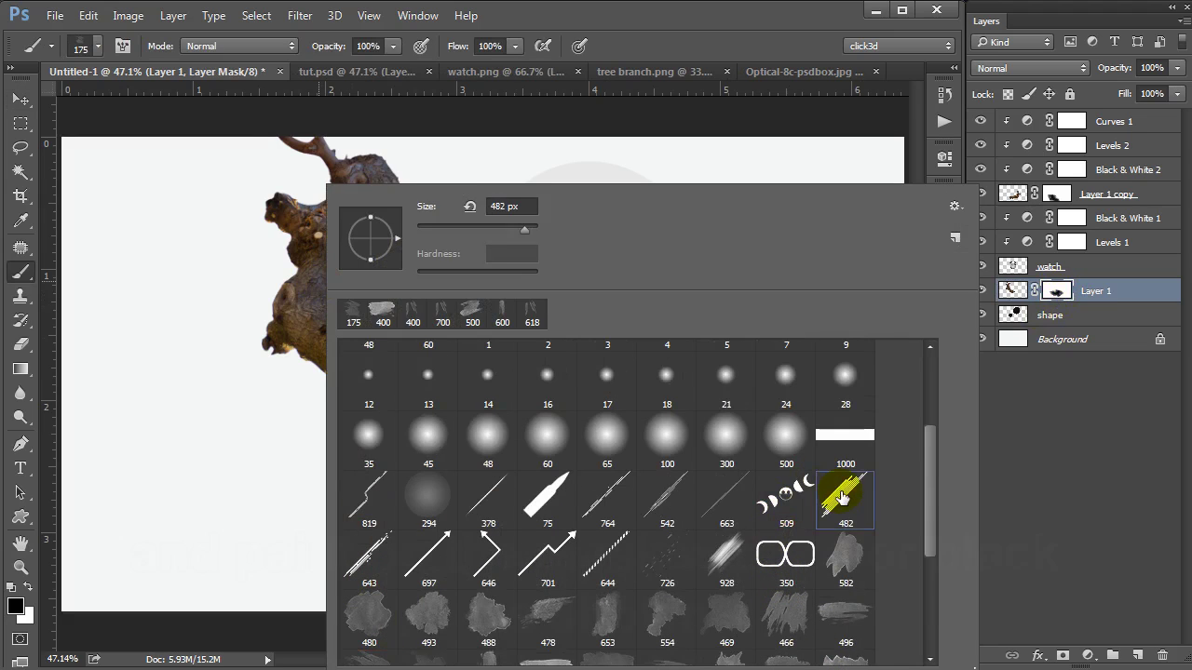
double_click(840, 496)
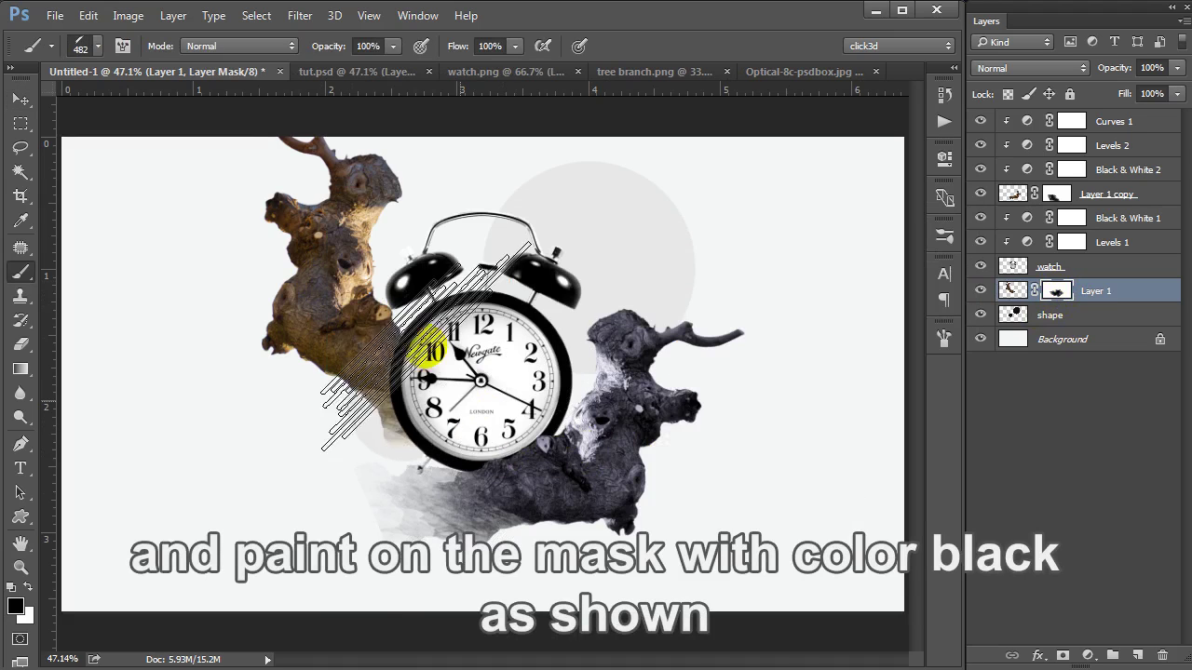
left_click_drag(317, 242, 335, 345)
mouse_move(498, 381)
left_mouse_down()
mouse_move(526, 70)
mouse_move(431, 63)
left_mouse_up()
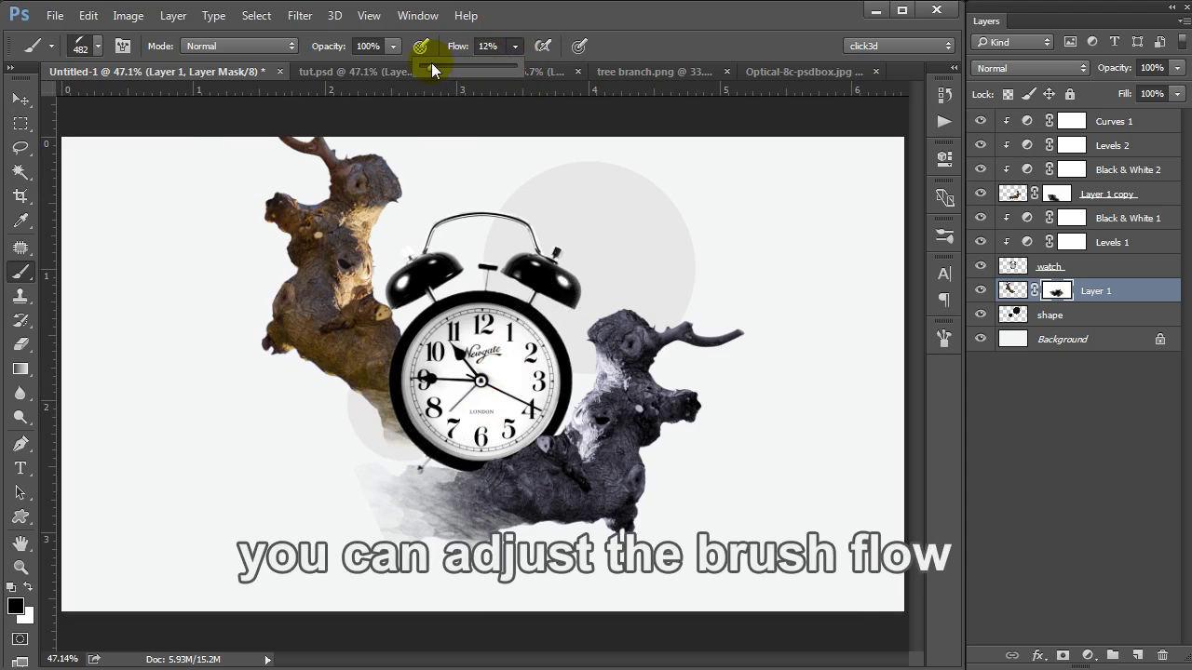
At 11% brush flow, add faint mask stripes across the lower and top parts of the branch
left_click_drag(479, 329, 475, 445)
left_click(279, 215)
left_click_drag(331, 315, 219, 177)
left_click(491, 457)
left_click(368, 329)
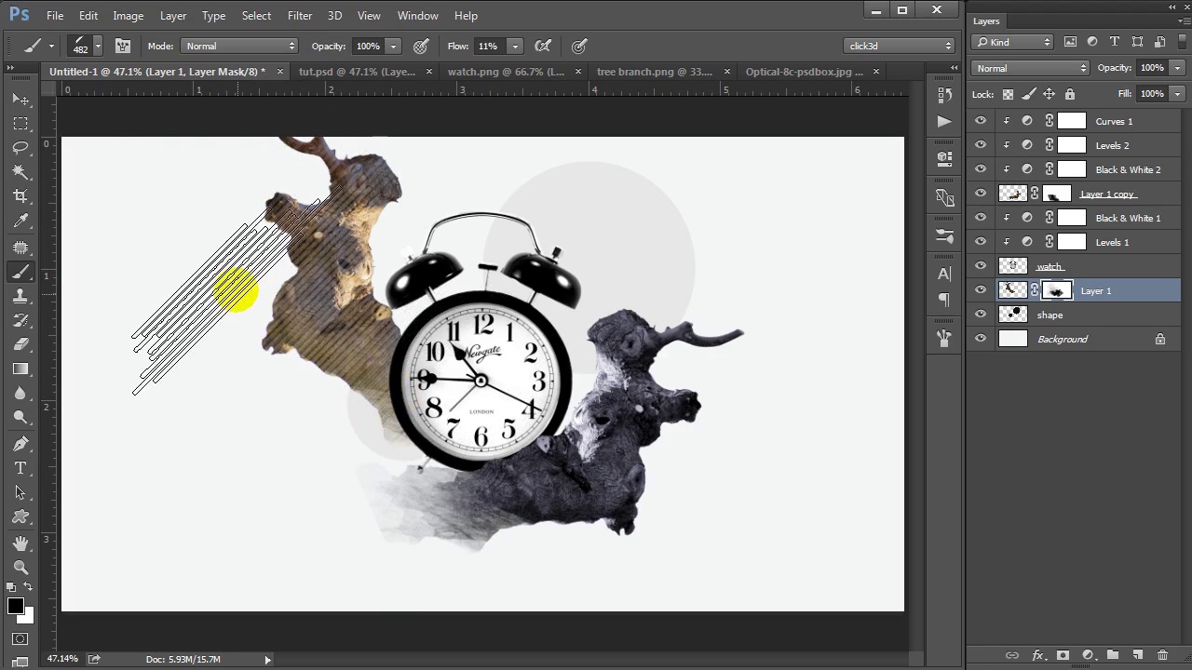
mouse_move(452, 573)
left_mouse_down()
mouse_move(395, 386)
mouse_move(288, 182)
left_mouse_up()
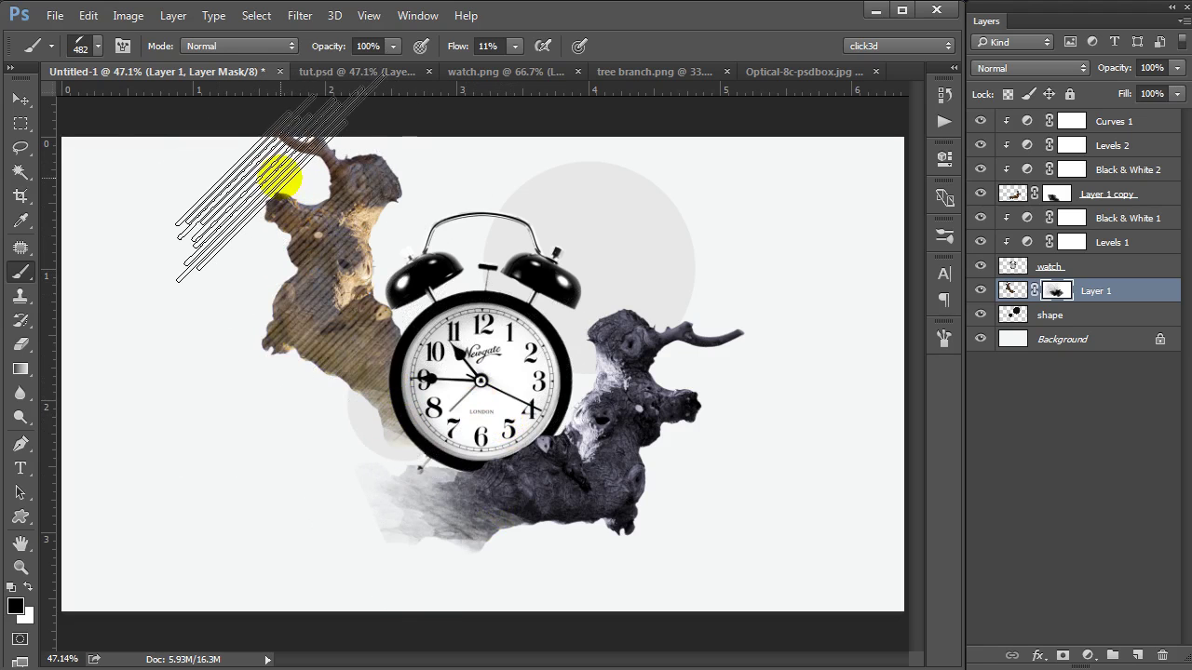
mouse_move(289, 181)
left_mouse_down()
mouse_move(823, 526)
mouse_move(527, 425)
left_mouse_up()
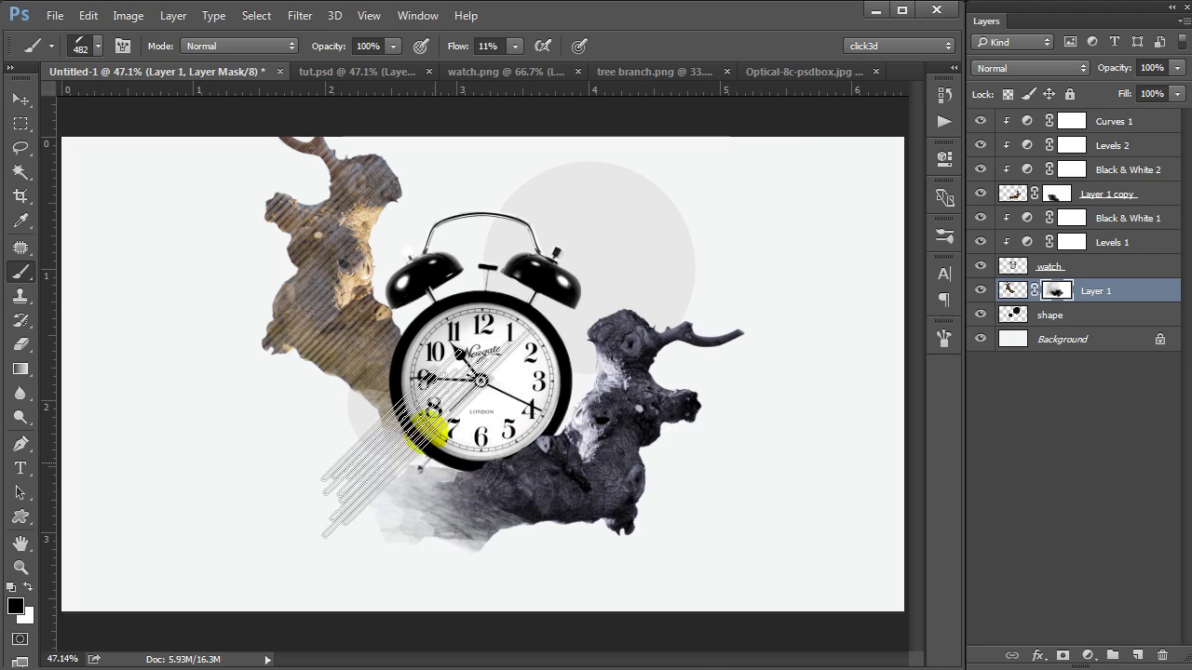
Brush over the left branch's mask with the textured splash brush 488
right_click(410, 274)
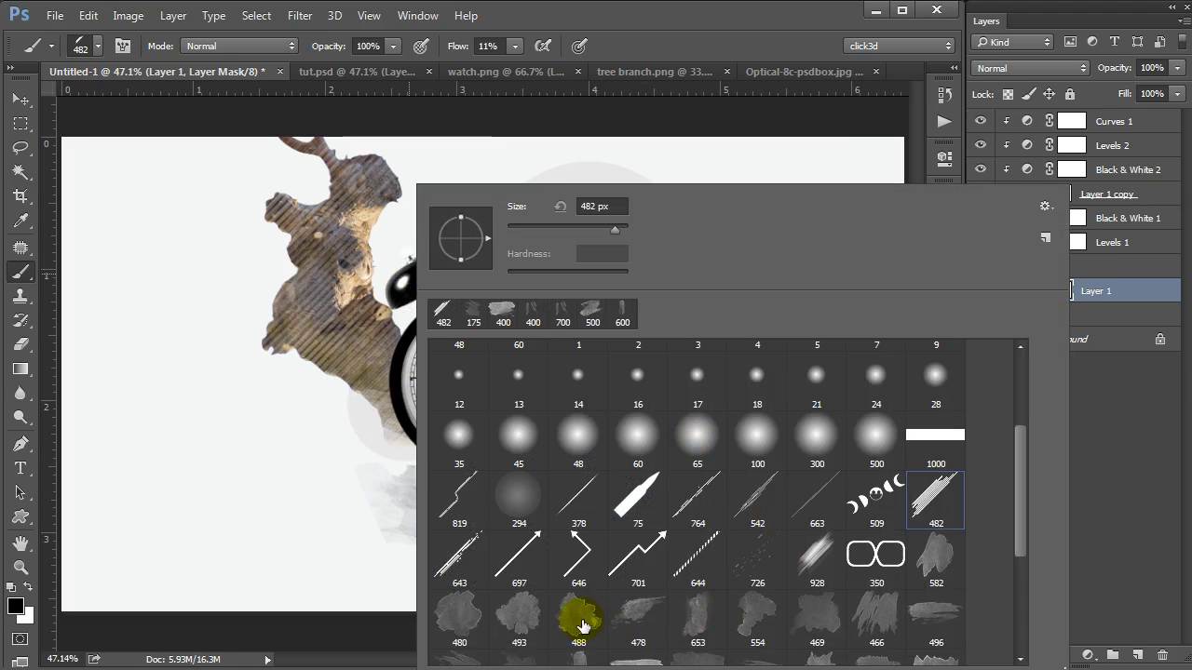
double_click(581, 626)
mouse_move(175, 345)
left_mouse_down()
mouse_move(363, 422)
mouse_move(481, 382)
mouse_move(274, 348)
mouse_move(474, 497)
mouse_move(359, 513)
mouse_move(310, 315)
mouse_move(398, 187)
mouse_move(636, 494)
mouse_move(660, 447)
left_mouse_up()
Nudge the left branch slightly right and raise Layer 1's opacity to 100%
key("v")
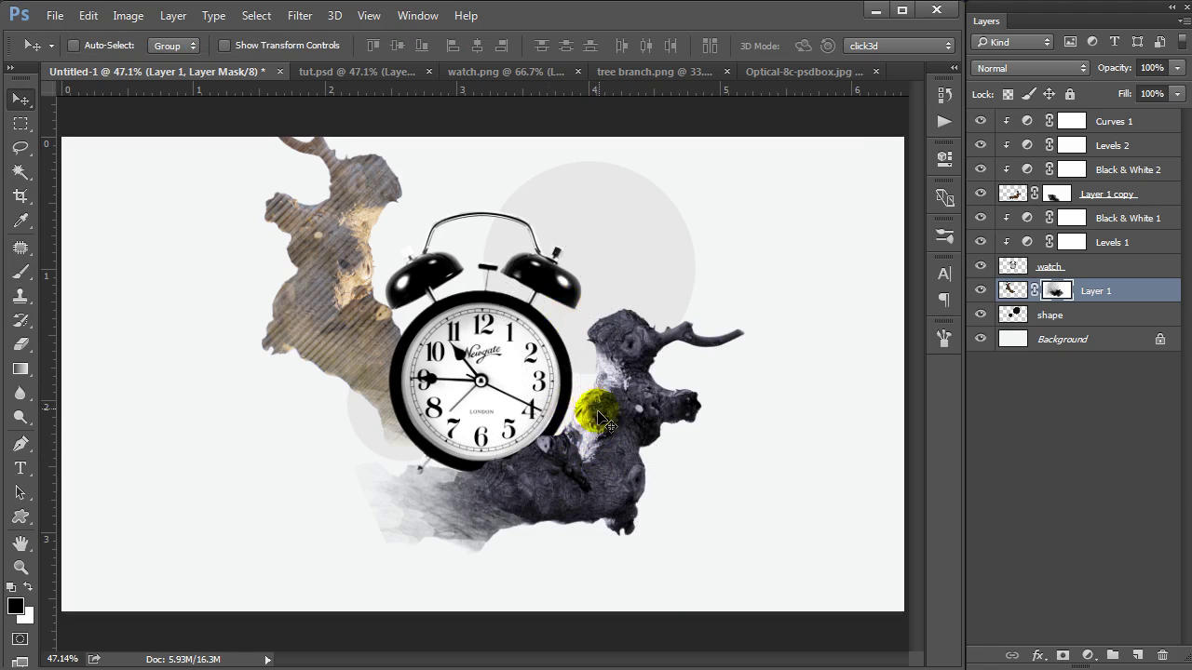
left_click_drag(358, 321, 372, 327)
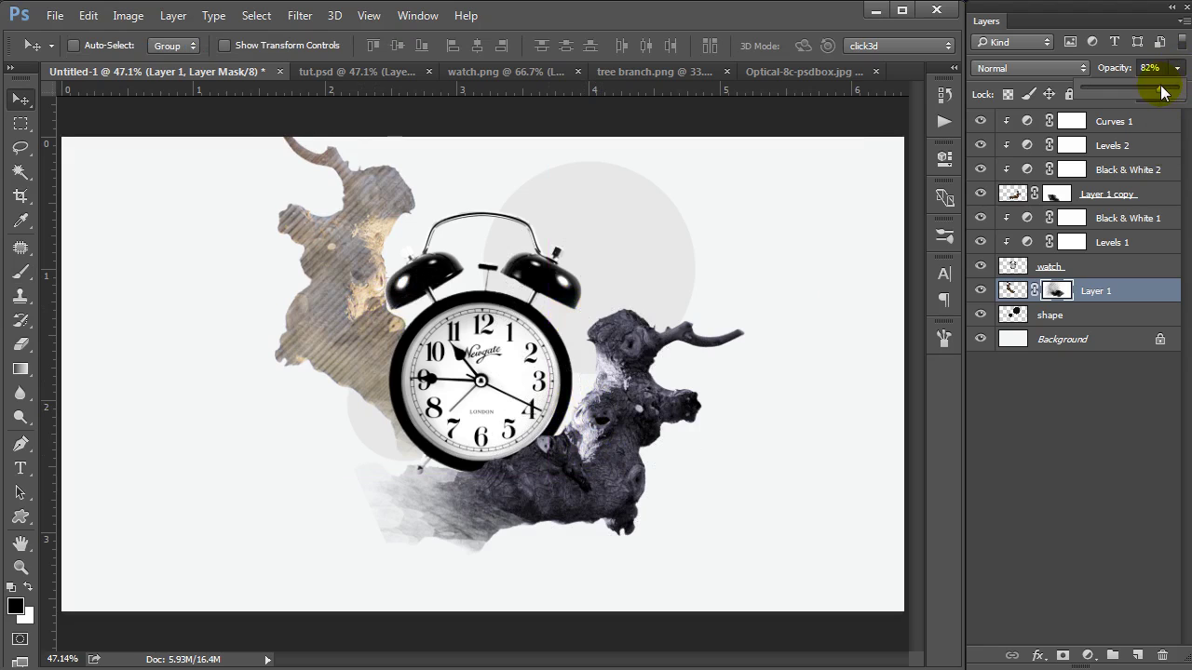
left_click_drag(1165, 90, 1178, 89)
left_click(366, 326)
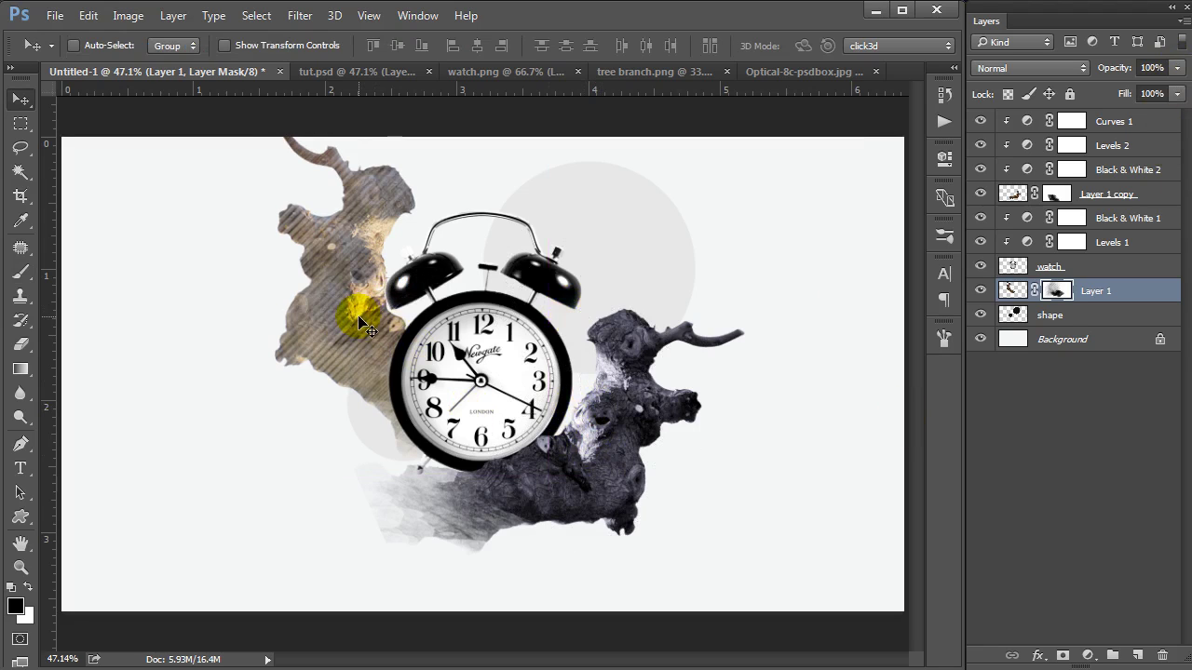
Paint splash marks into the branch's mask with the 488 splash brush at 400 px
key("b")
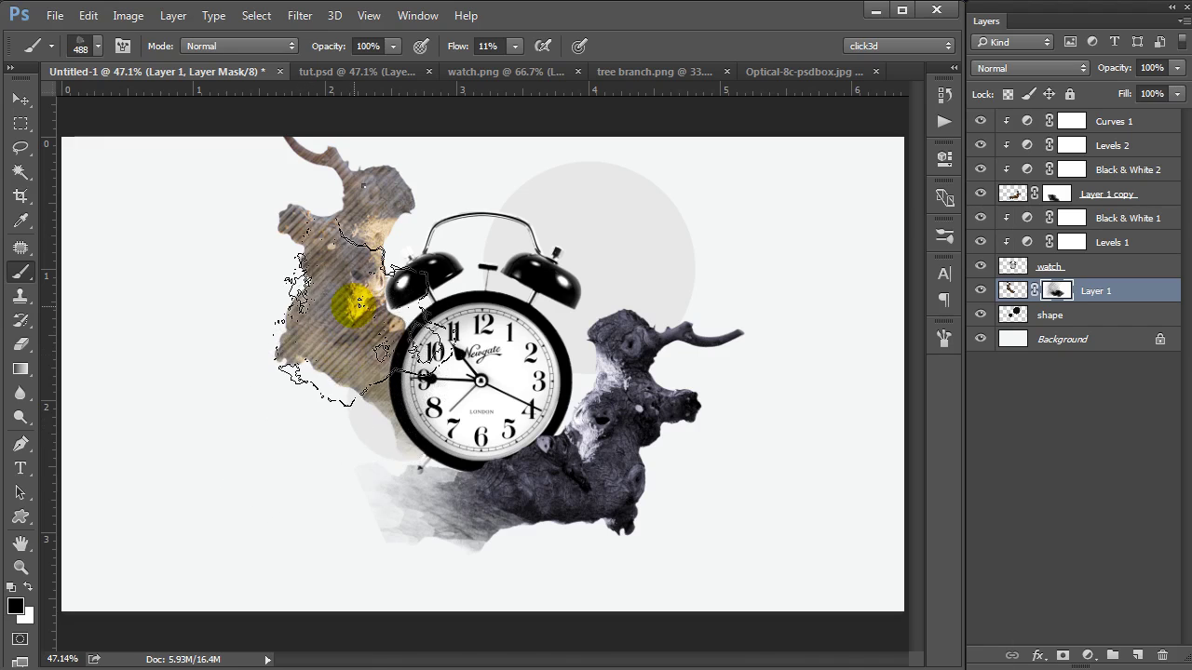
right_click(347, 308)
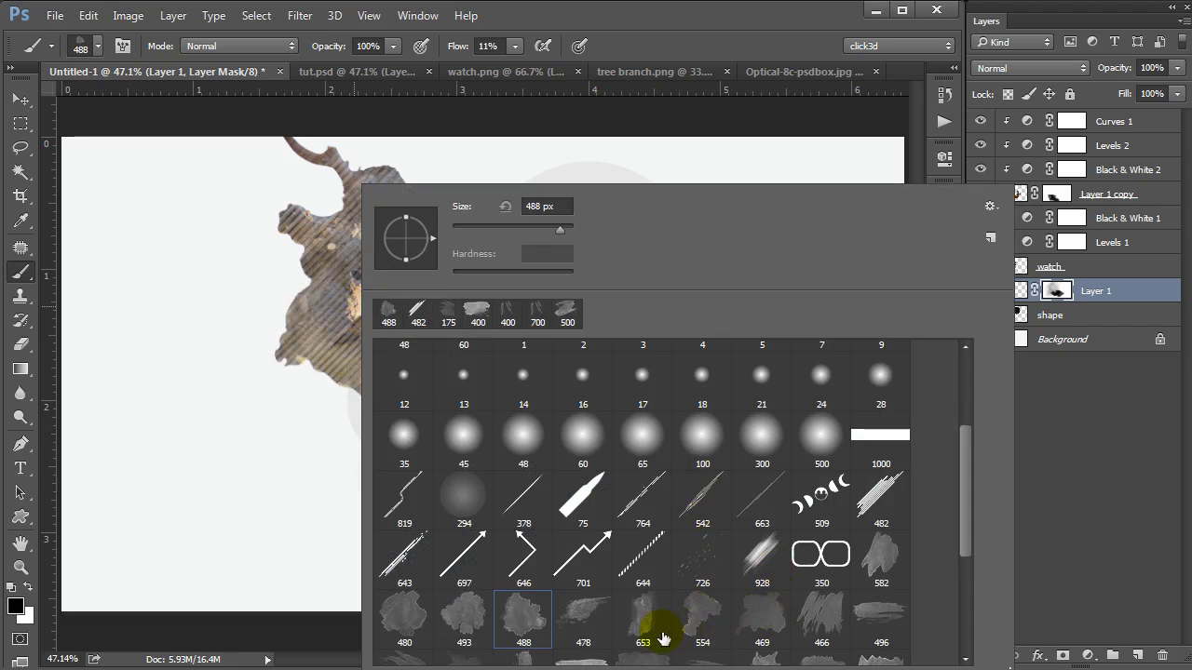
double_click(524, 619)
key("bracketleft")
key("bracketleft")
key("bracketleft")
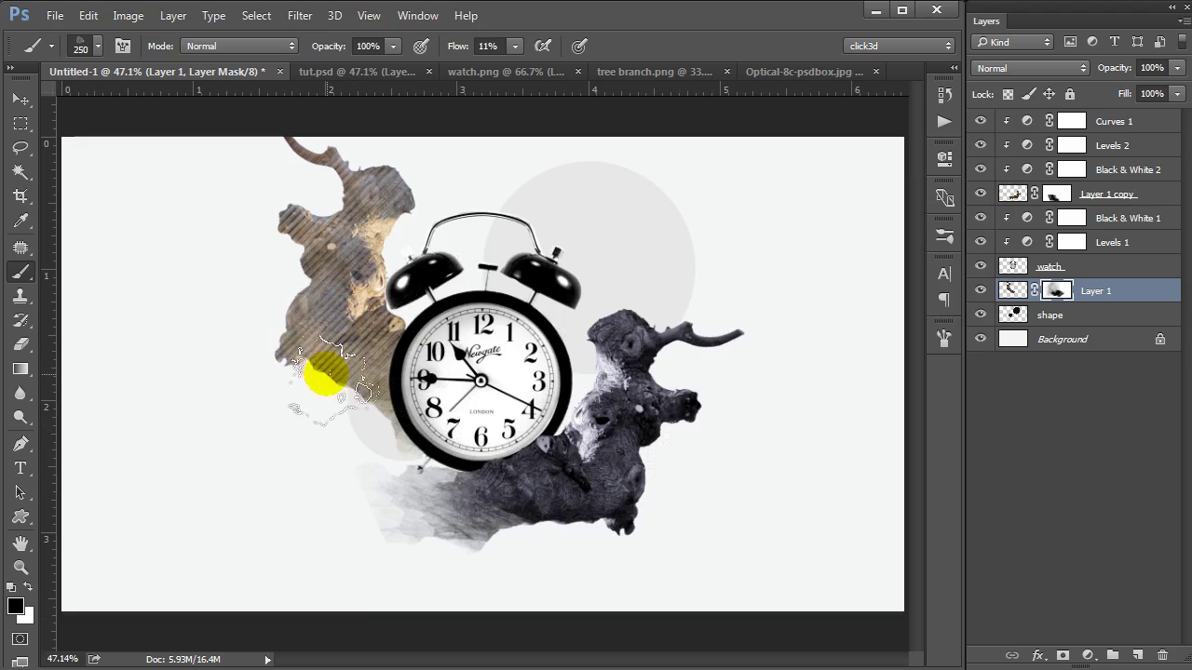
left_click(510, 54)
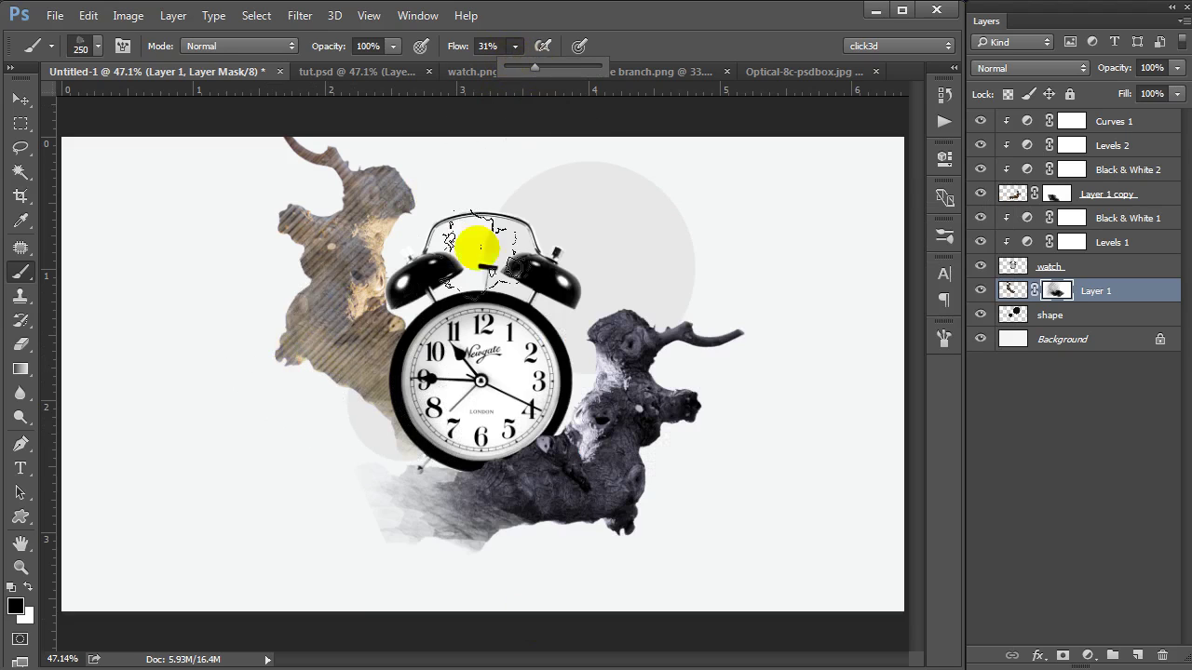
key("bracketright")
key("bracketright")
key("bracketright")
mouse_move(433, 410)
left_mouse_down()
mouse_move(412, 252)
mouse_move(426, 186)
mouse_move(266, 261)
mouse_move(368, 291)
left_mouse_up()
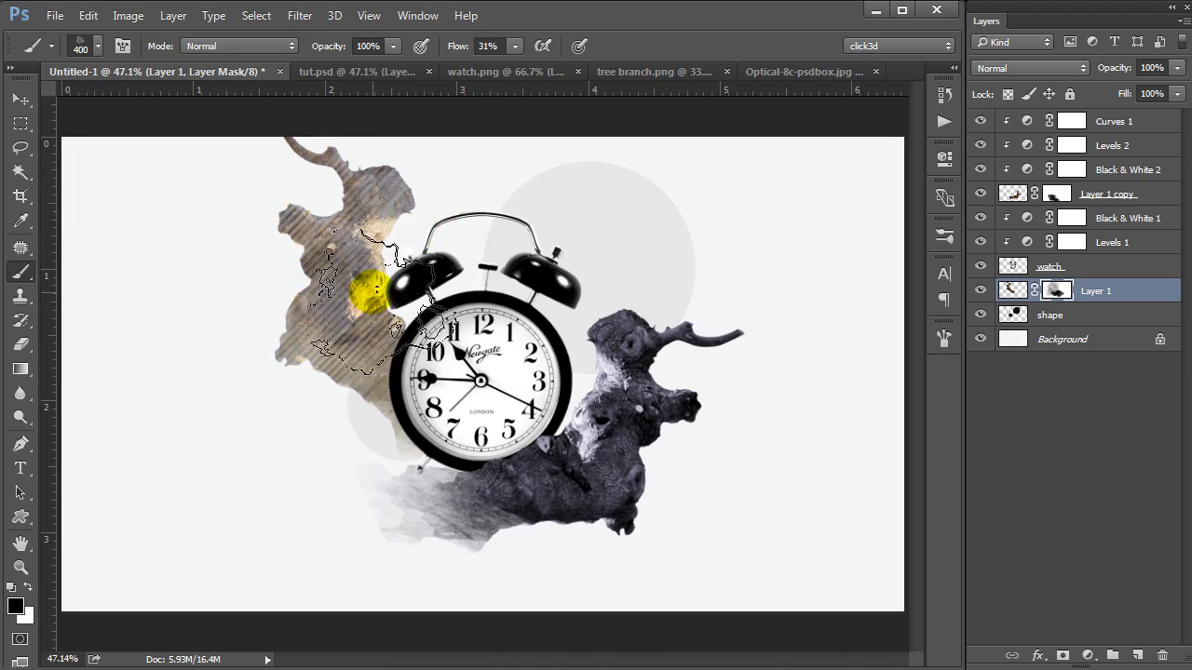
Reveal more branch texture along the left branch's edges with a watercolour brush preset
right_click(367, 290)
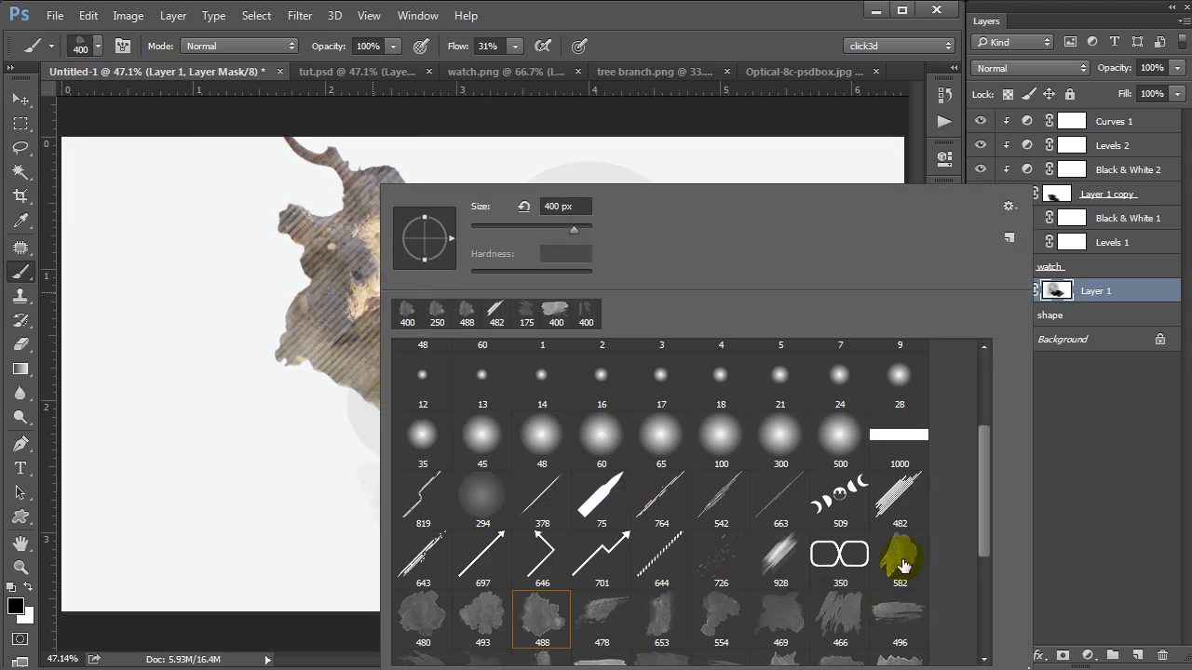
scroll(800, 545, "down", 1)
scroll(696, 527, "down", 1)
scroll(595, 545, "down", 1)
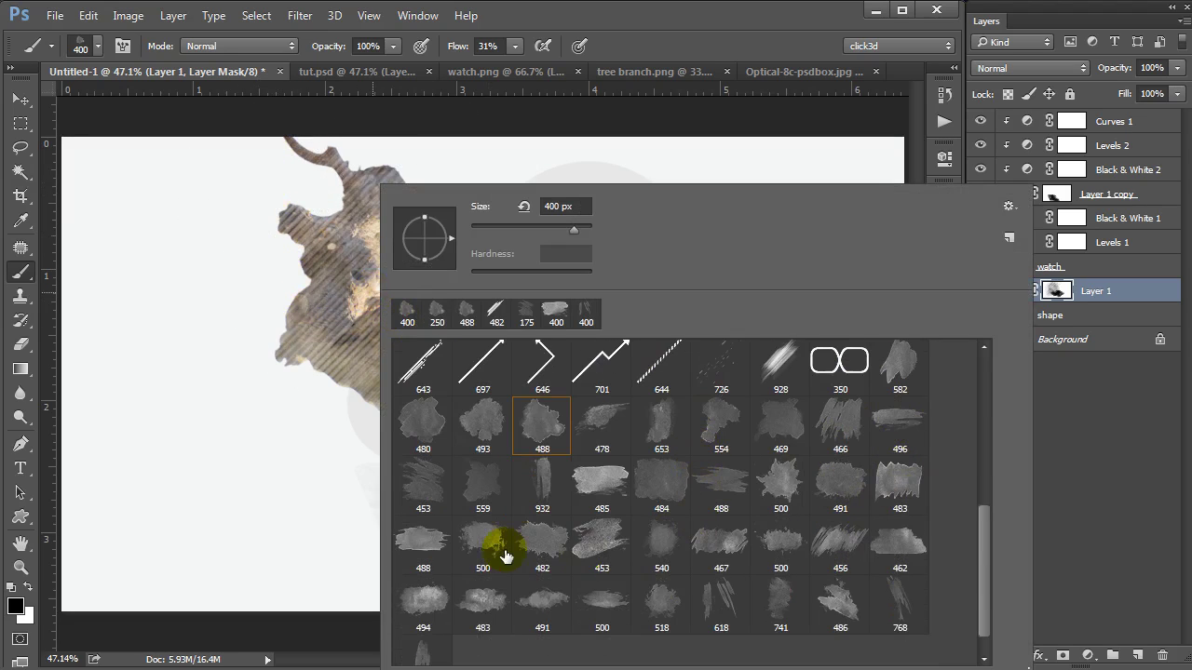
double_click(721, 486)
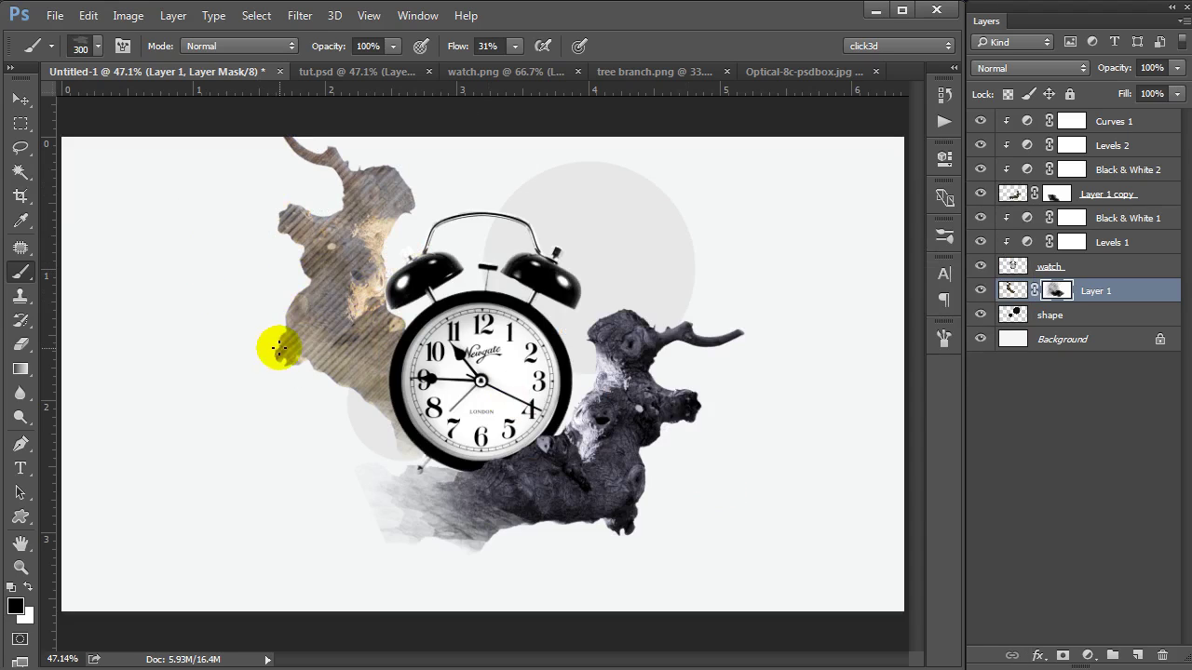
mouse_move(280, 354)
left_mouse_down()
mouse_move(279, 227)
mouse_move(239, 186)
mouse_move(411, 175)
left_mouse_up()
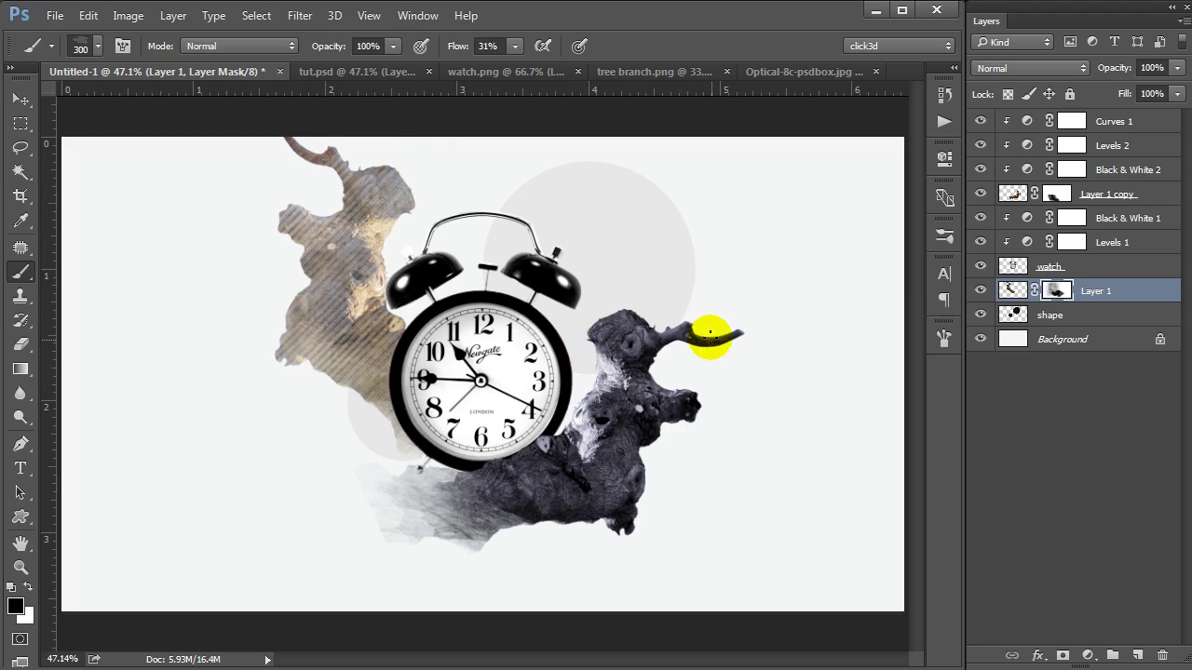
key("v")
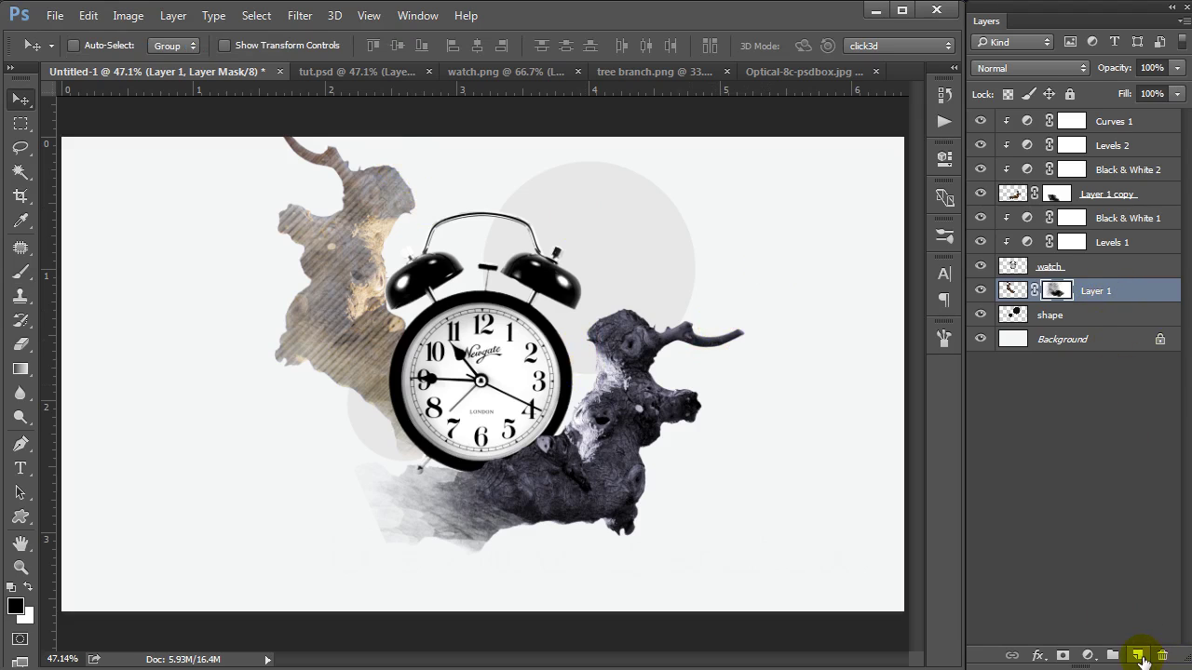
left_click(1138, 656)
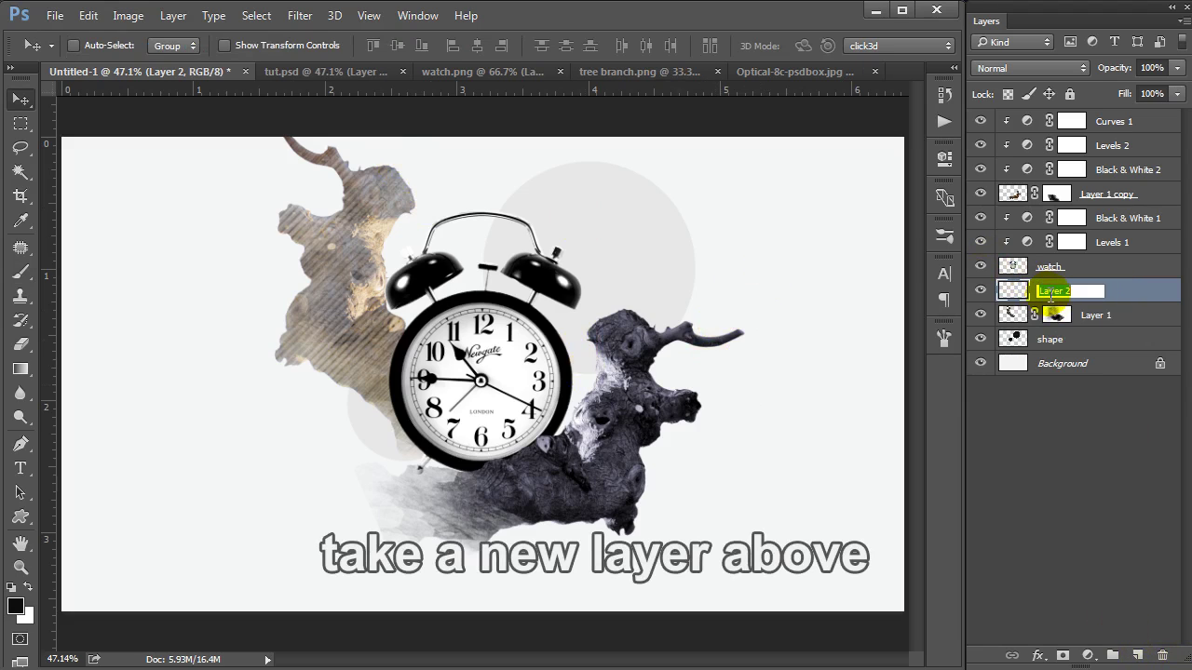
Name the new layer 'color' and set the foreground to a bright saturated yellow
type("color")
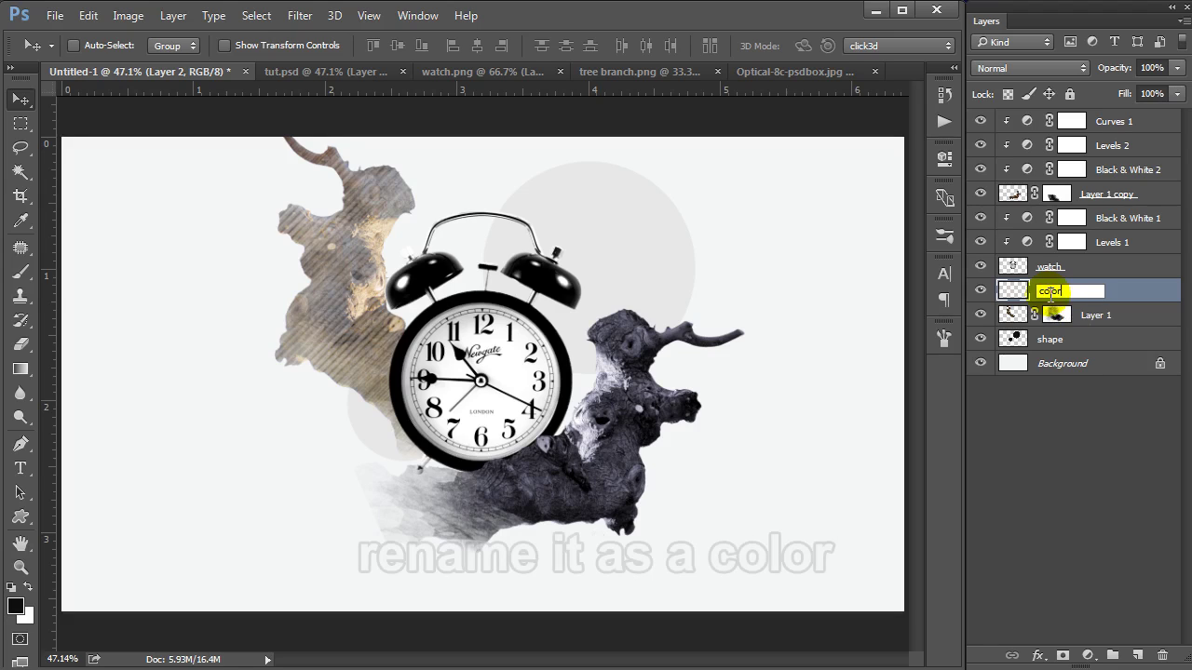
key("Return")
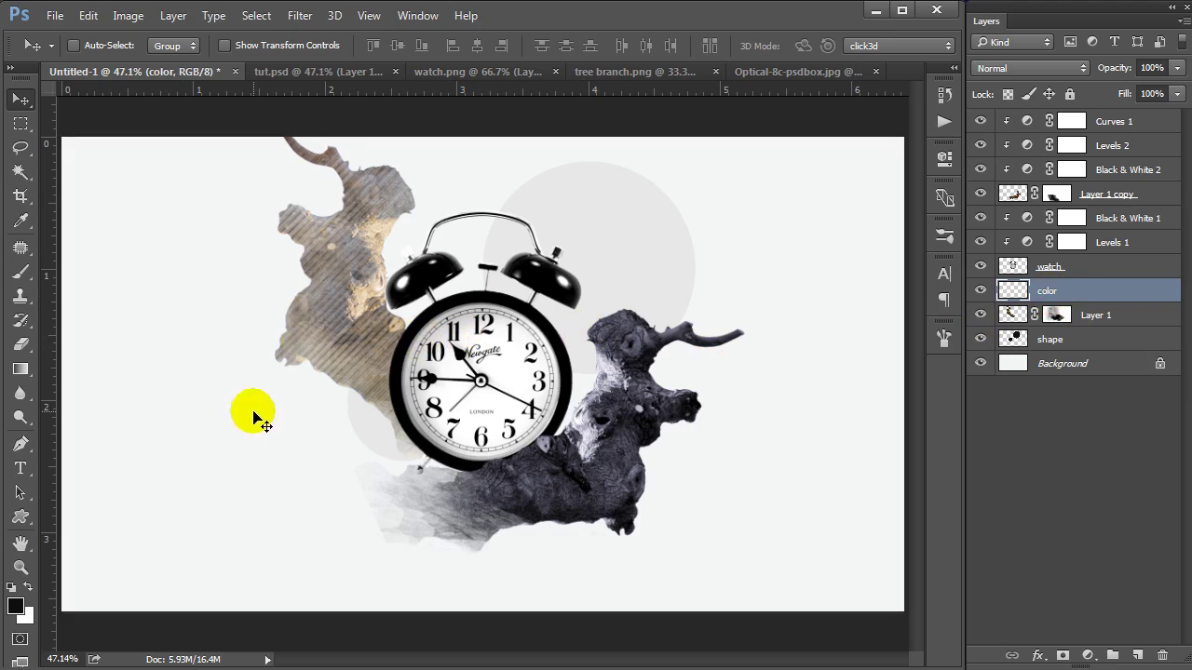
left_click(14, 606)
left_click_drag(651, 289, 652, 370)
left_click(623, 158)
left_click(813, 151)
Paint pale yellow strokes over the left branch with watercolour brush 618 at size 600
key("v")
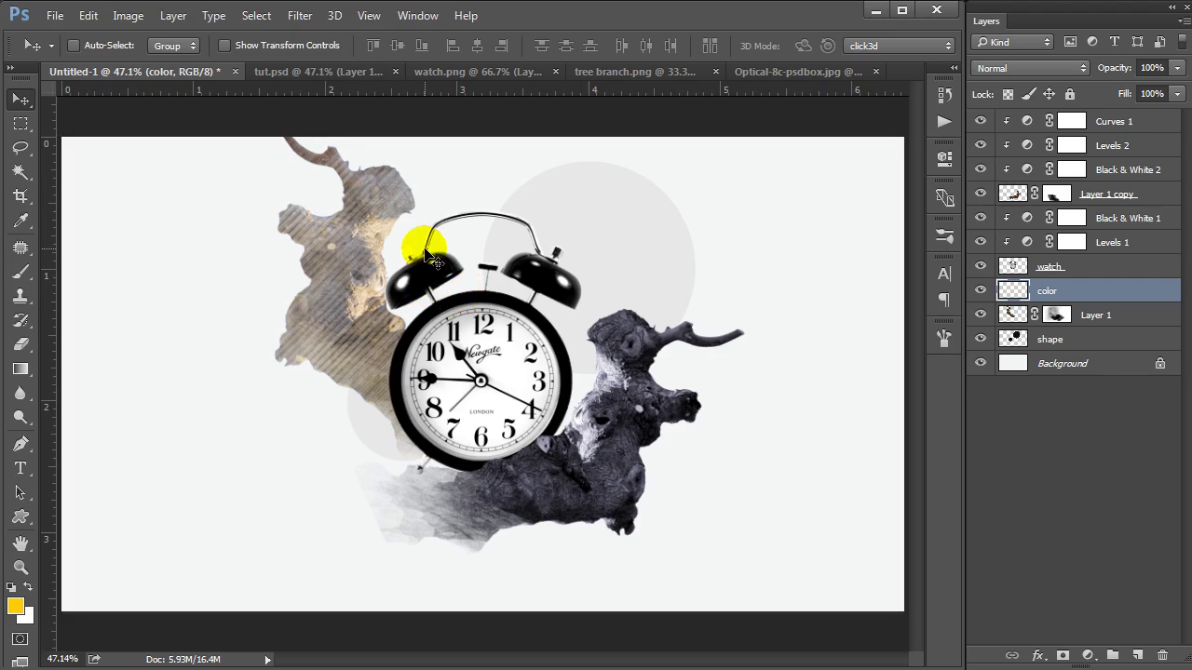
key("b")
right_click(424, 246)
scroll(686, 399, "down", 3)
scroll(691, 439, "down", 3)
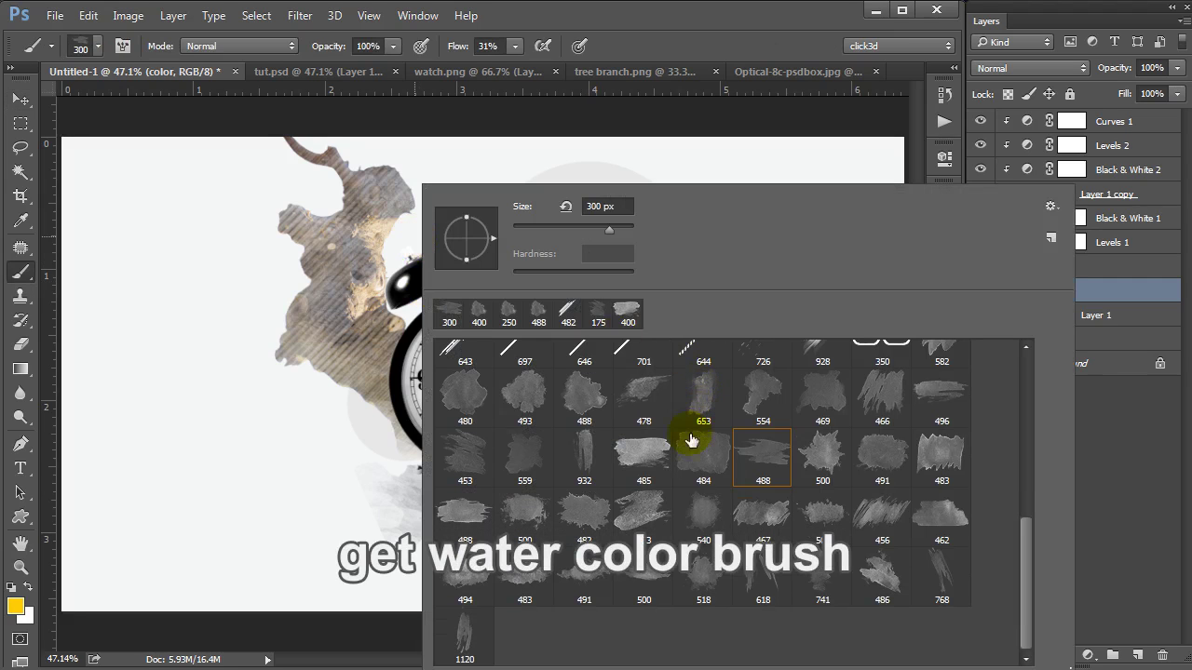
double_click(754, 570)
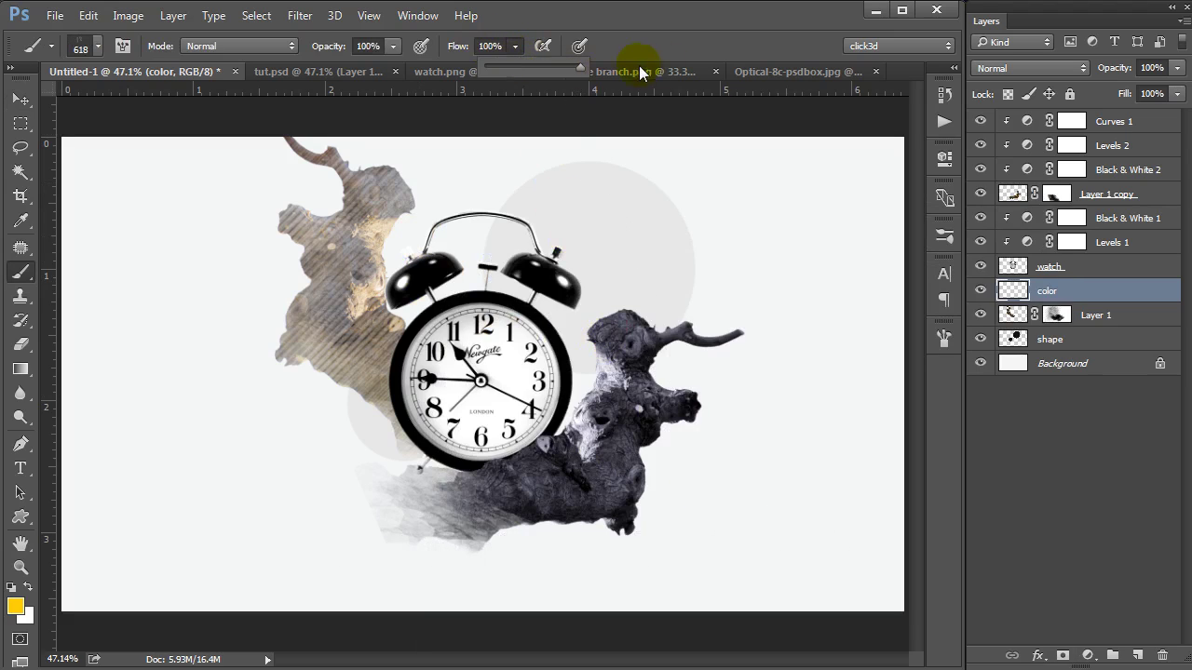
key("bracketleft")
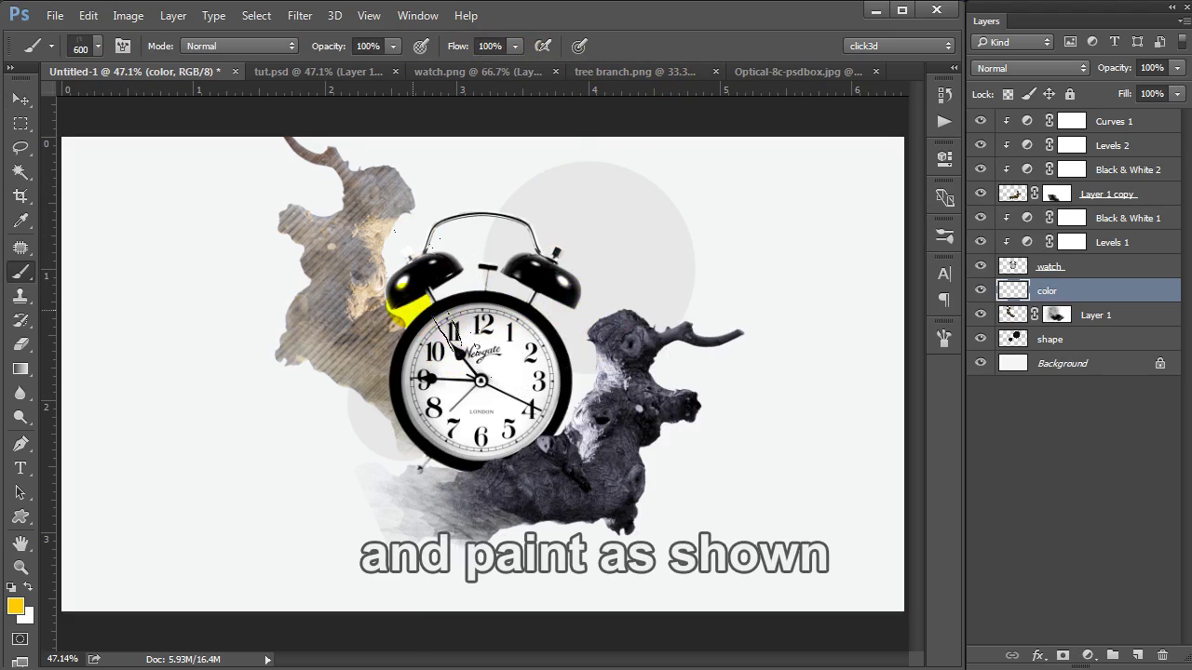
left_click_drag(380, 284, 452, 345)
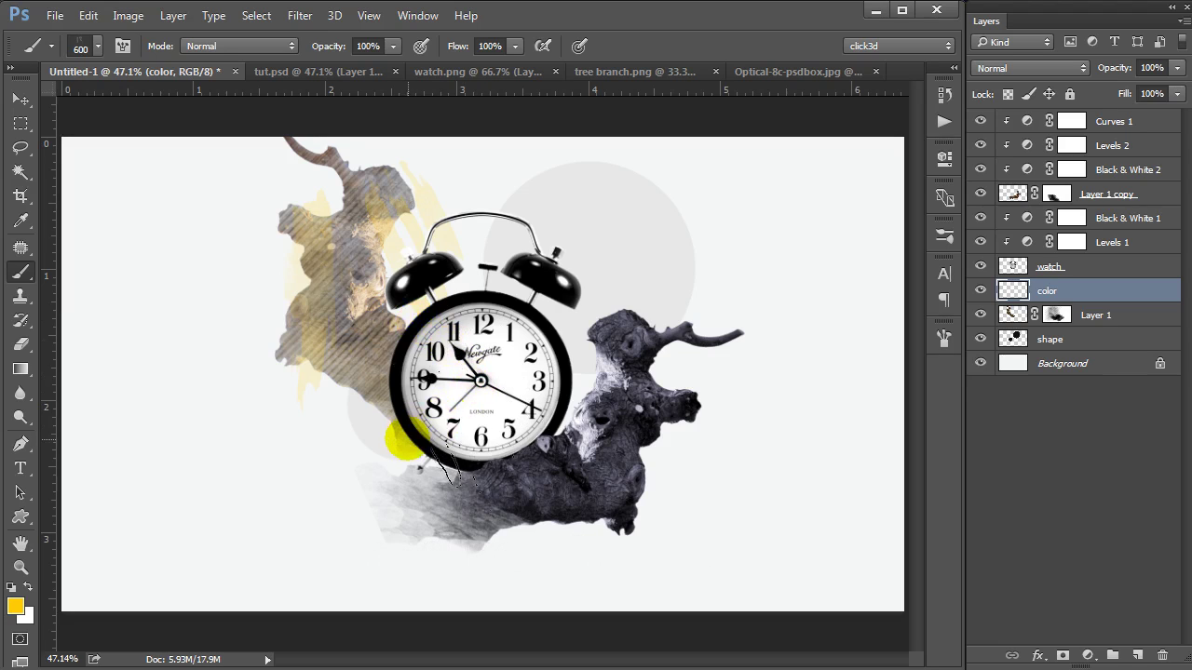
left_click_drag(526, 368, 445, 405)
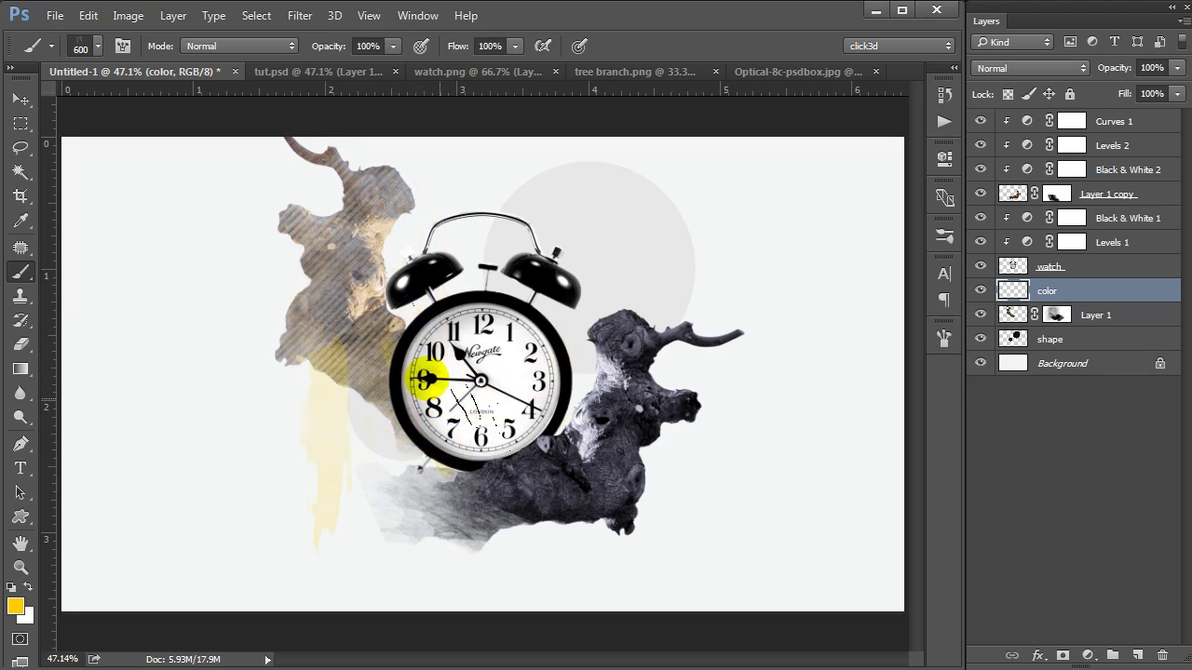
right_click(461, 256)
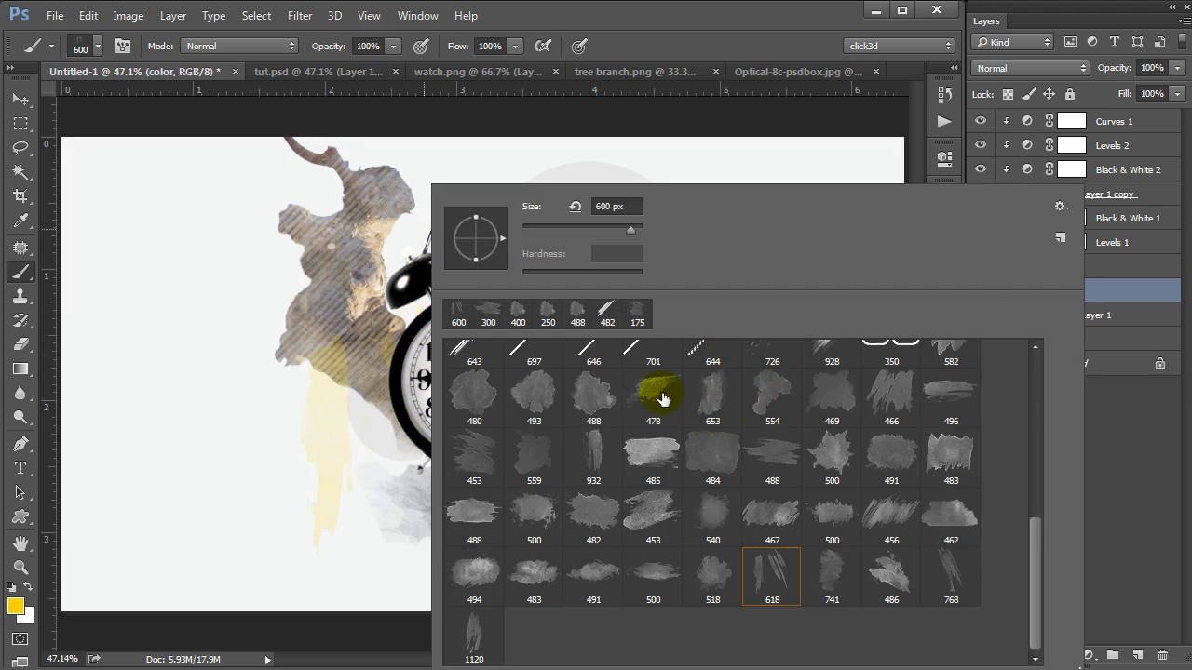
Paint an orange streak behind the clock with watercolour brush 478
double_click(663, 399)
left_click(15, 606)
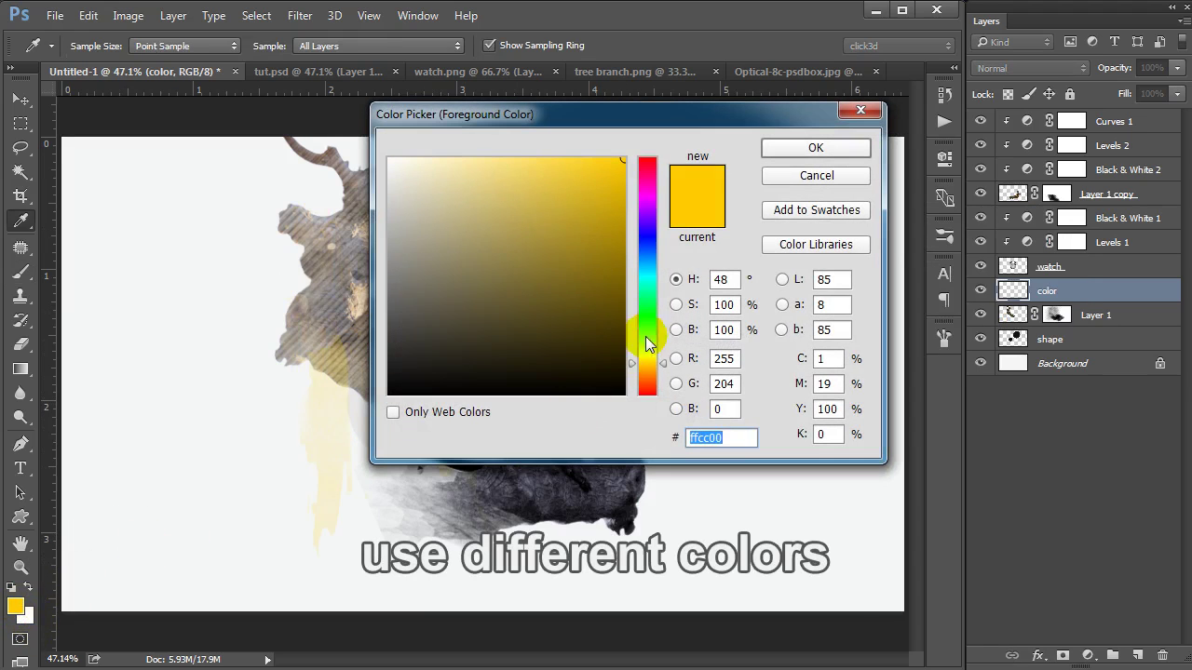
left_click_drag(651, 367, 655, 377)
left_click(771, 151)
left_click_drag(559, 340, 716, 321)
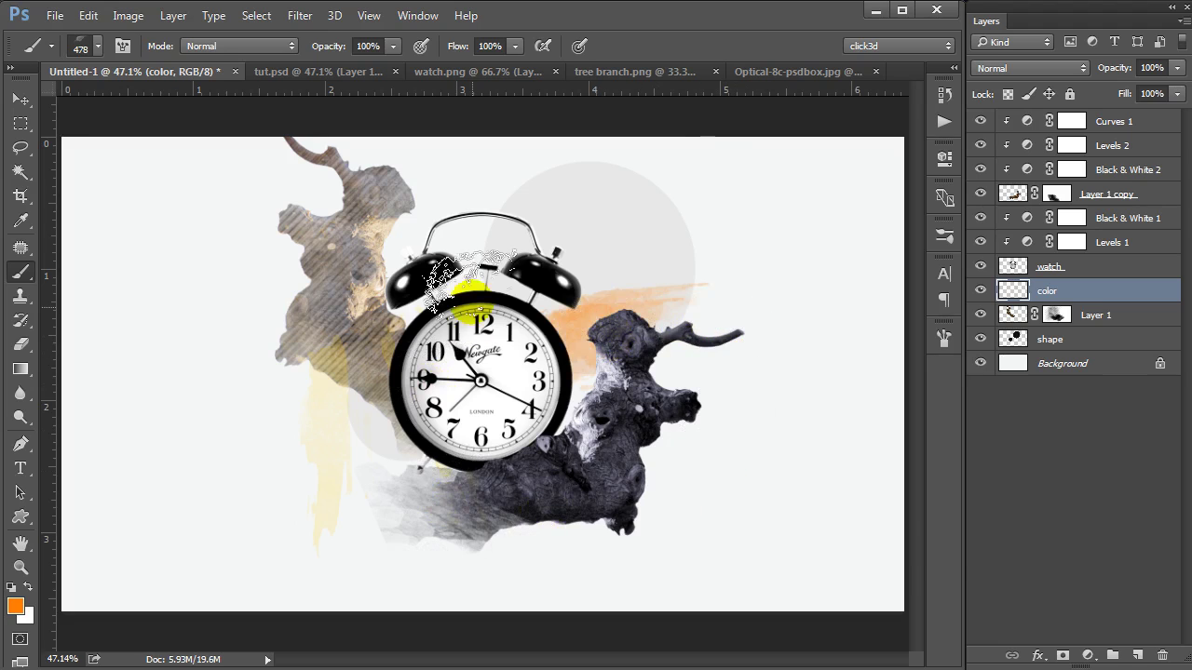
Switch to streaky watercolour brush 768 with a soft, less saturated green foreground
right_click(448, 240)
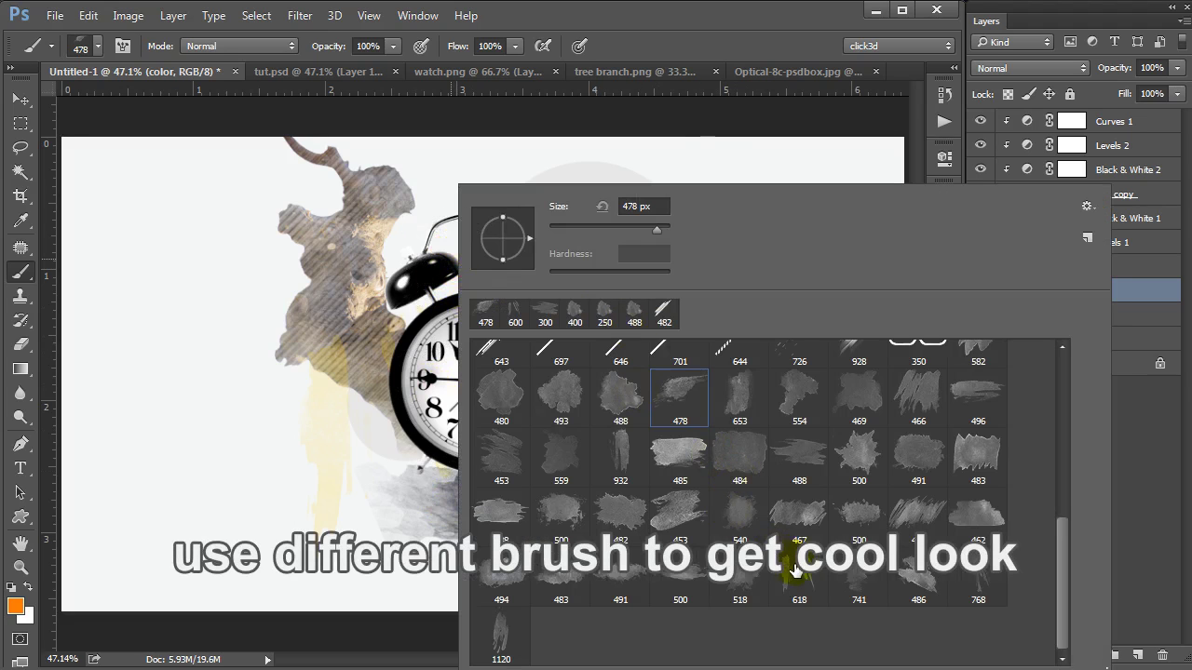
double_click(975, 577)
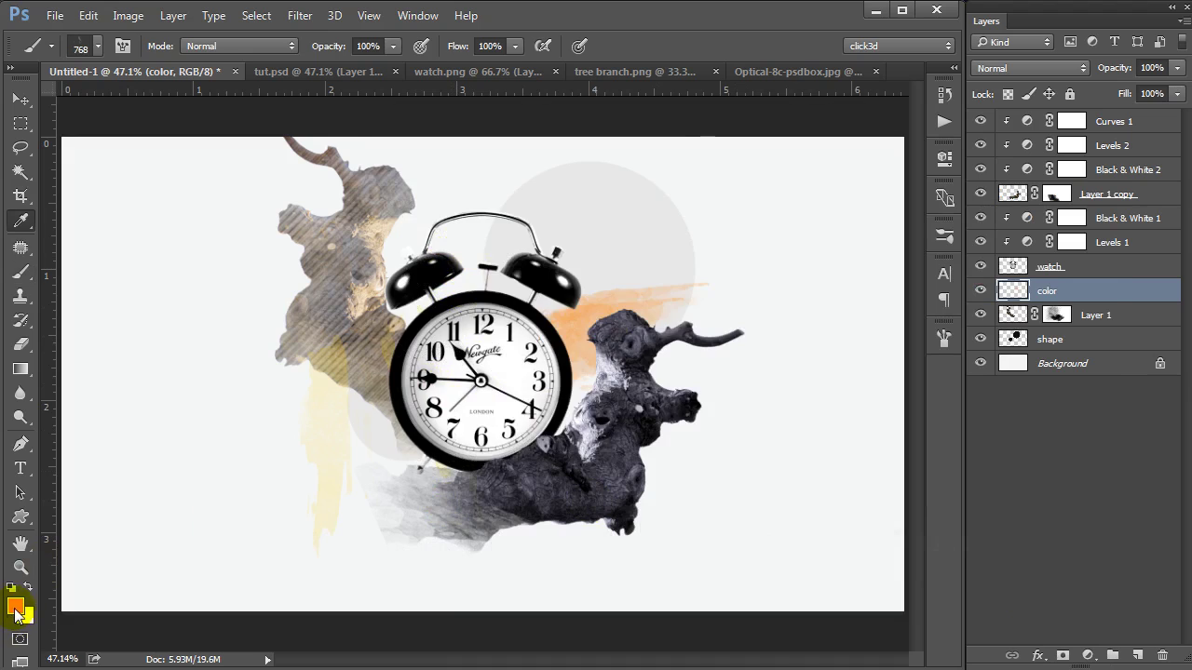
key("i")
left_click(15, 606)
mouse_move(654, 382)
left_mouse_down()
mouse_move(654, 316)
mouse_move(653, 327)
left_mouse_up()
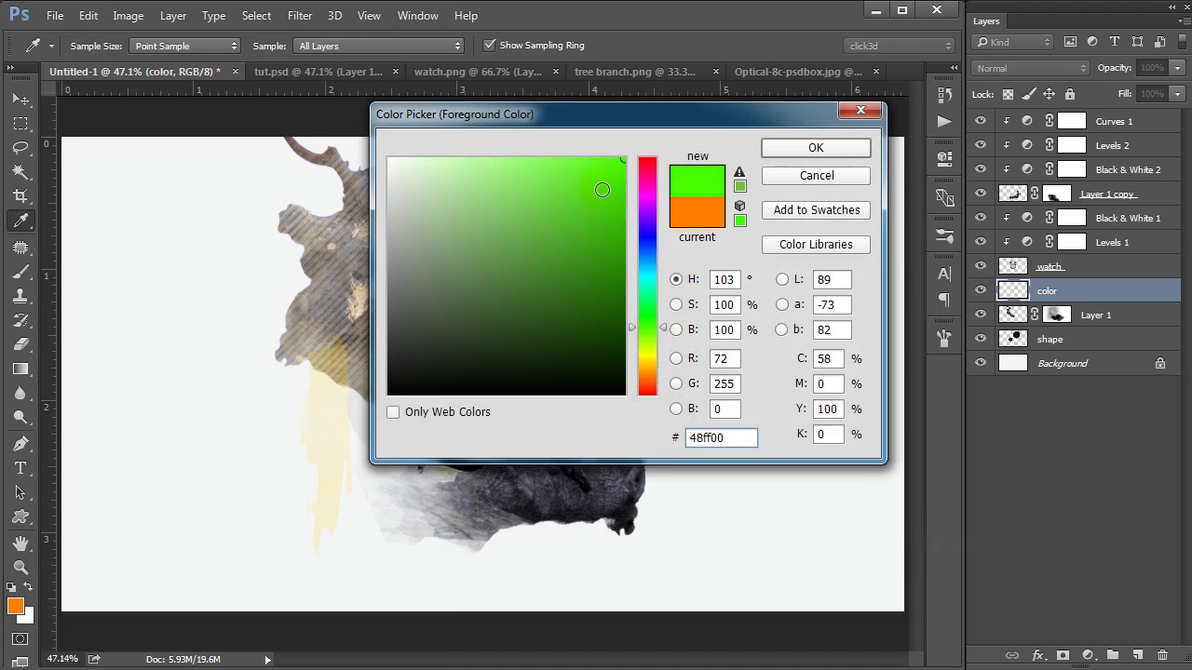
left_click_drag(602, 190, 576, 208)
left_click(823, 146)
Paint faint green strokes below the branch and behind the clock bells
key("b")
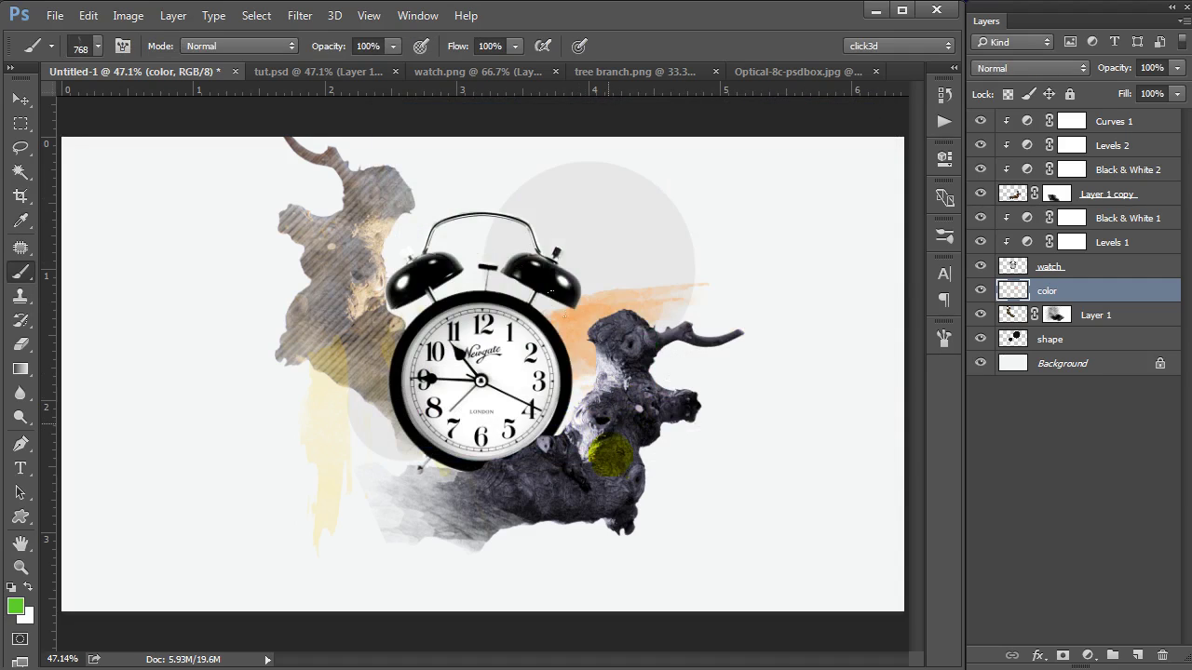
left_click_drag(547, 446, 522, 430)
left_click_drag(549, 387, 521, 414)
key("ctrl+z")
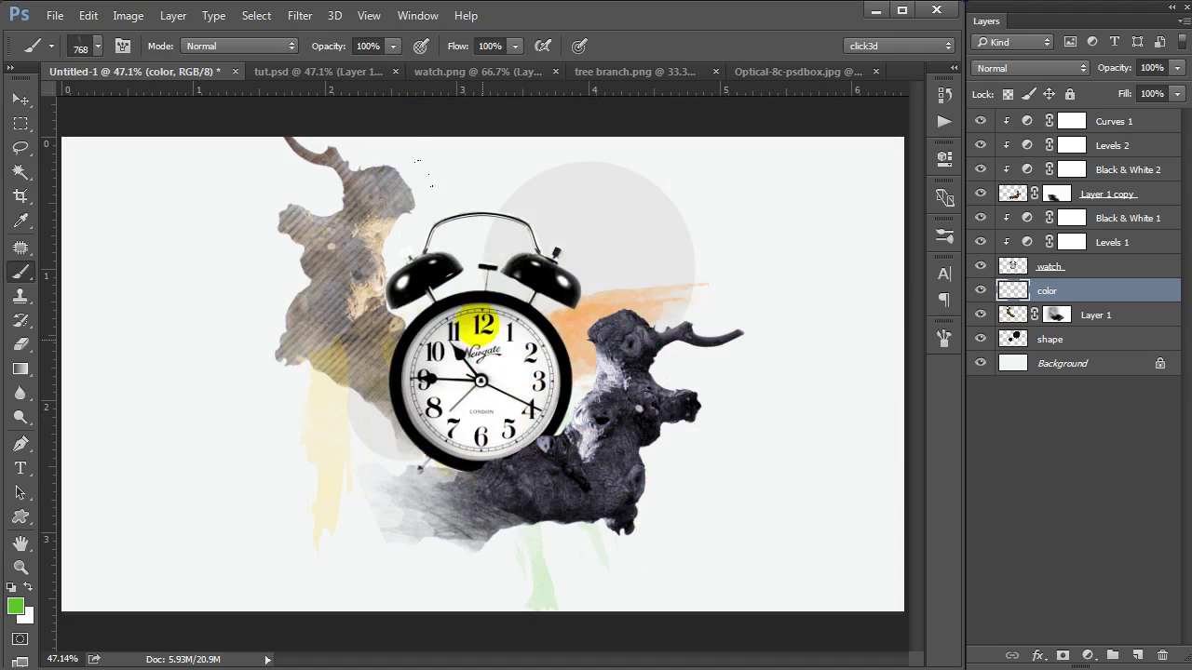
key("ctrl+z")
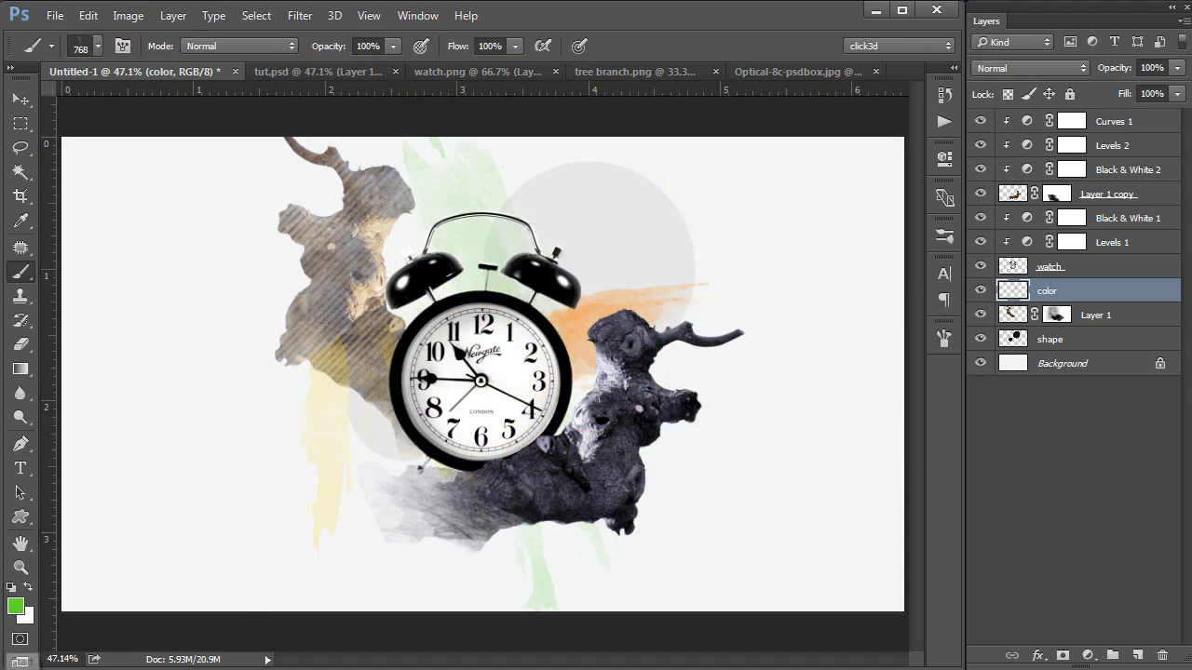
left_click(16, 608)
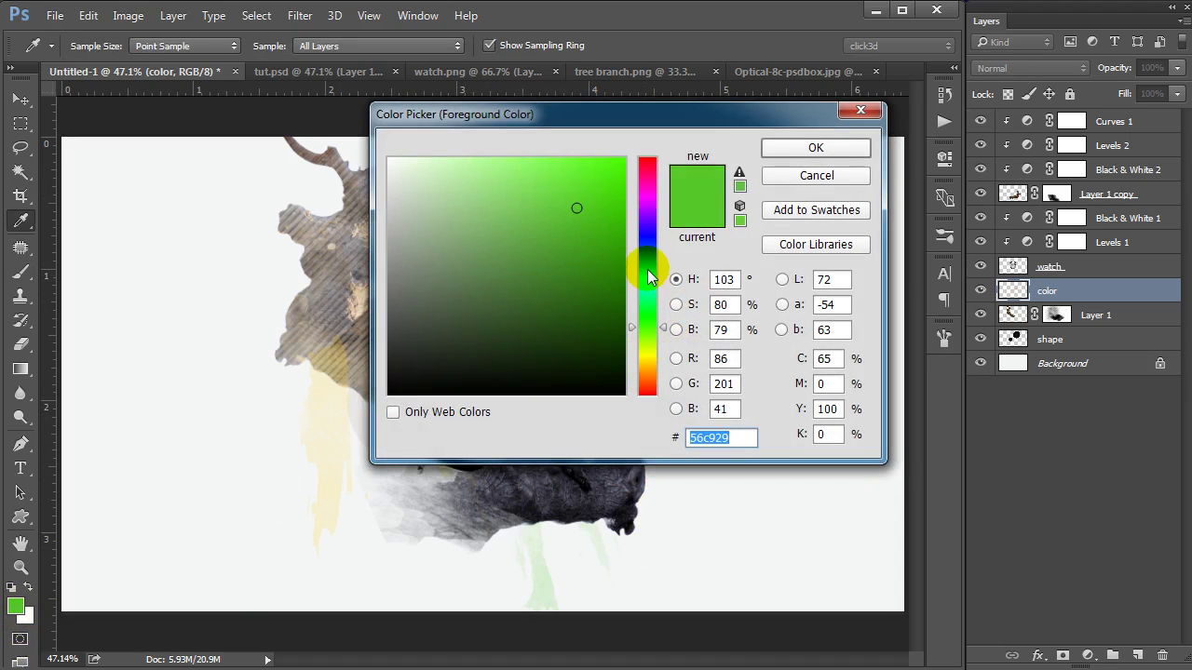
Dab bright cyan beside the clock's lower left with watercolour brush 478
left_click_drag(649, 286, 649, 271)
left_click_drag(590, 178, 617, 180)
left_click(773, 149)
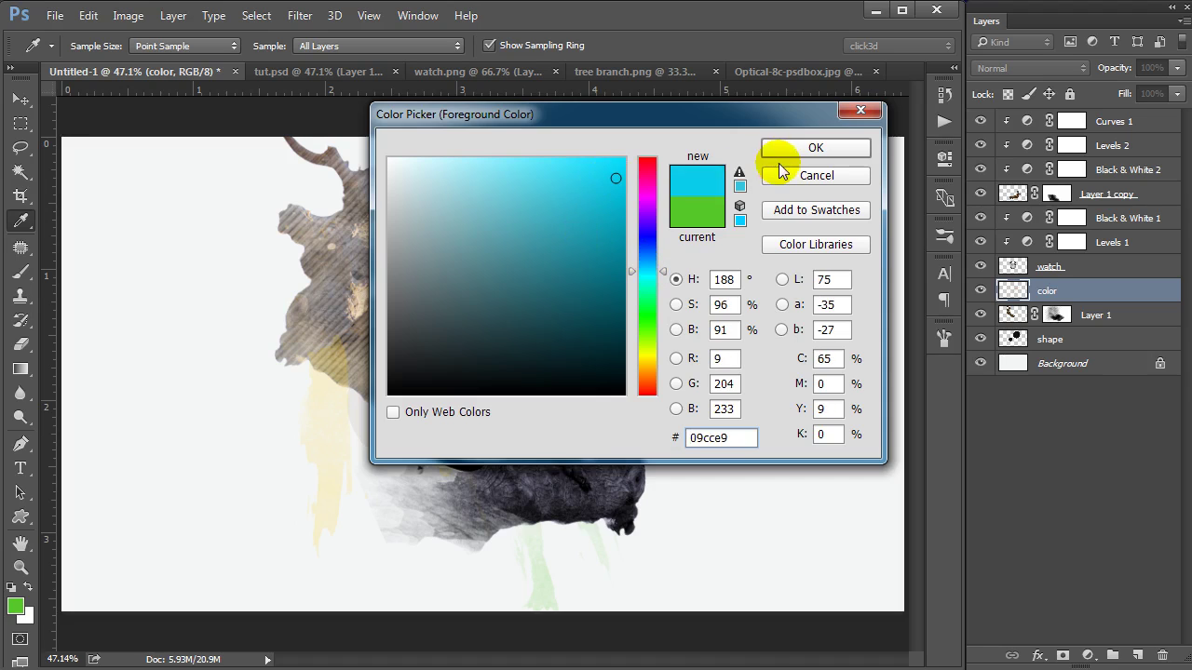
right_click(518, 344)
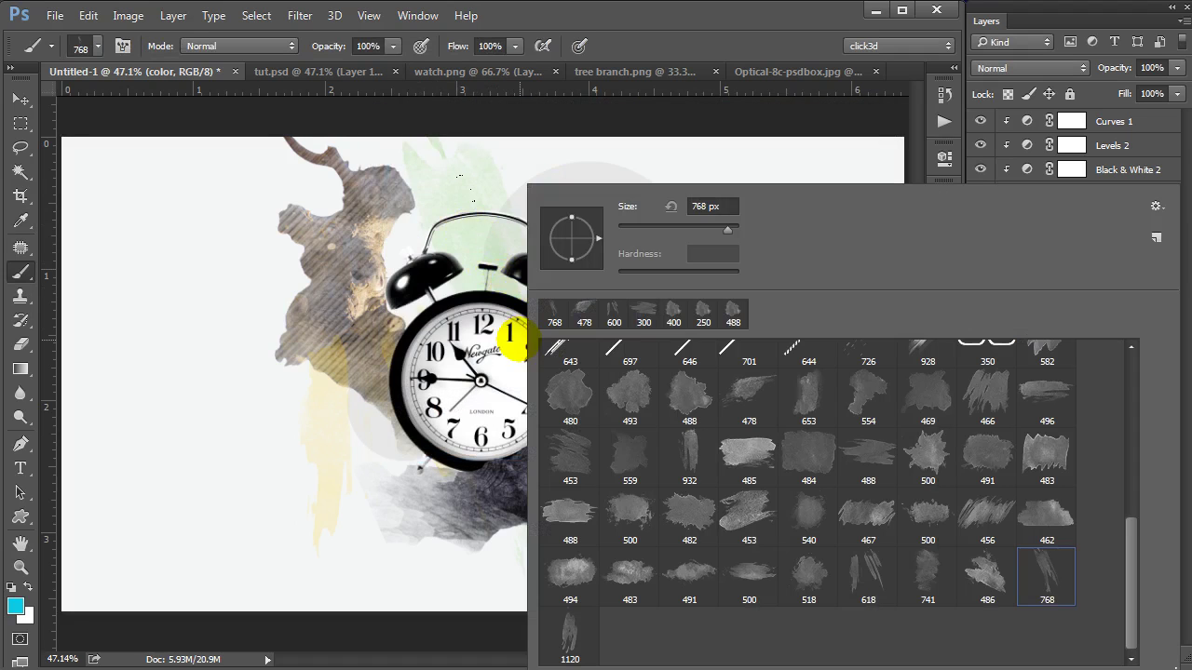
double_click(750, 443)
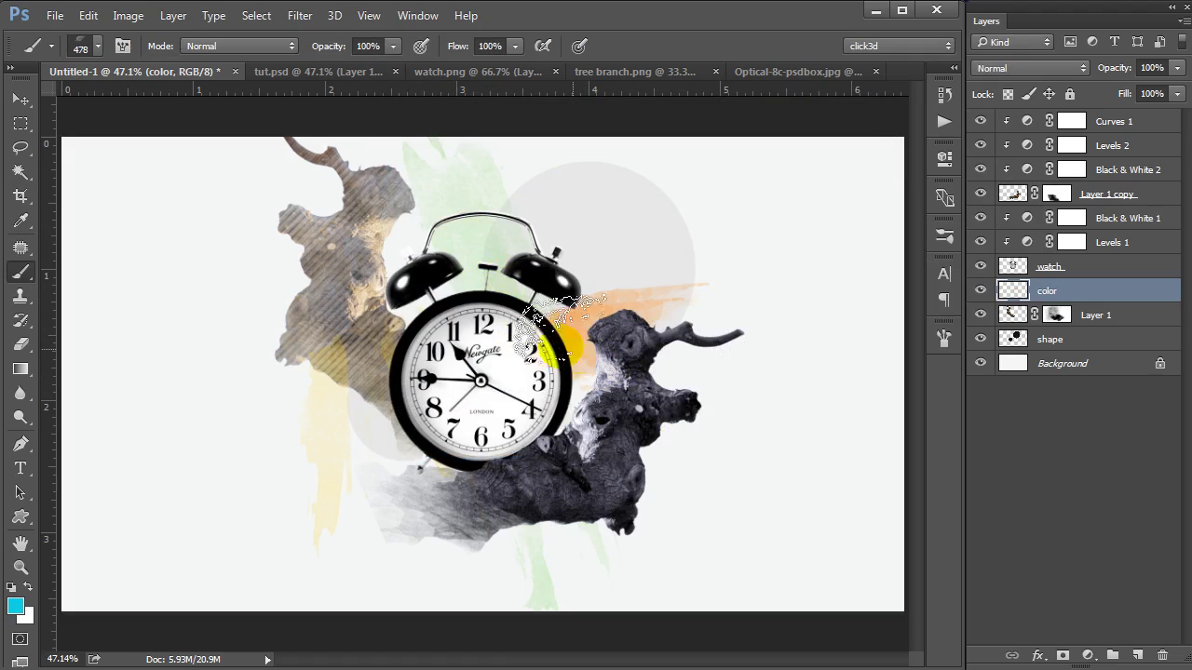
left_click(398, 452)
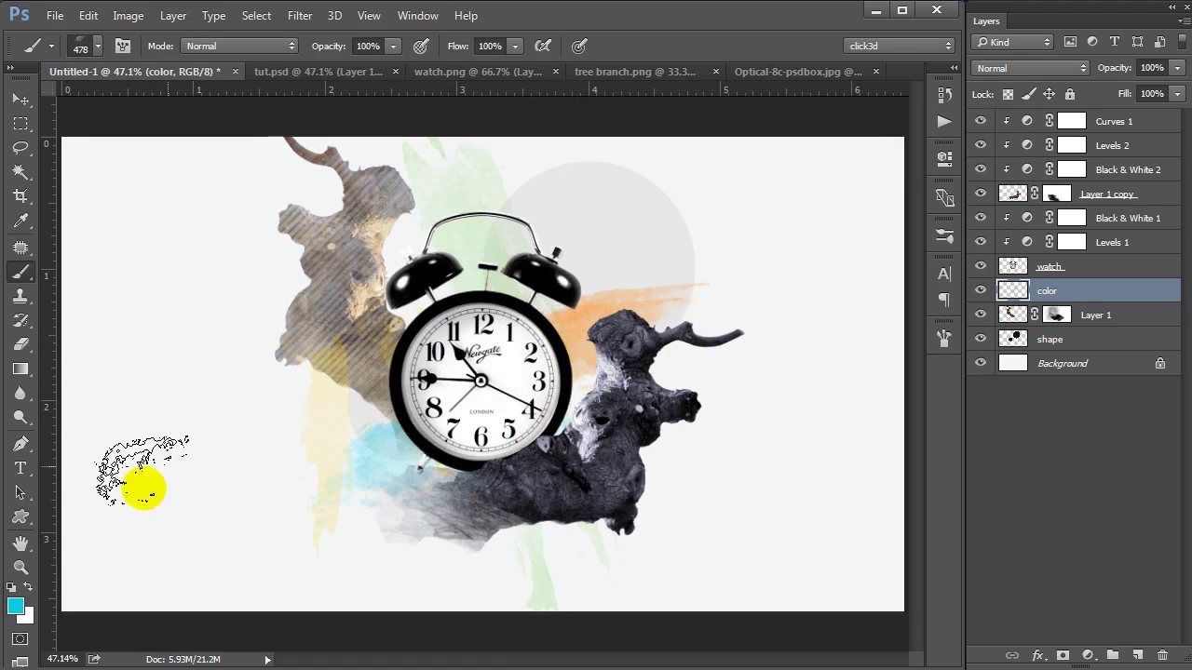
Paint a blue watercolour streak behind the clock
left_click(17, 609)
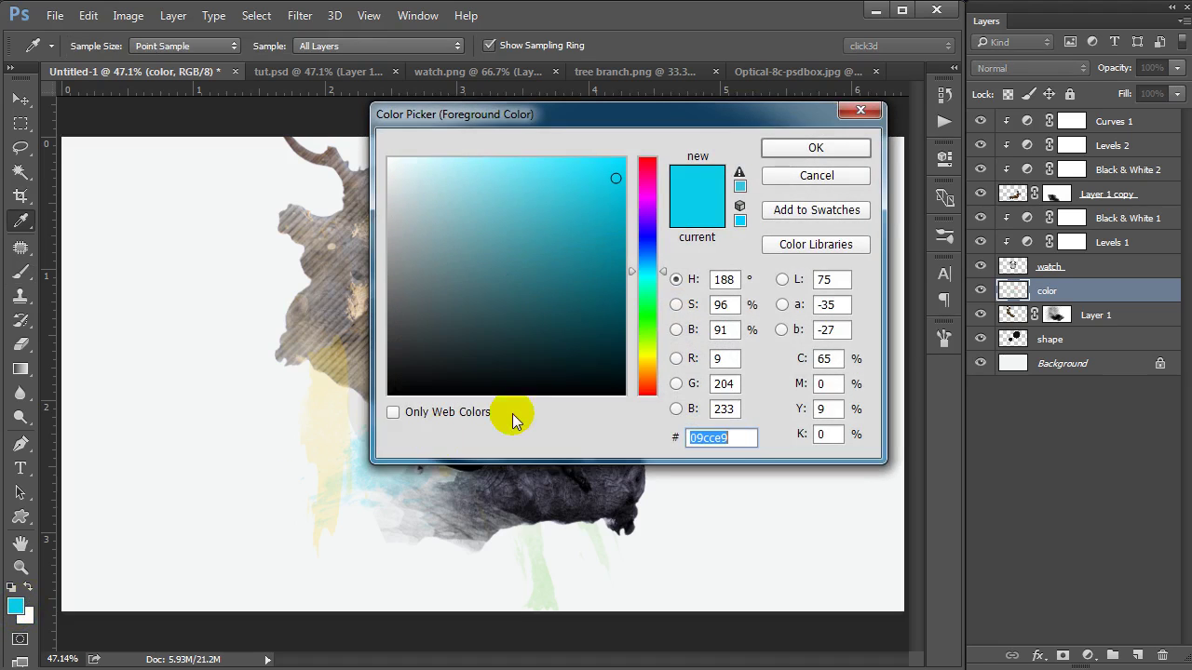
left_click_drag(642, 259, 642, 245)
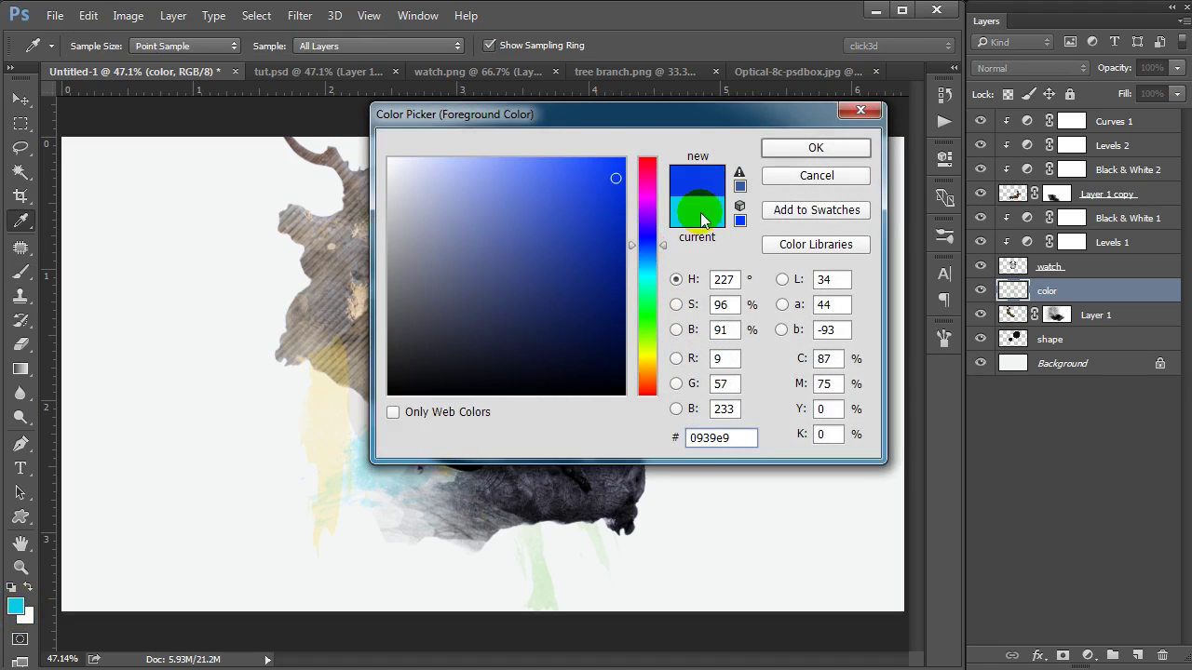
left_click(786, 147)
left_click_drag(540, 286, 623, 346)
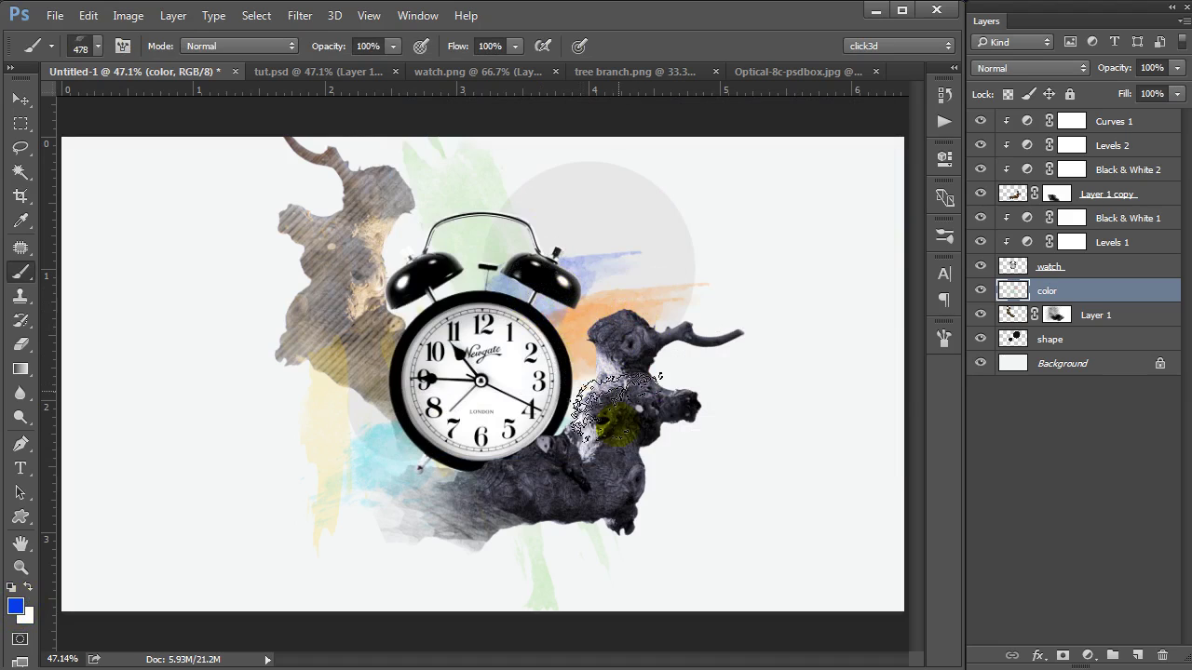
Stamp a large pale blue watercolour splash to the right of the branch
right_click(636, 387)
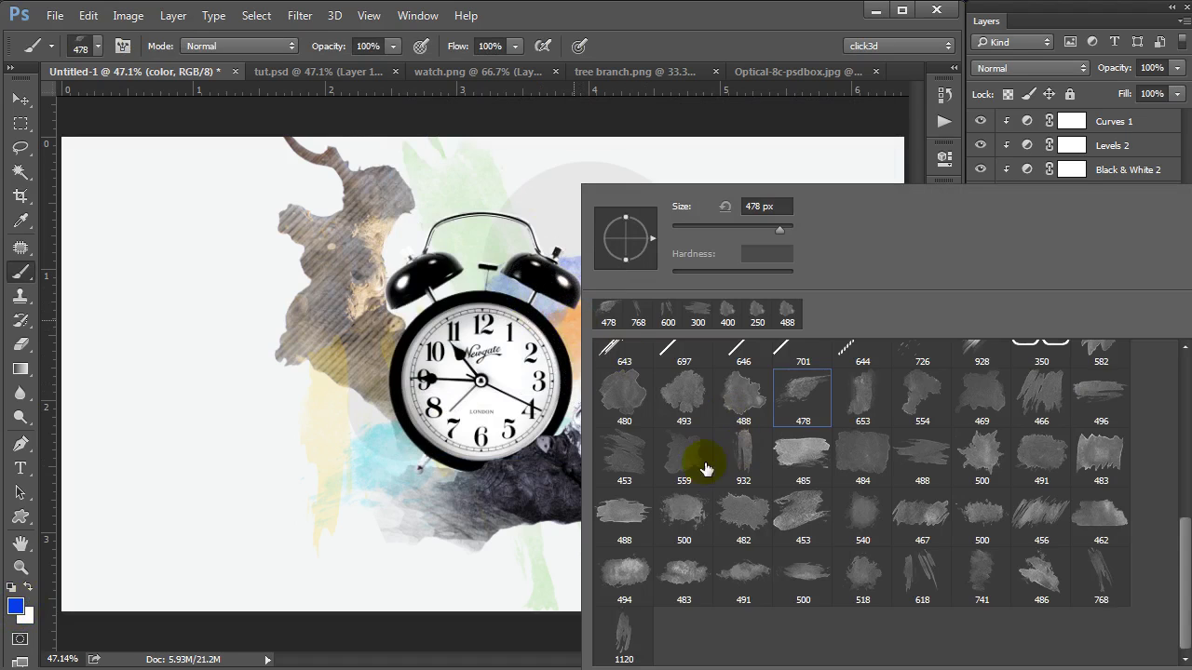
double_click(674, 462)
left_click(680, 410)
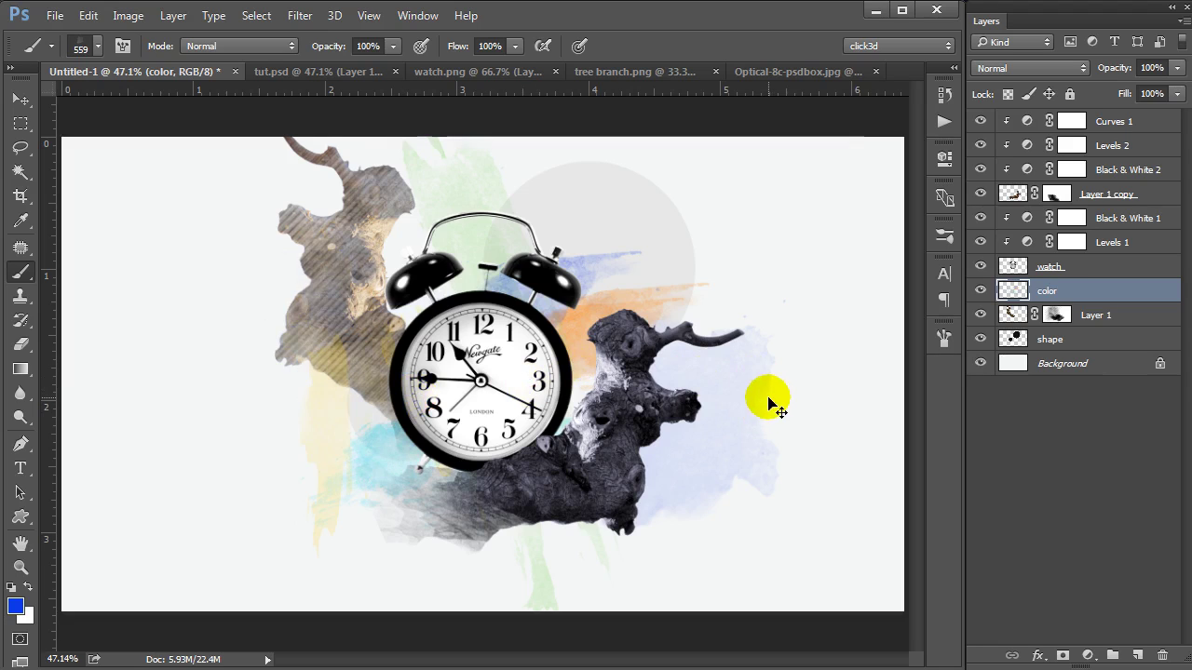
key("v")
key("ctrl+0")
scroll(661, 291, "up", 1)
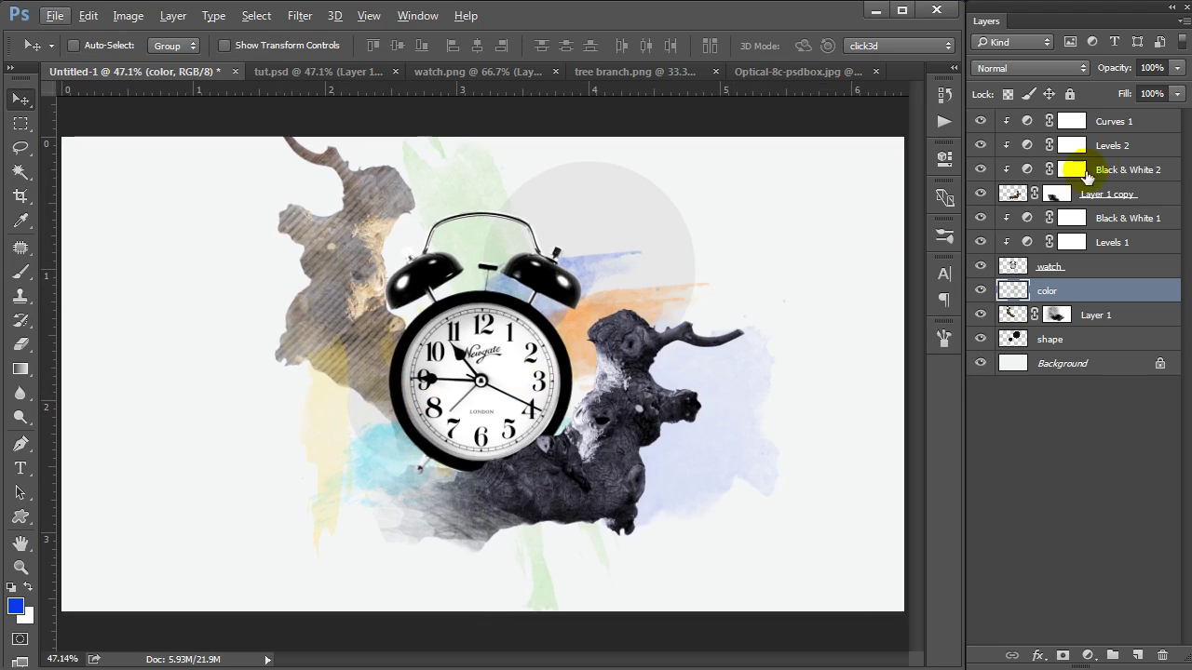
left_click(1123, 127)
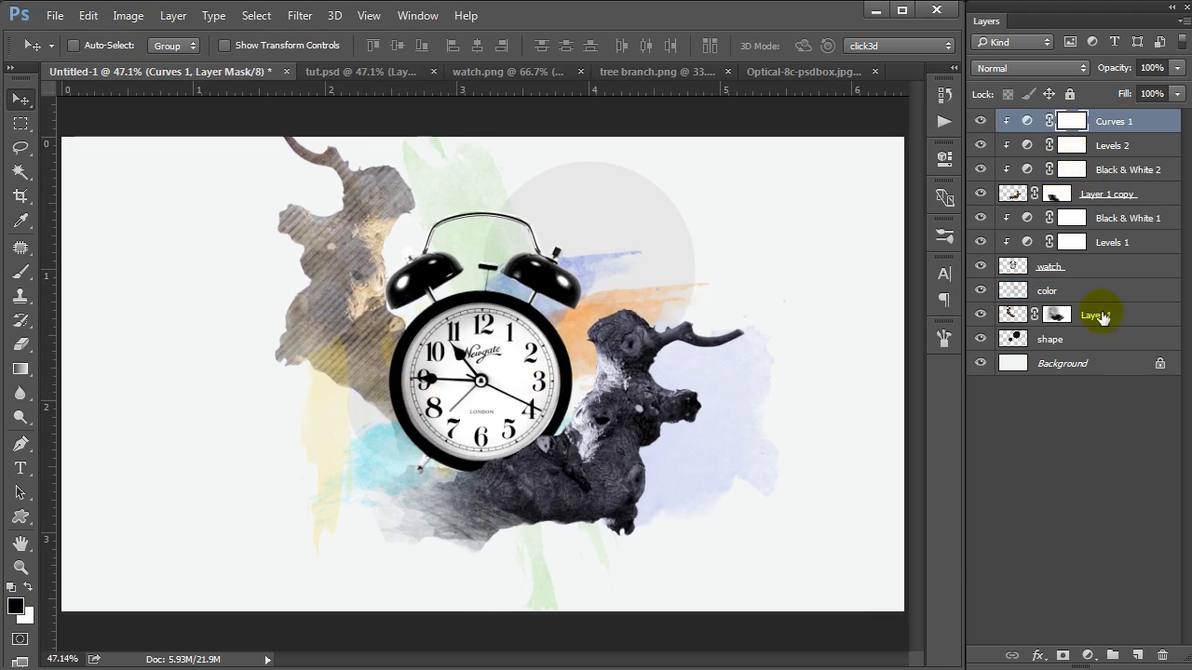
On a new top layer, draw two dark Ring custom shapes on the branch
left_click(1137, 655)
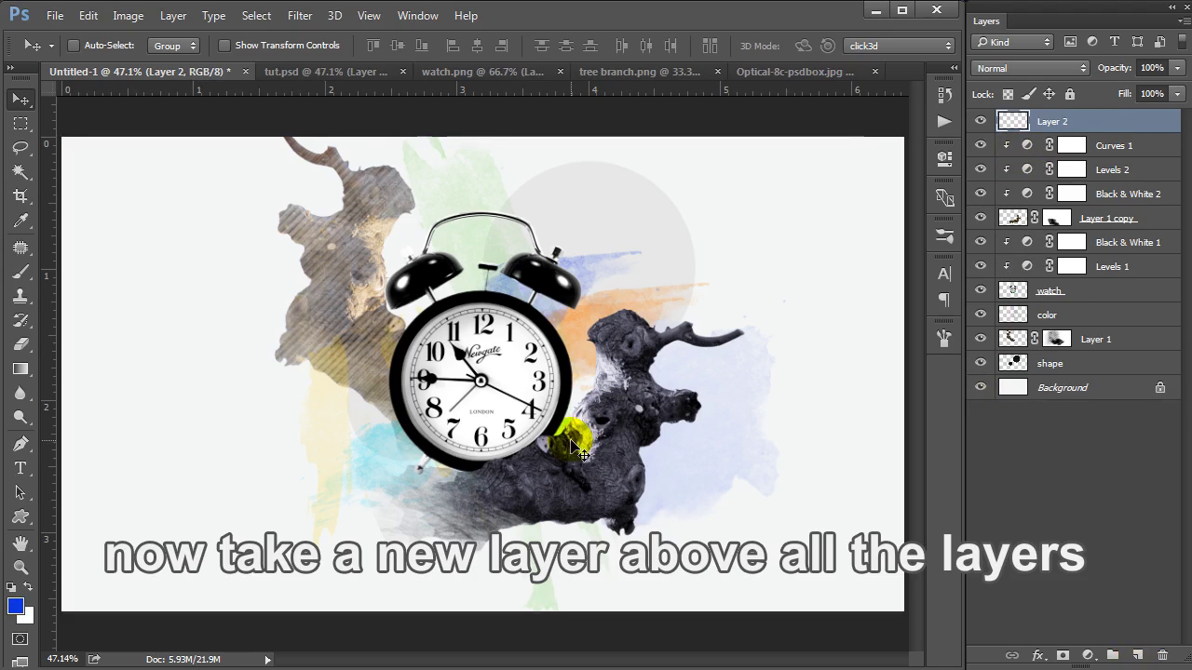
left_click(21, 517)
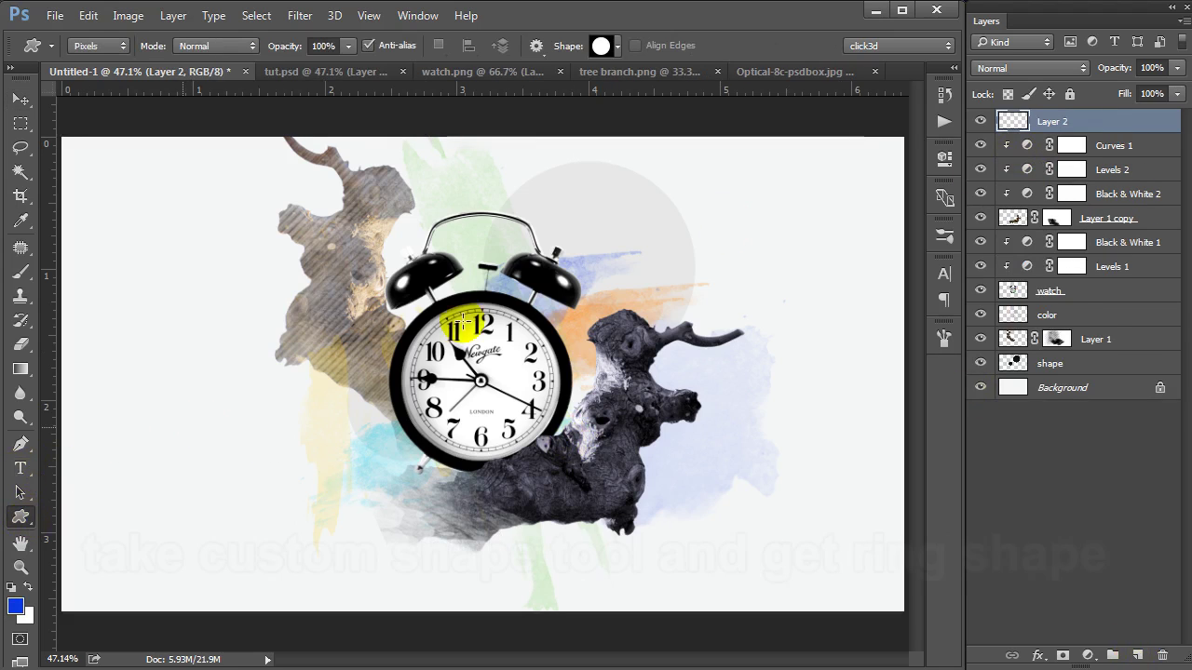
left_click(620, 46)
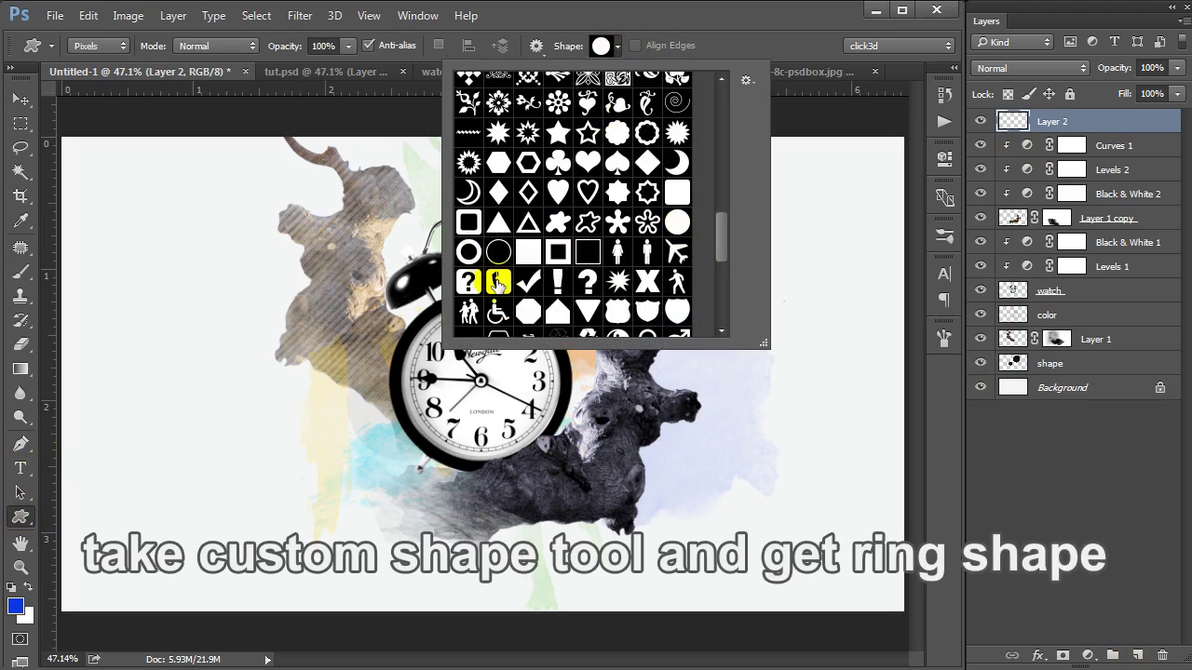
double_click(470, 253)
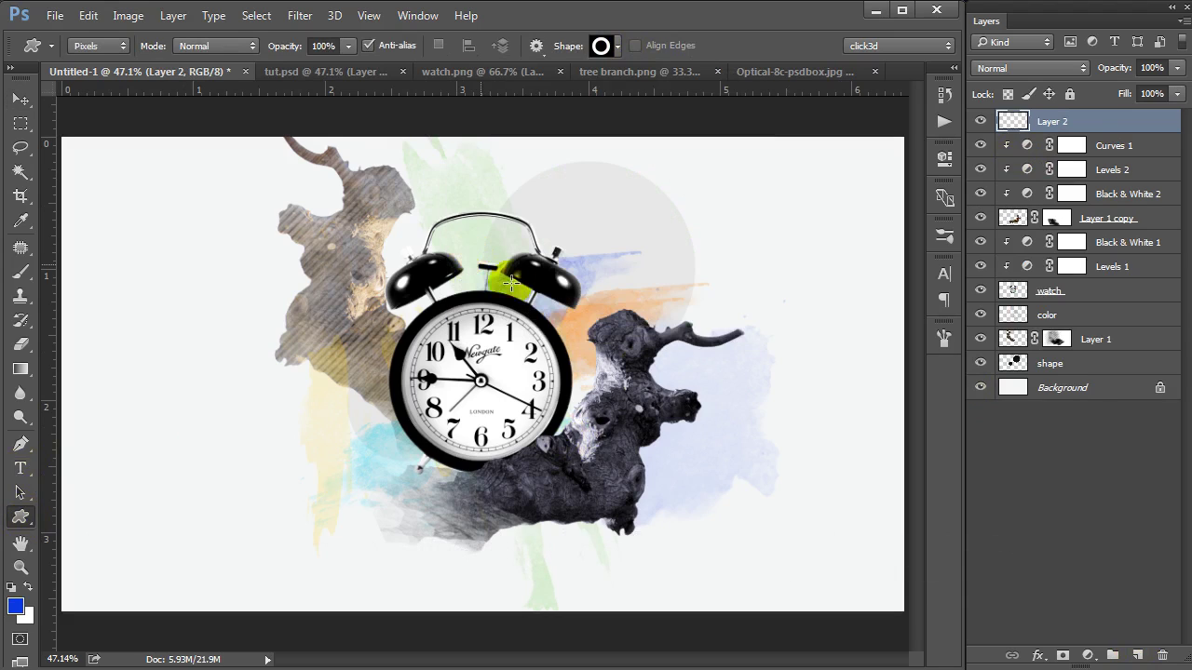
left_click_drag(723, 414, 680, 366)
mouse_move(697, 433)
left_mouse_down()
mouse_move(709, 448)
mouse_move(732, 424)
left_mouse_up()
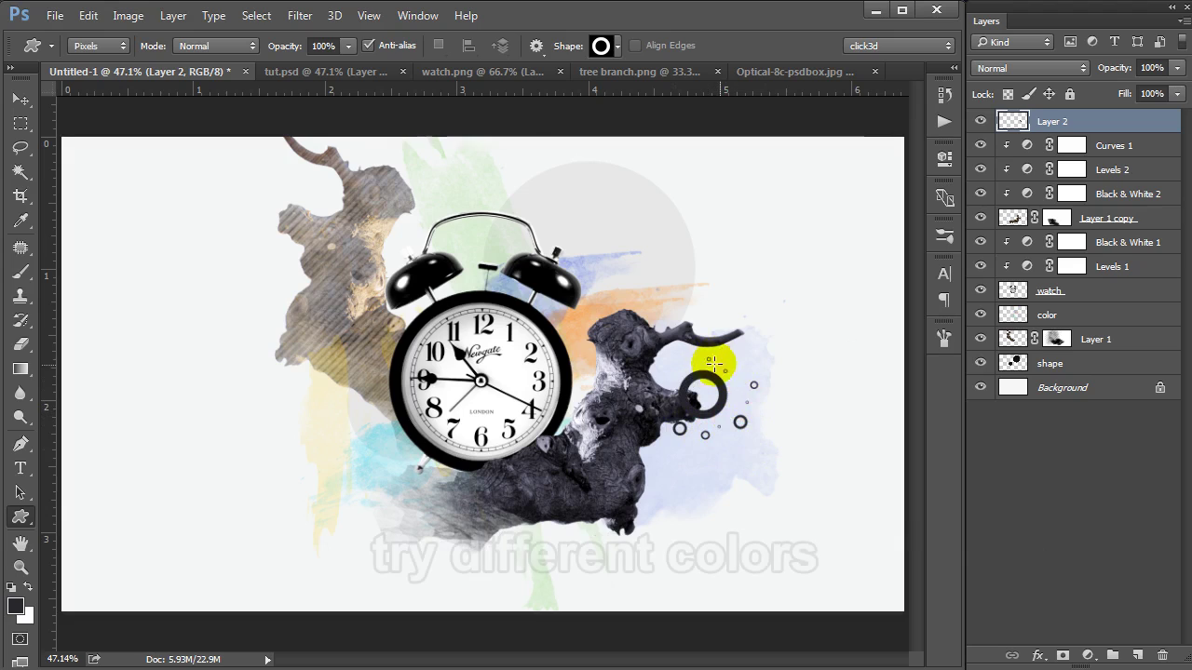
Add peach, lavender, dark, light and orange rings around the branch using sampled colours
right_click(580, 323, "alt+shift")
left_click_drag(656, 431, 669, 443)
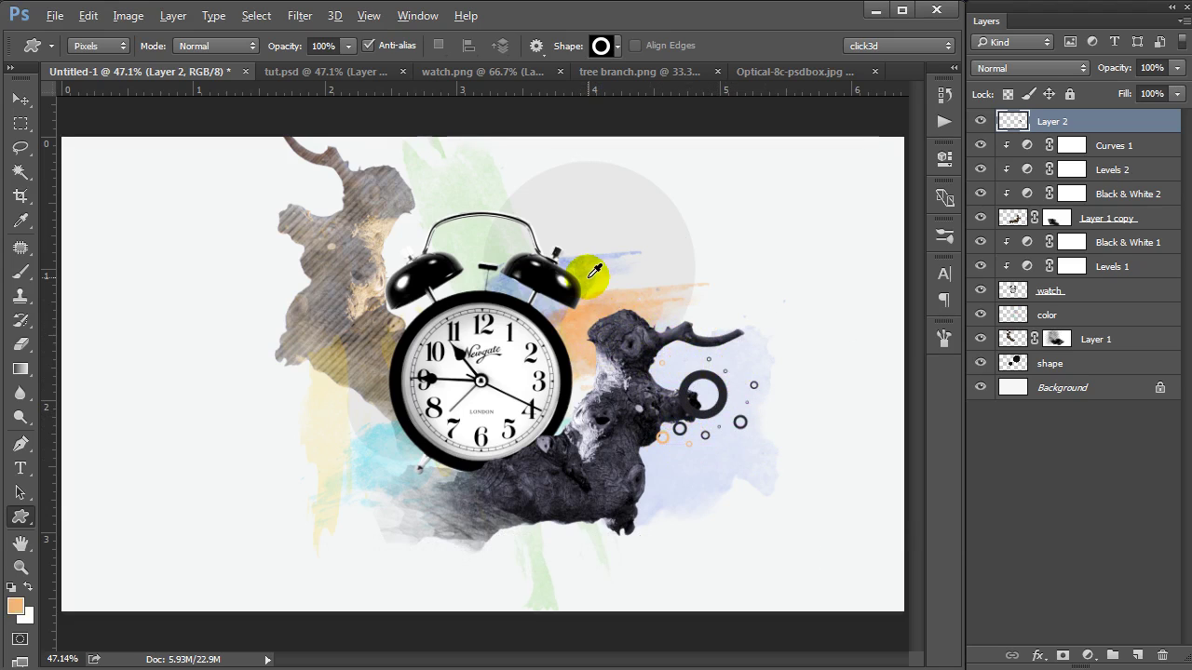
left_click(744, 361, "alt")
mouse_move(744, 314)
left_mouse_down()
mouse_move(778, 346)
mouse_move(772, 399)
left_mouse_up()
left_click(725, 381, "alt")
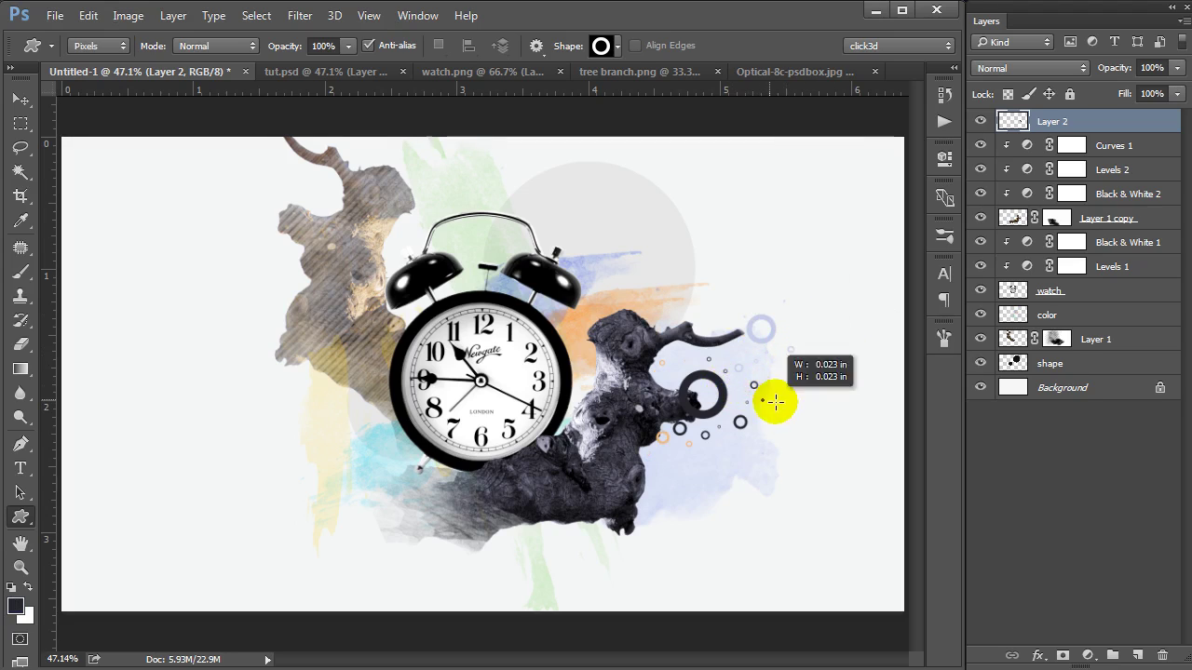
left_click(662, 521, "alt")
mouse_move(633, 502)
left_mouse_down()
mouse_move(641, 485)
mouse_move(670, 486)
left_mouse_up()
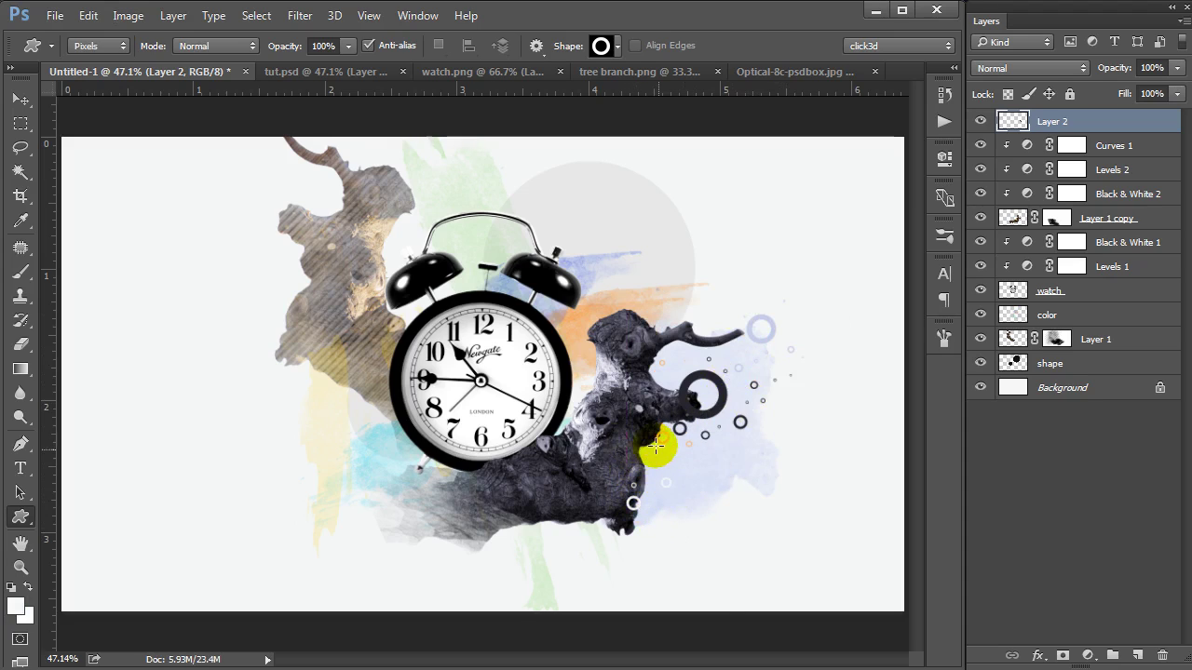
mouse_move(639, 379)
left_mouse_down()
mouse_move(746, 315)
mouse_move(773, 340)
left_mouse_up()
left_click(575, 336)
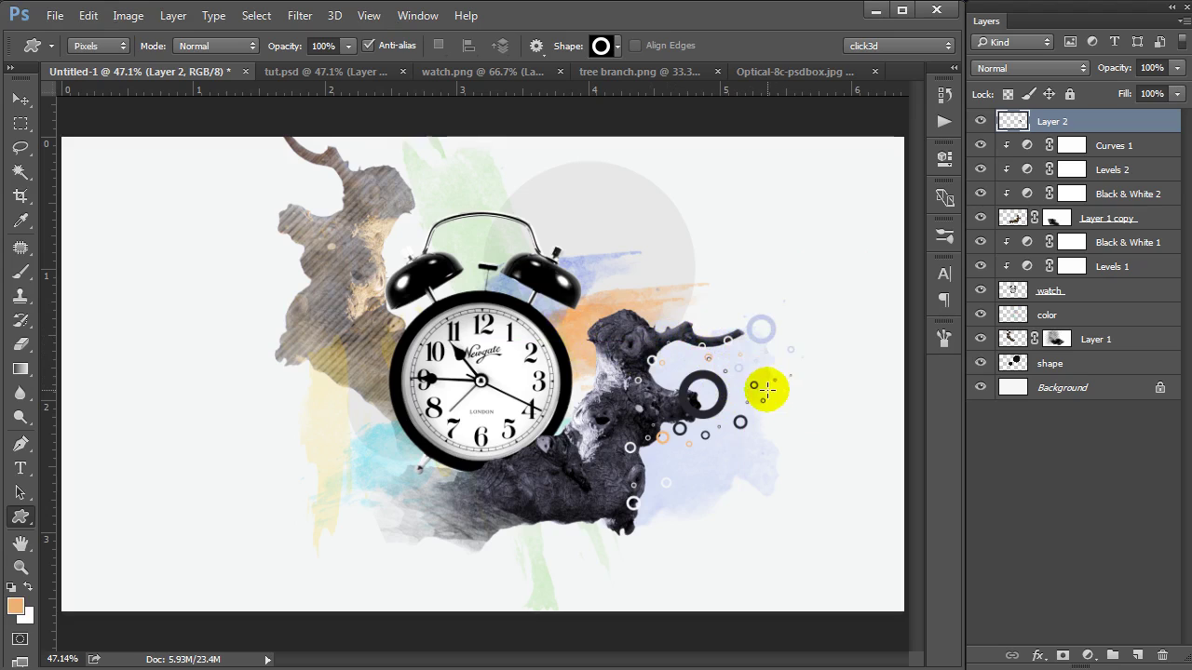
left_click_drag(776, 335, 812, 319)
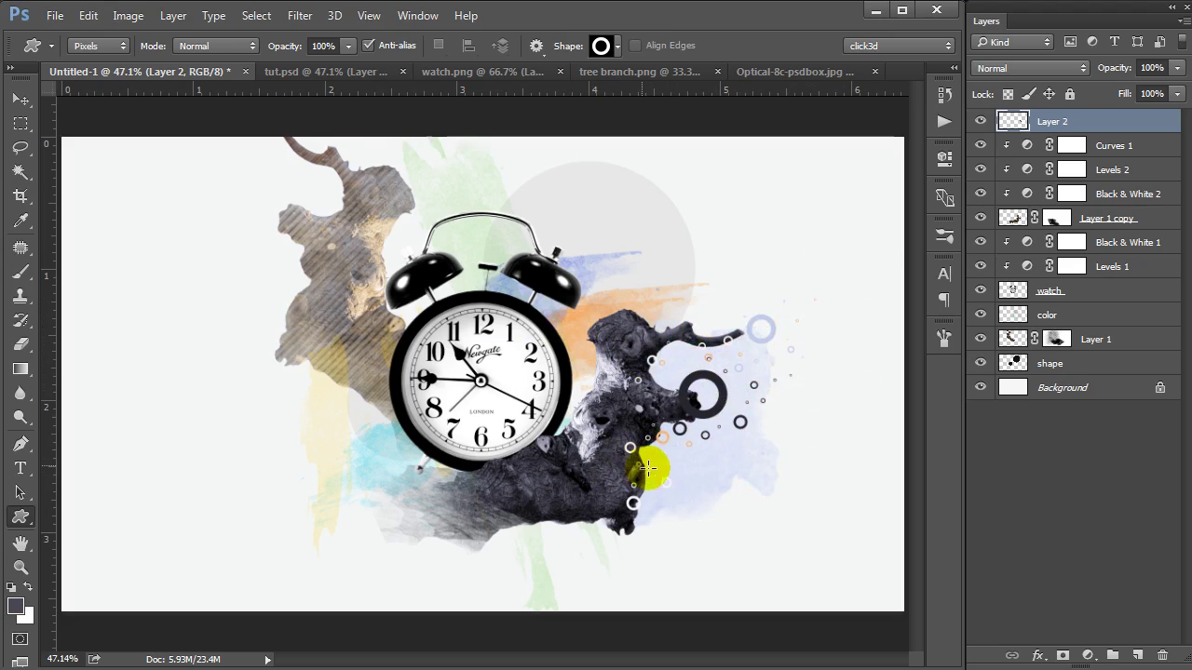
Draw light-blue and grey-brown rings to the left of the clock
left_click(402, 432)
left_click_drag(330, 398, 353, 423)
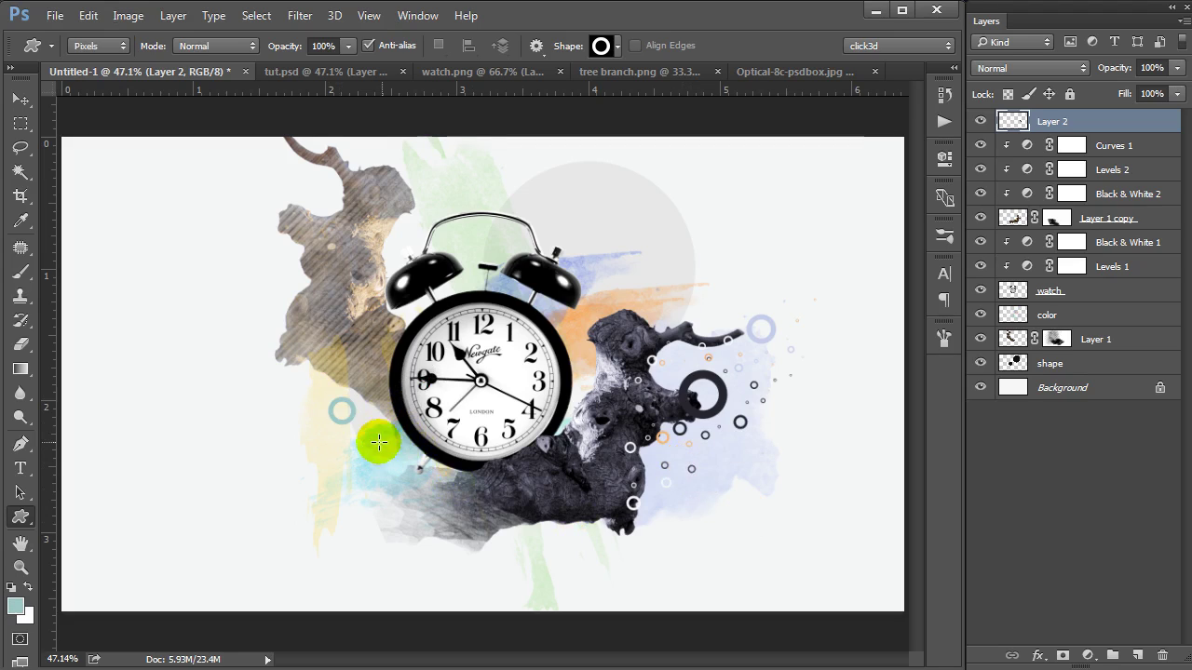
left_click(365, 386)
mouse_move(303, 375)
left_mouse_down()
mouse_move(361, 399)
mouse_move(386, 427)
left_mouse_up()
left_click_drag(318, 440, 336, 459)
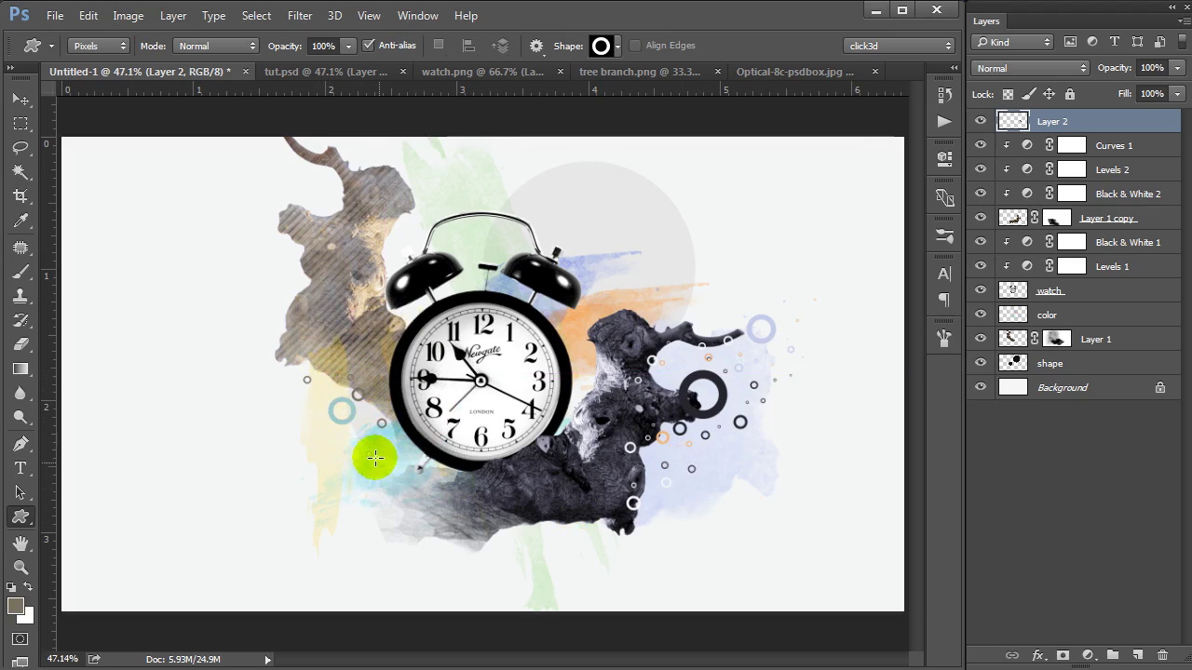
left_click(394, 453)
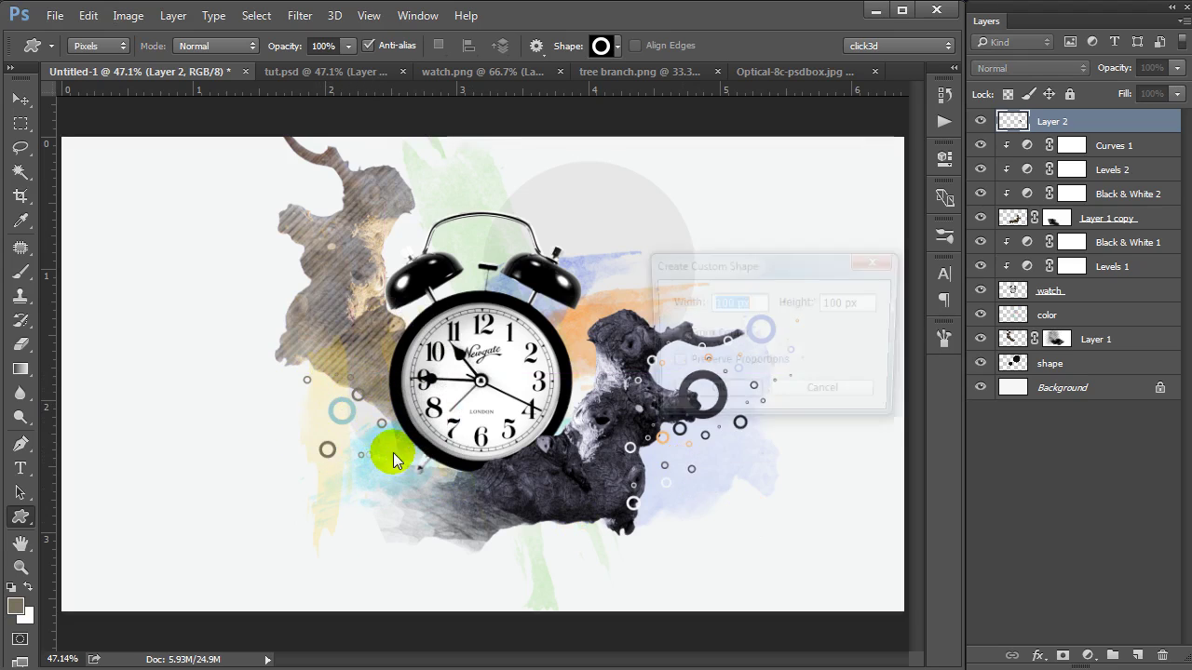
left_click(864, 401)
left_click_drag(353, 435, 364, 445)
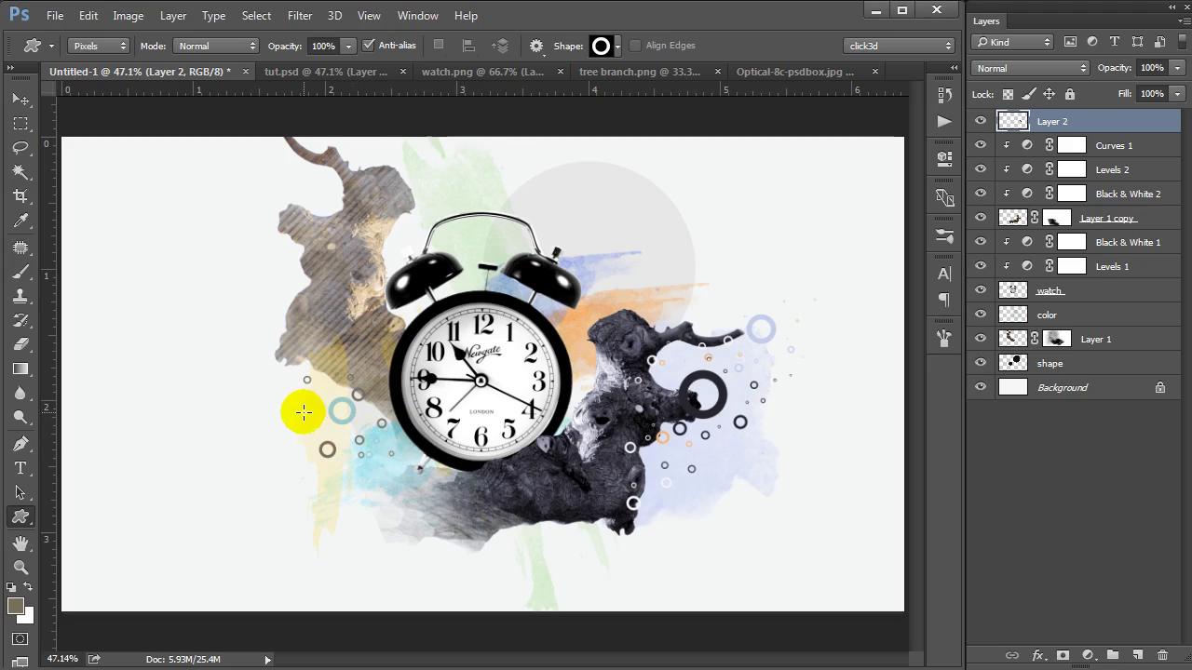
left_click_drag(226, 356, 252, 382)
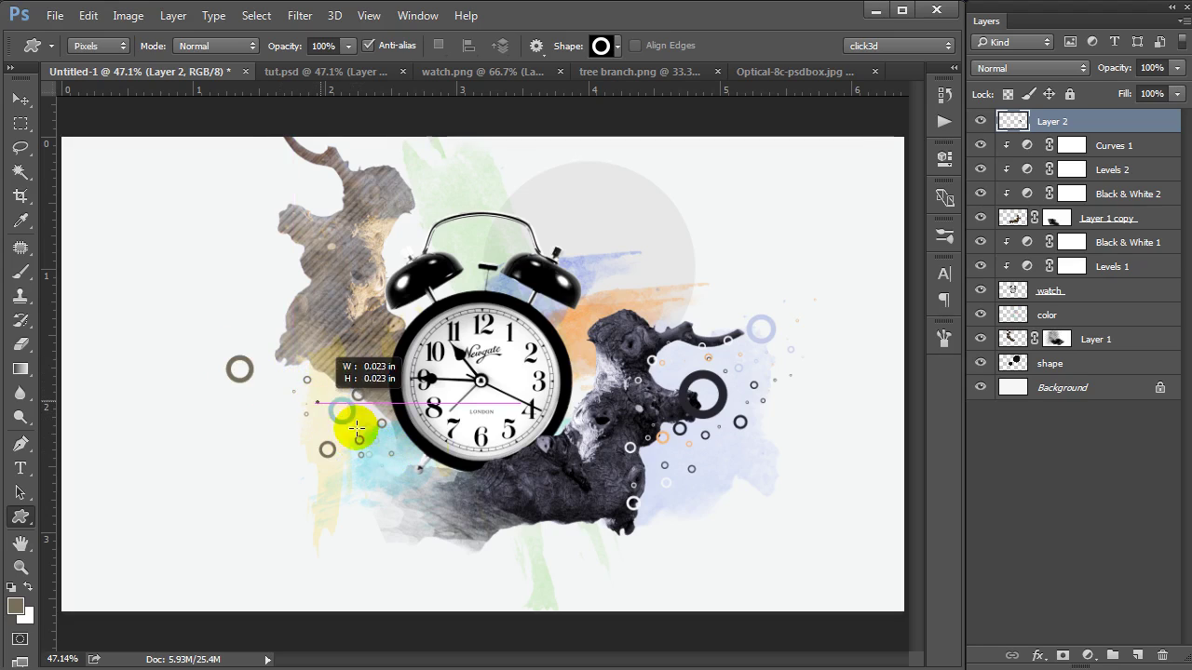
Scatter small and tiny dark grey rings across the far left of the image
left_click(551, 500, "alt")
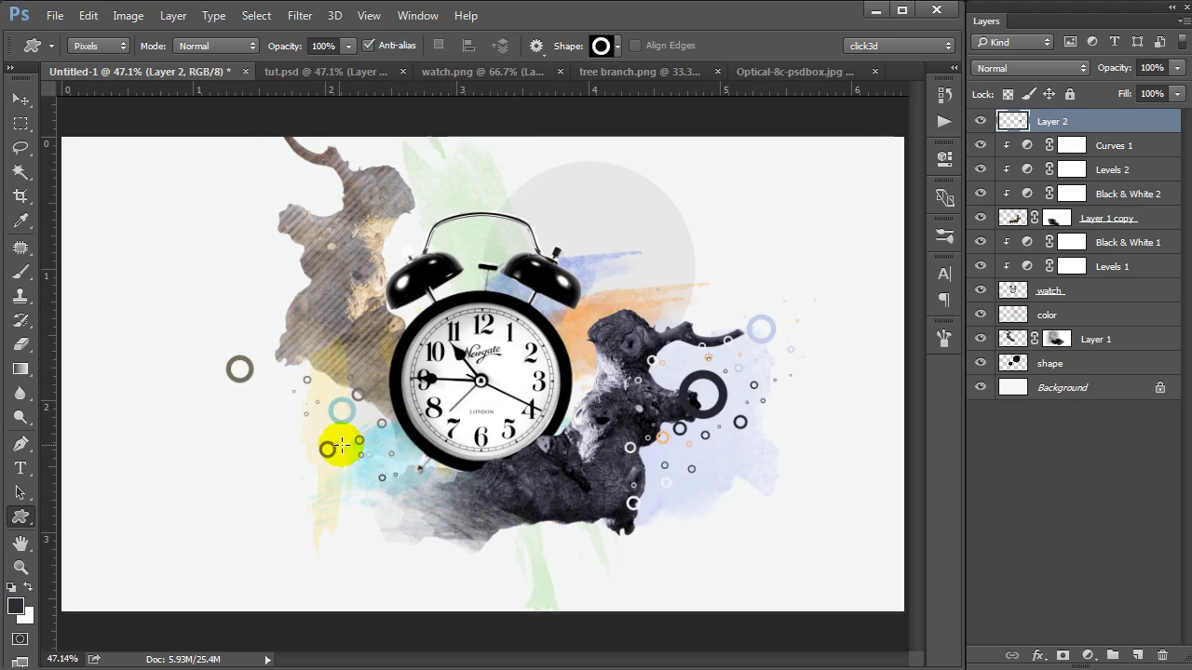
left_click_drag(285, 404, 305, 422)
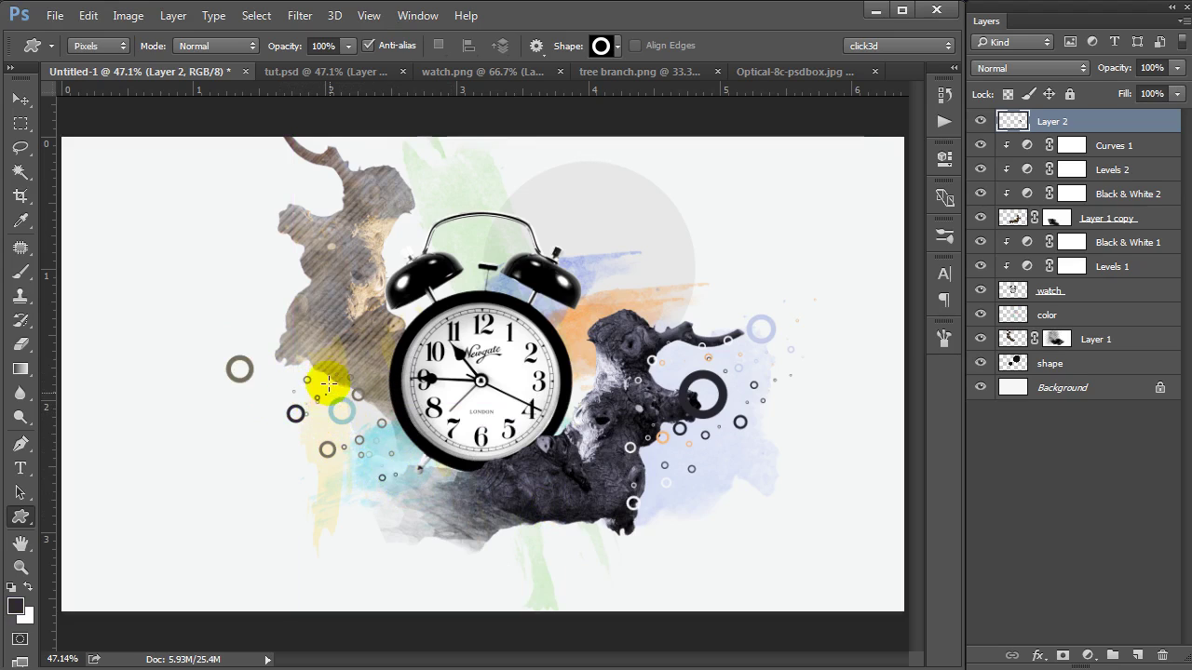
left_click_drag(256, 383, 273, 399)
left_click_drag(284, 336, 288, 340)
left_click_drag(220, 437, 227, 445)
left_click_drag(191, 387, 197, 394)
left_click_drag(284, 456, 293, 463)
left_click_drag(357, 502, 364, 509)
left_click_drag(148, 451, 155, 459)
left_click_drag(204, 504, 212, 511)
left_click_drag(160, 480, 168, 486)
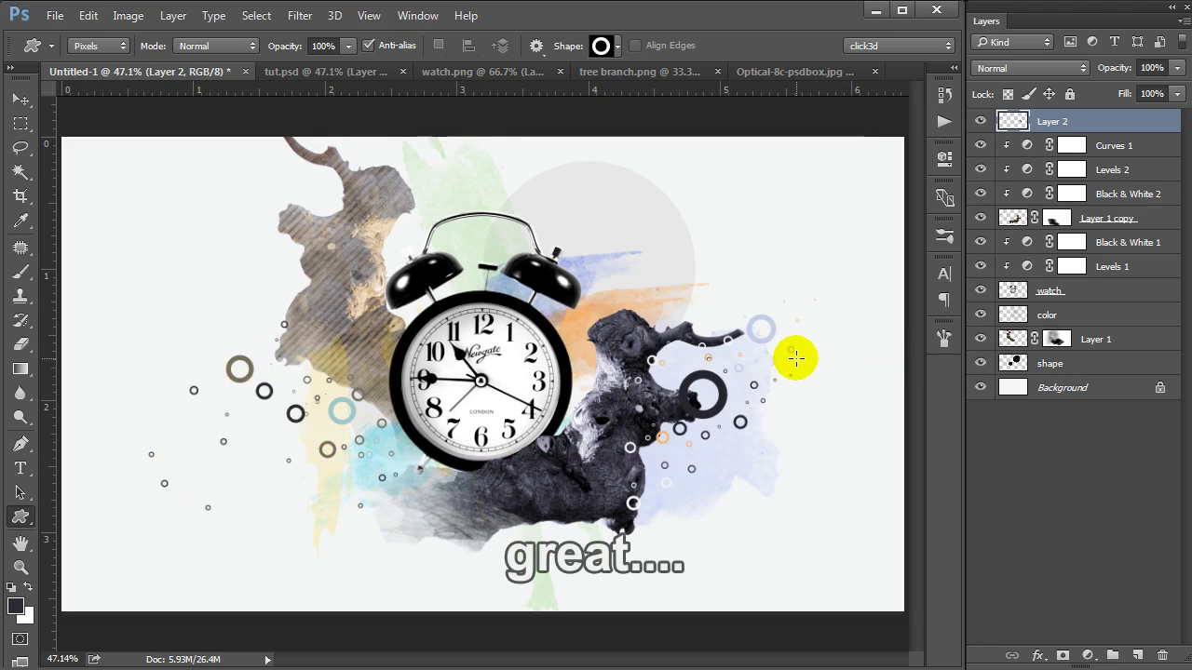
Create a new layer named 'shape' above Layer 1
key("v")
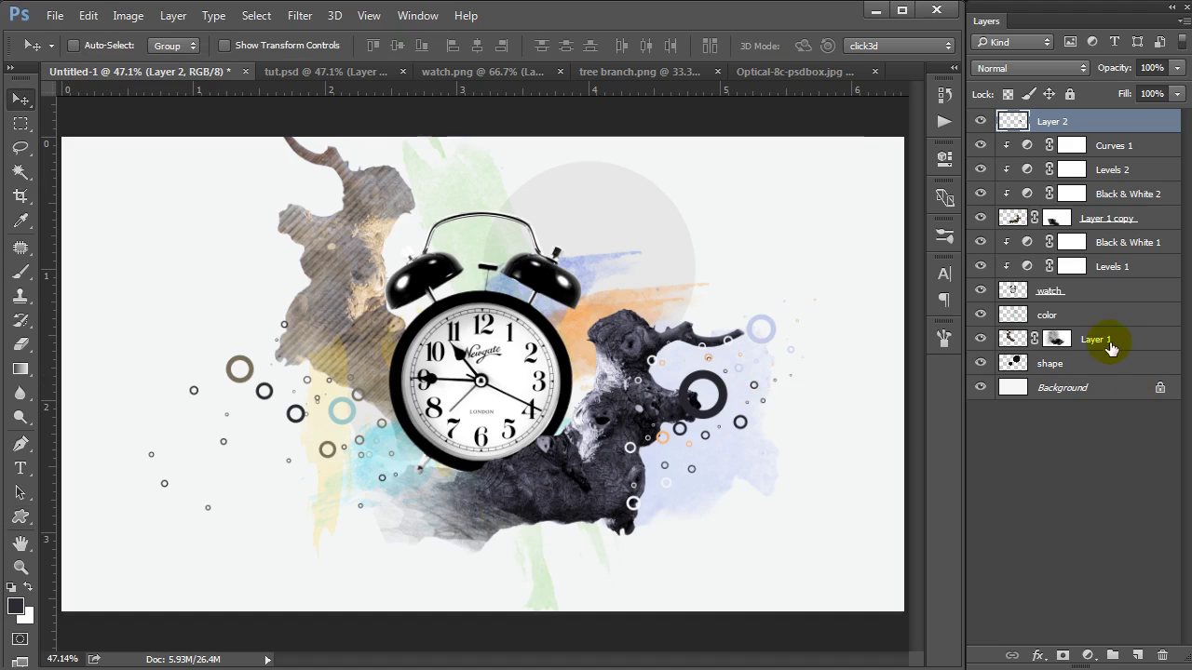
left_click(1116, 342)
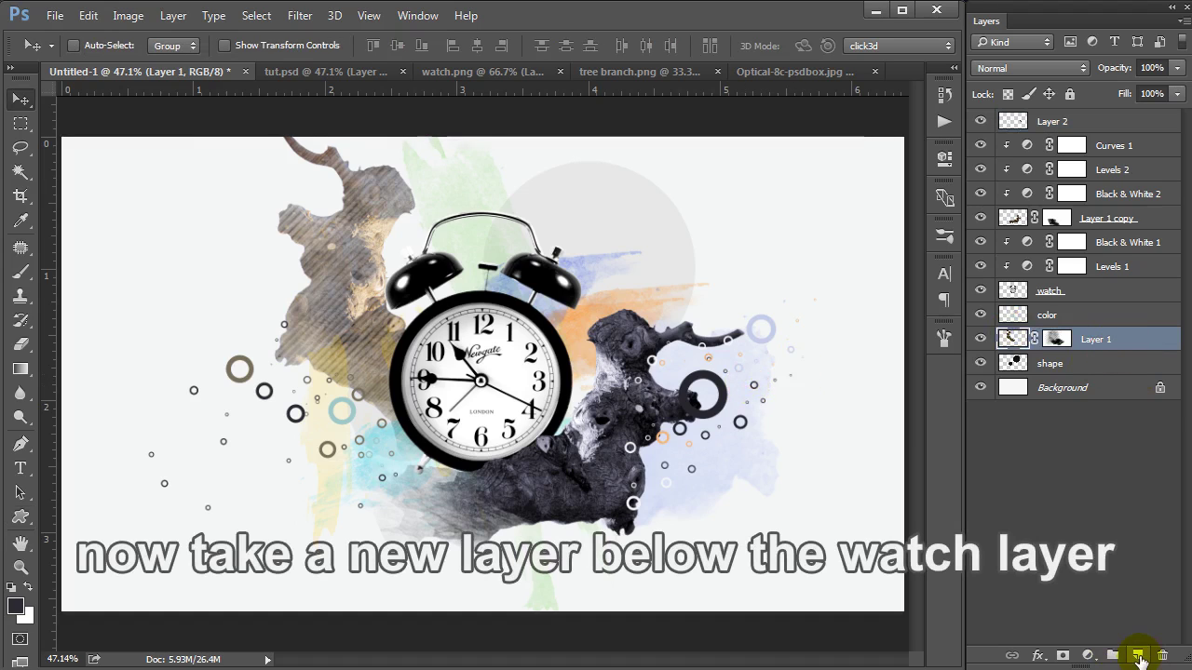
left_click(1137, 656)
type("sha")
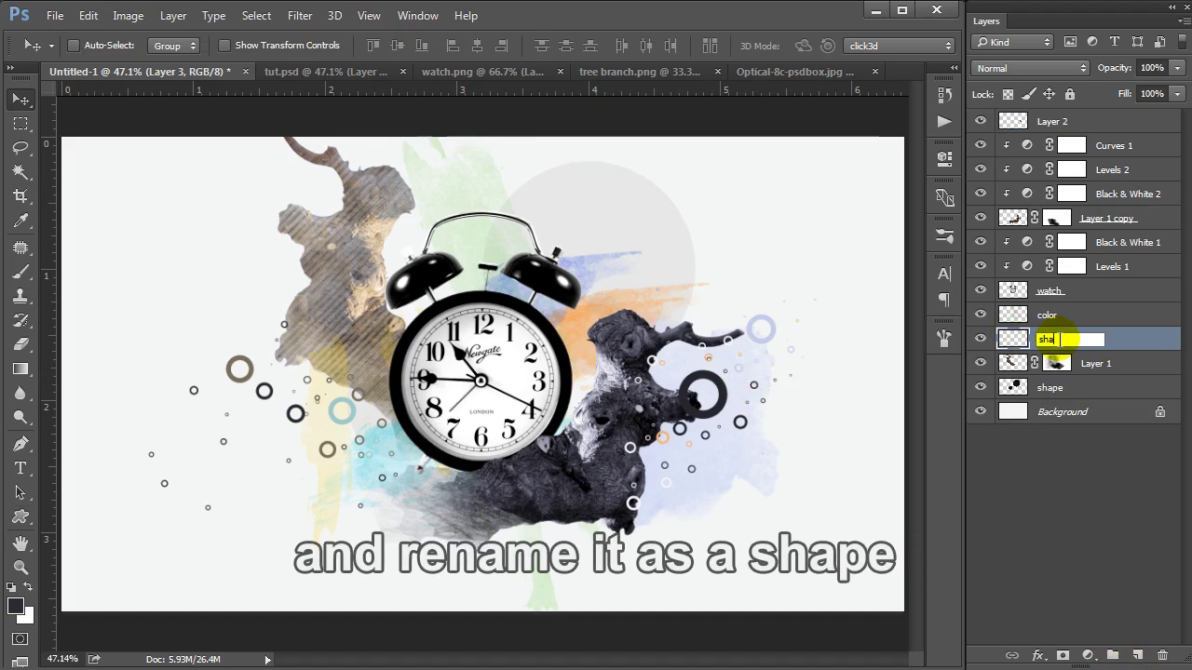
type("pe")
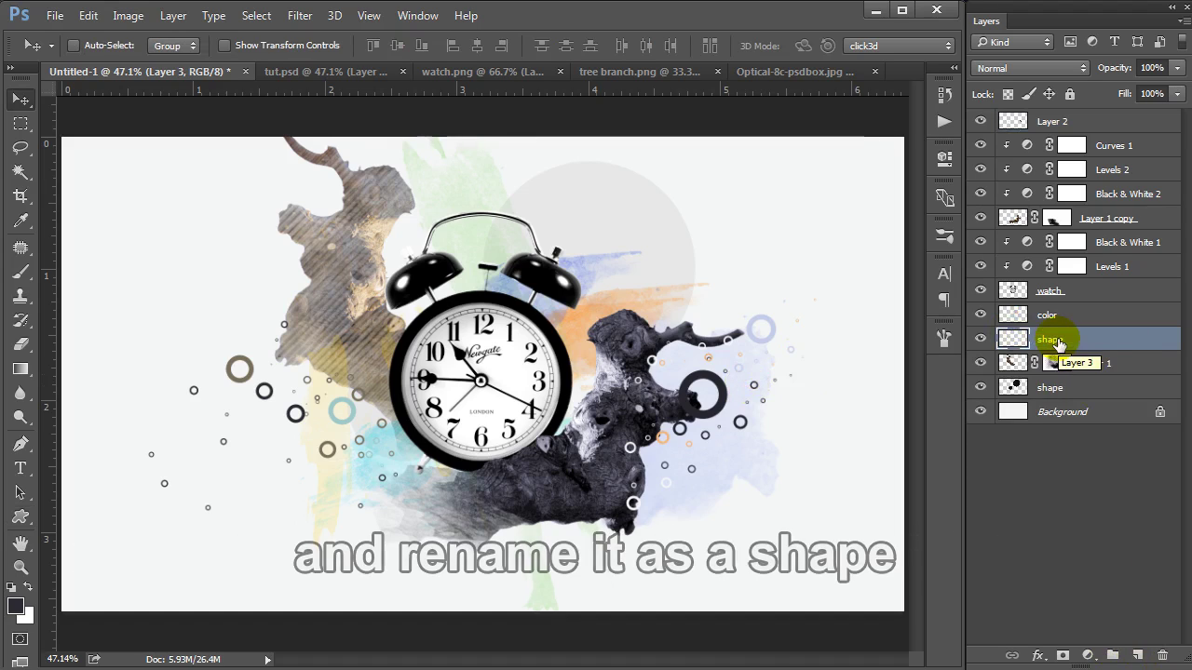
key("Return")
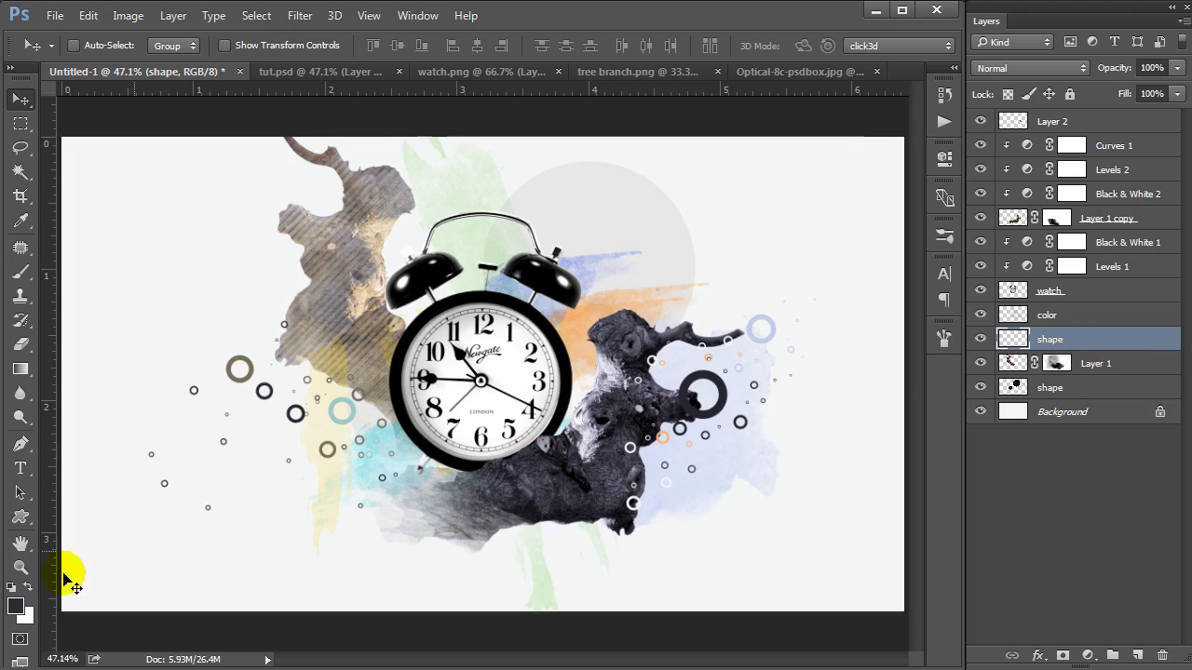
Set the foreground colour to dark grey and choose the diagonal-line brush 542
left_click(15, 606)
left_click(389, 361)
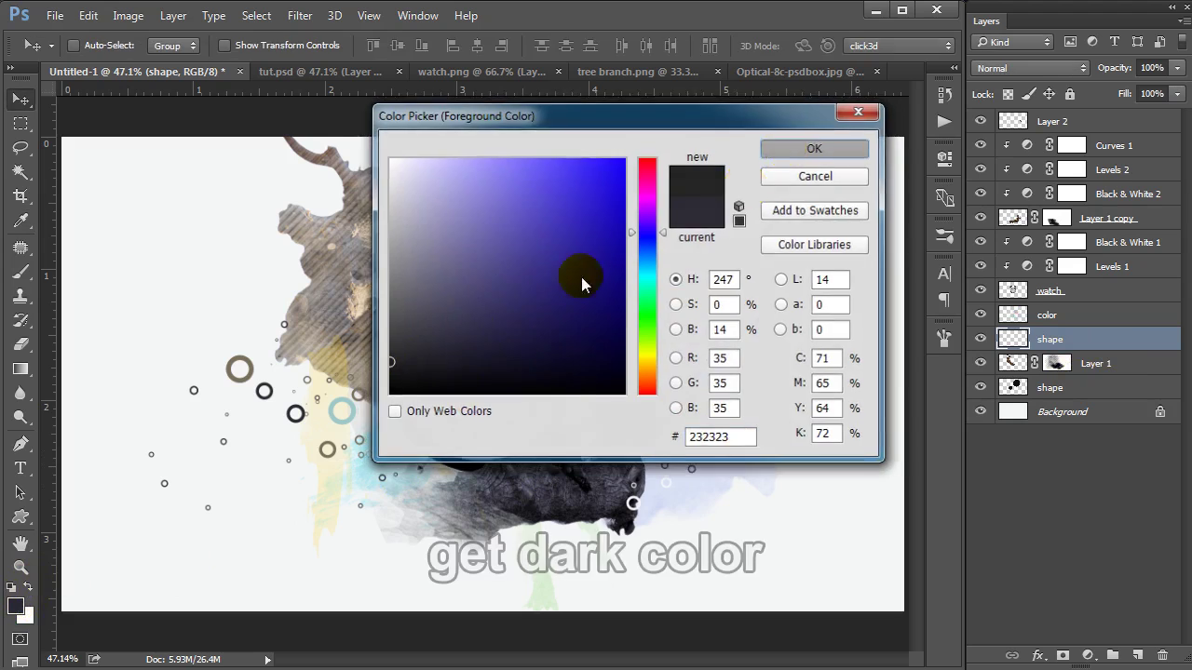
left_click(815, 147)
key("b")
right_click(380, 245)
scroll(757, 439, "up", 2)
scroll(758, 445, "up", 2)
double_click(732, 446)
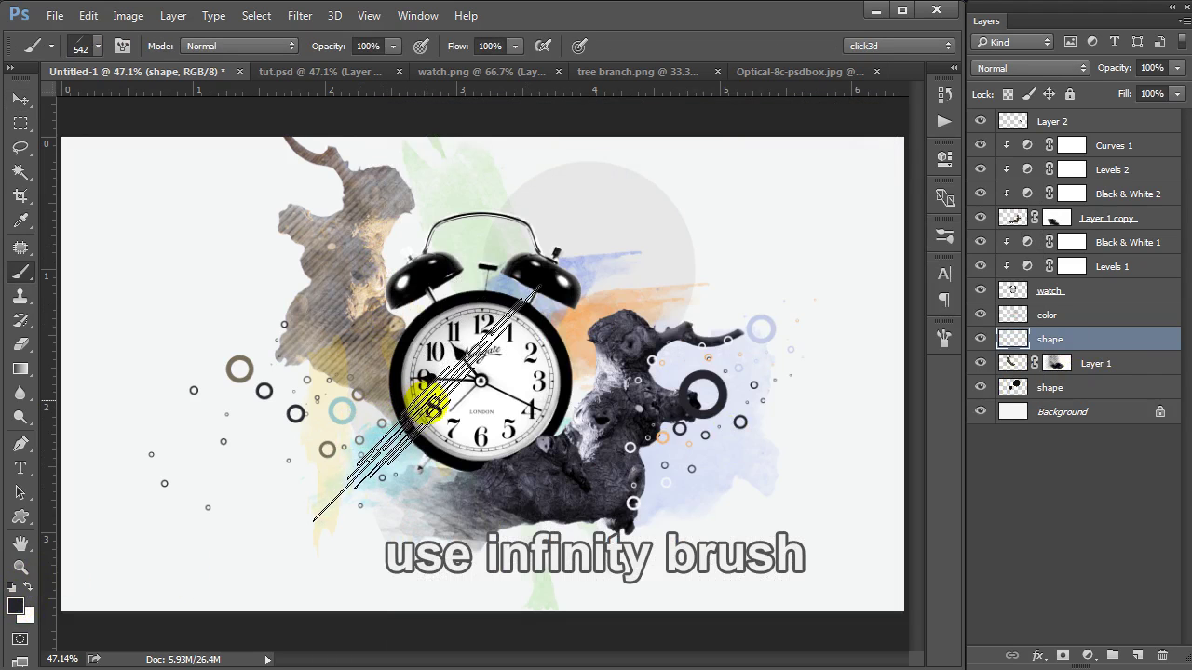
Stamp trial diagonal-line brush marks across and to the right of the clock
left_click(417, 418)
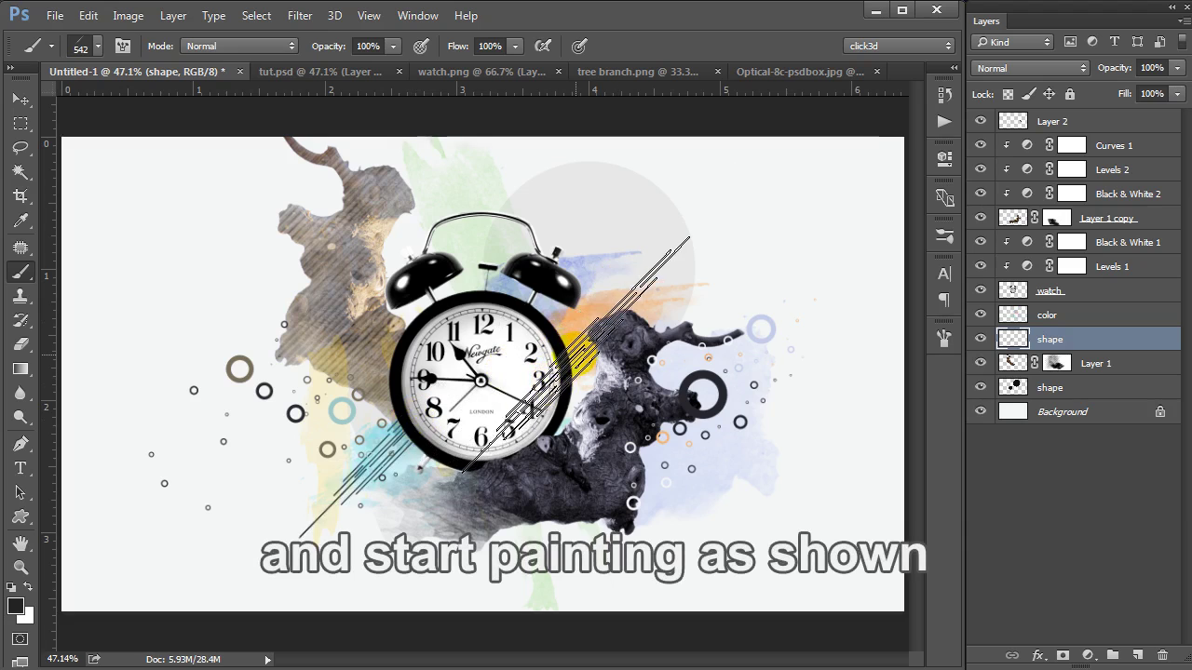
left_click(568, 393)
left_click(757, 535)
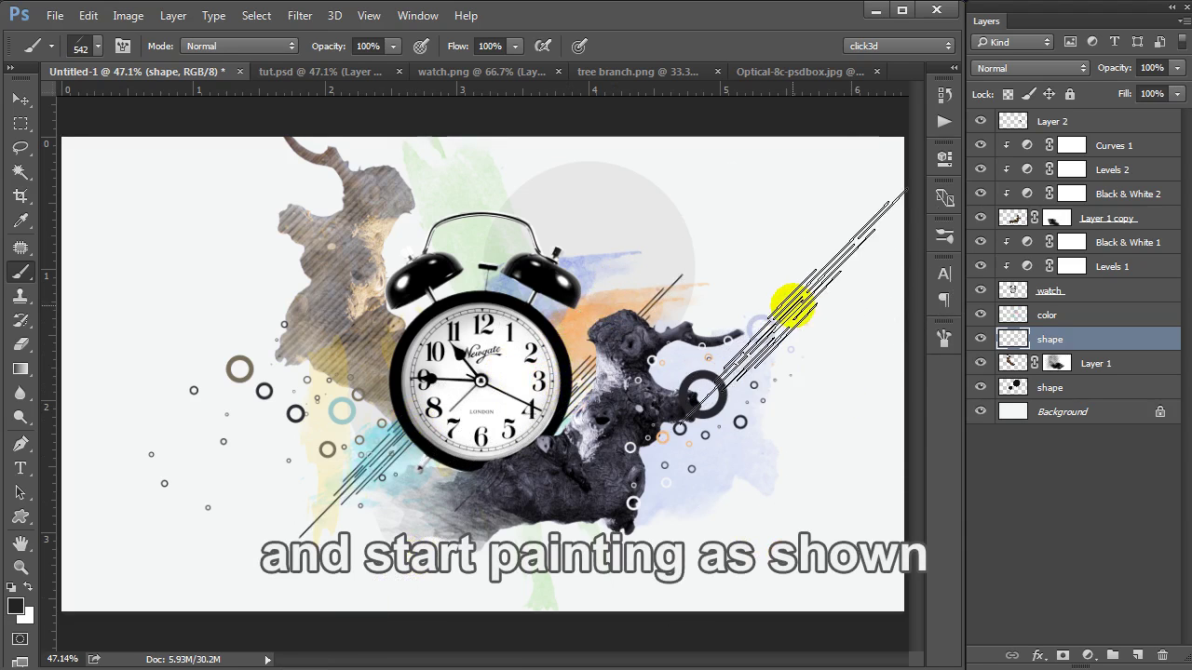
Switch to the thick diagonal-lines brush 482
right_click(570, 261)
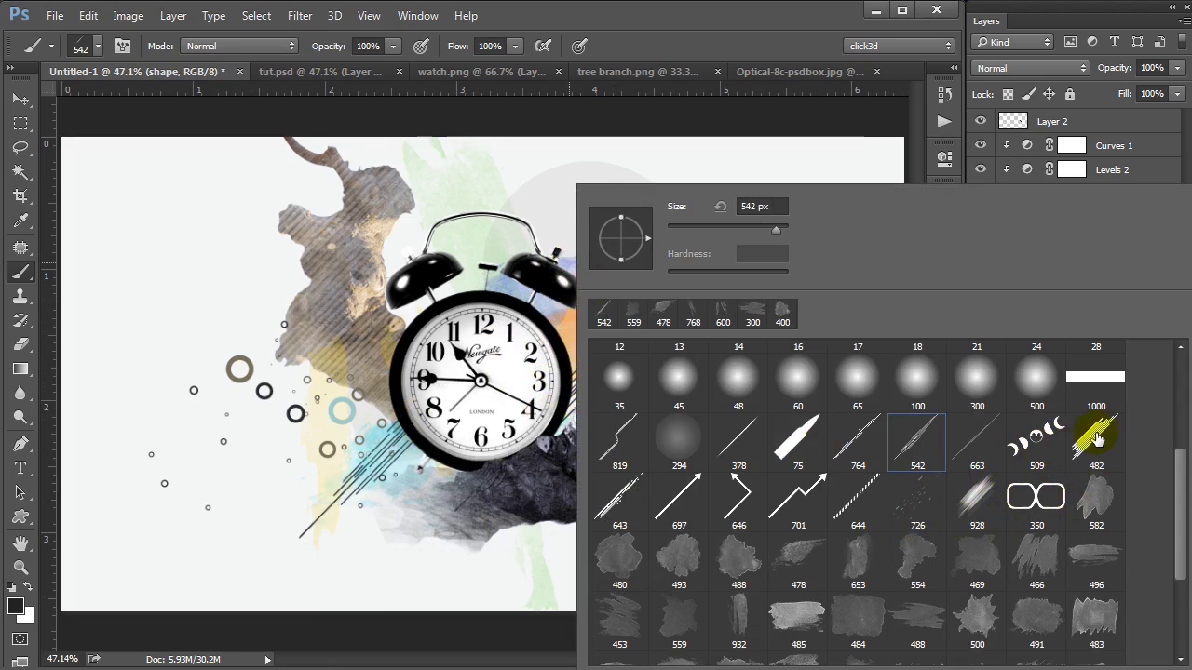
left_click(955, 424)
right_click(340, 270)
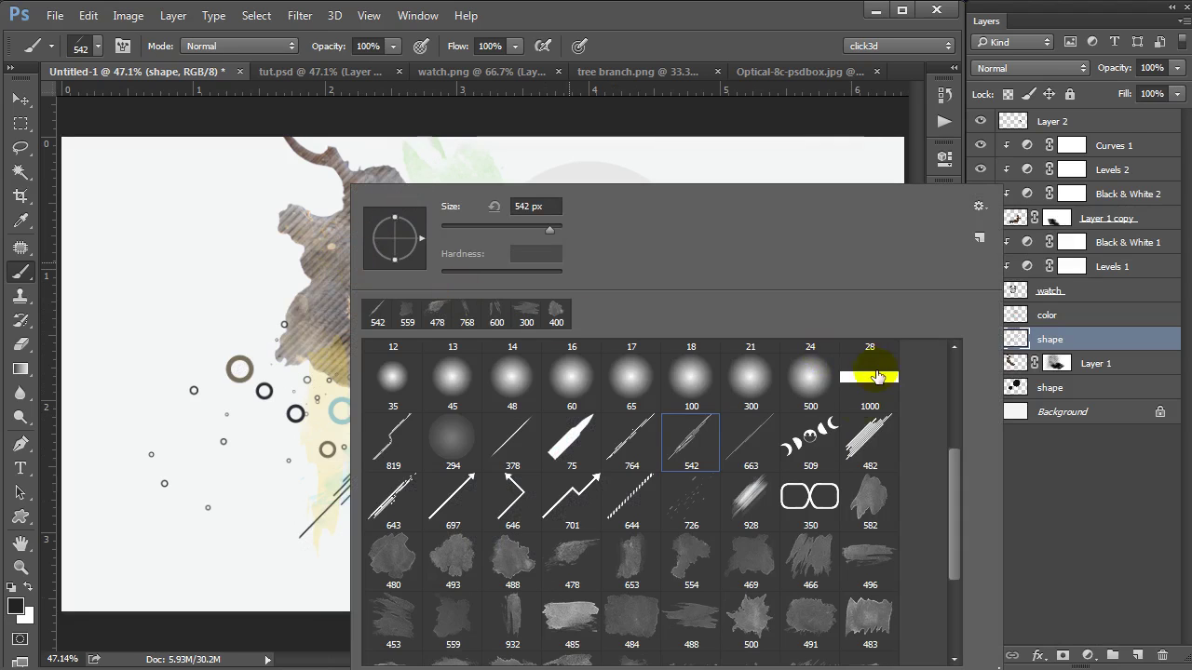
double_click(865, 438)
left_click(470, 419)
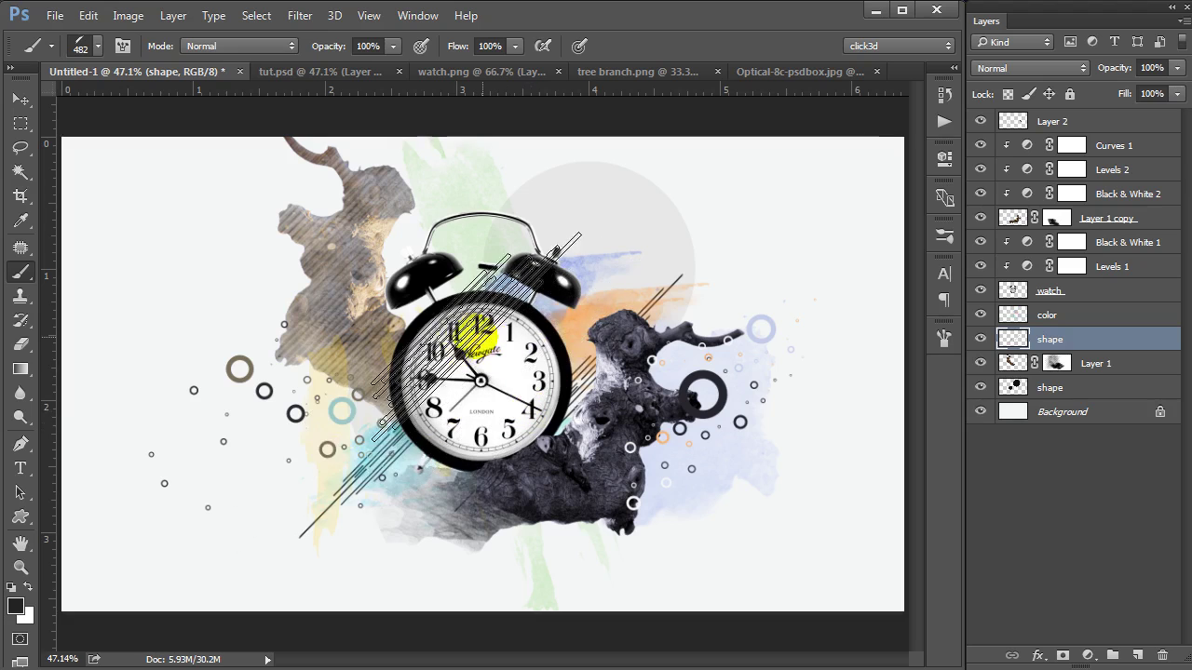
Stamp thick diagonal lines below the clock, undoing the misplaced stamps
left_click(409, 345)
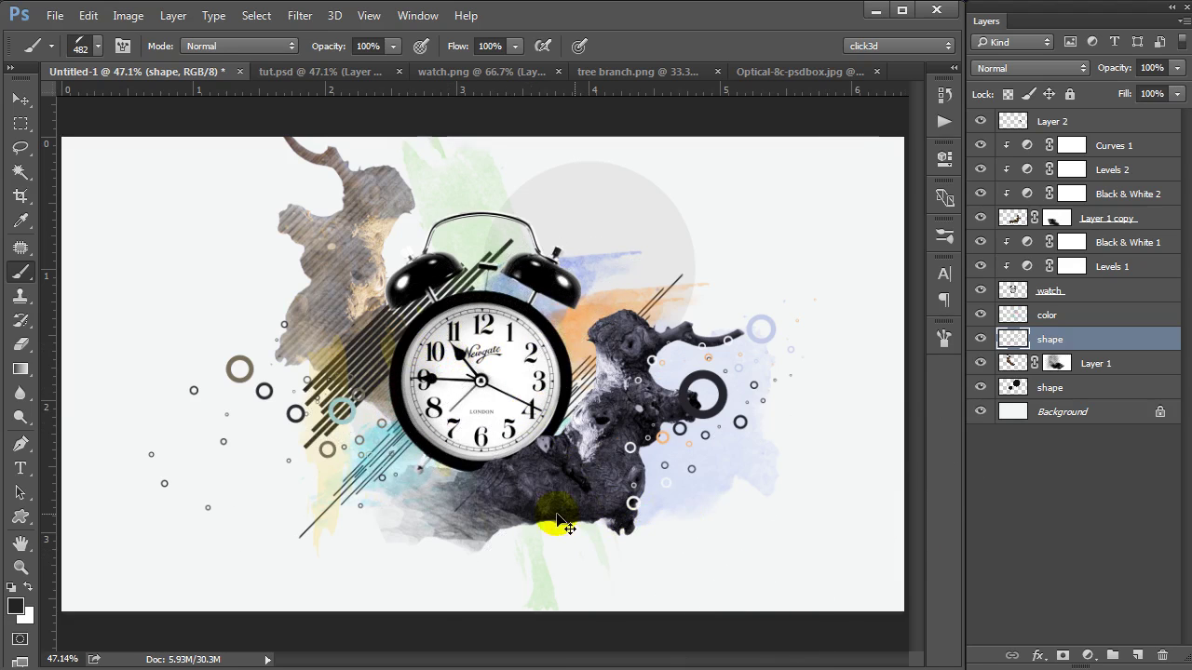
key("ctrl+z")
left_click(551, 491)
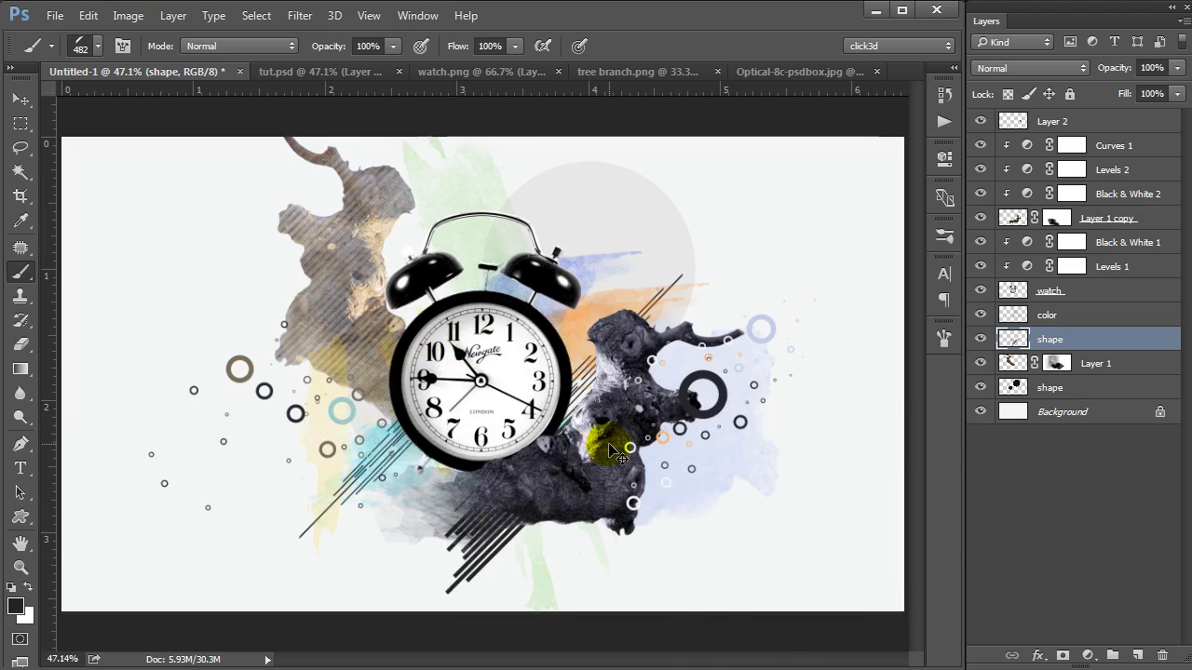
key("ctrl+alt+z")
key("ctrl+alt+z")
key("ctrl+alt+z")
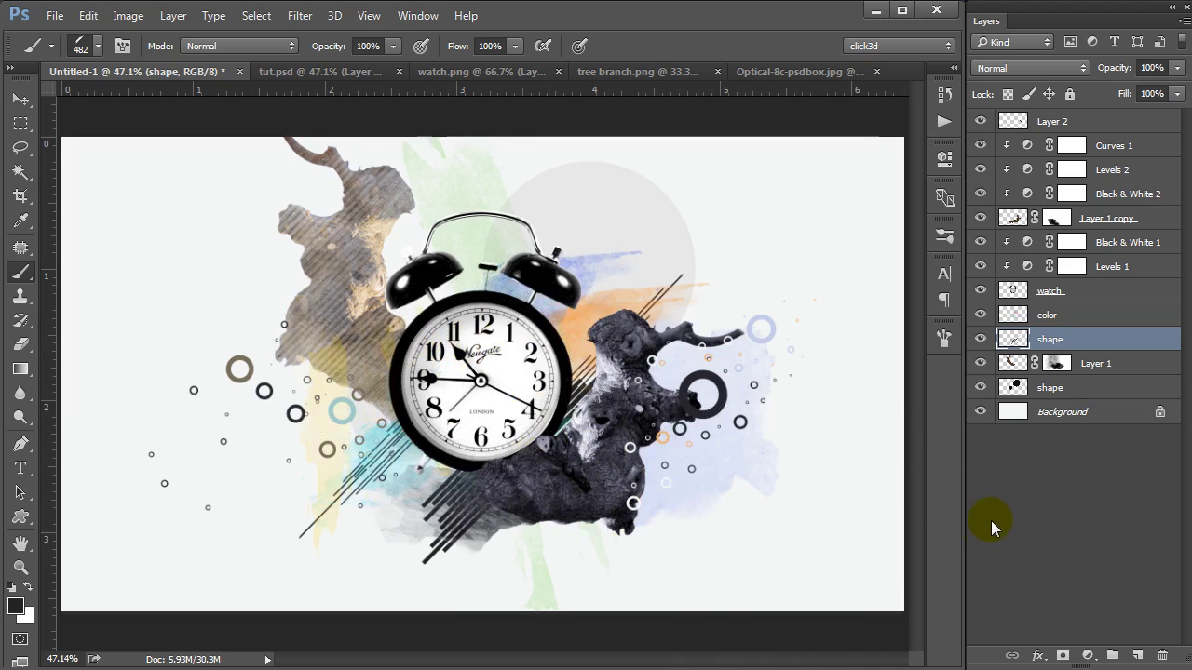
Move the line stamp below the clock and bring the lens flare in as the top layer
key("v")
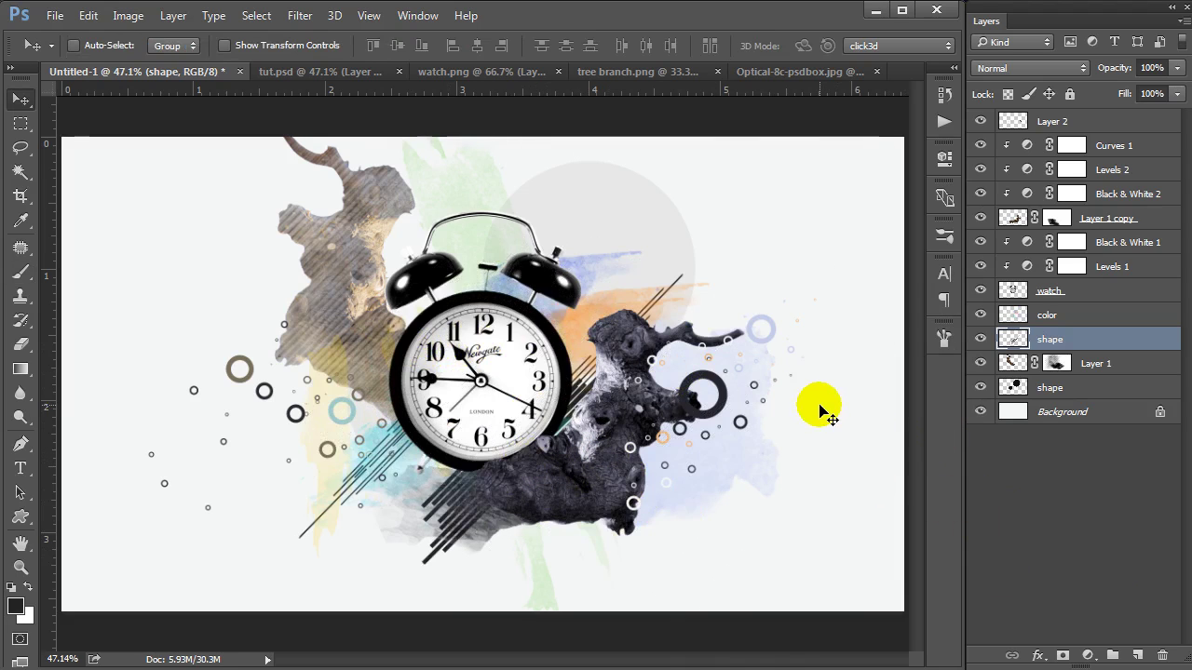
left_click_drag(819, 410, 811, 404)
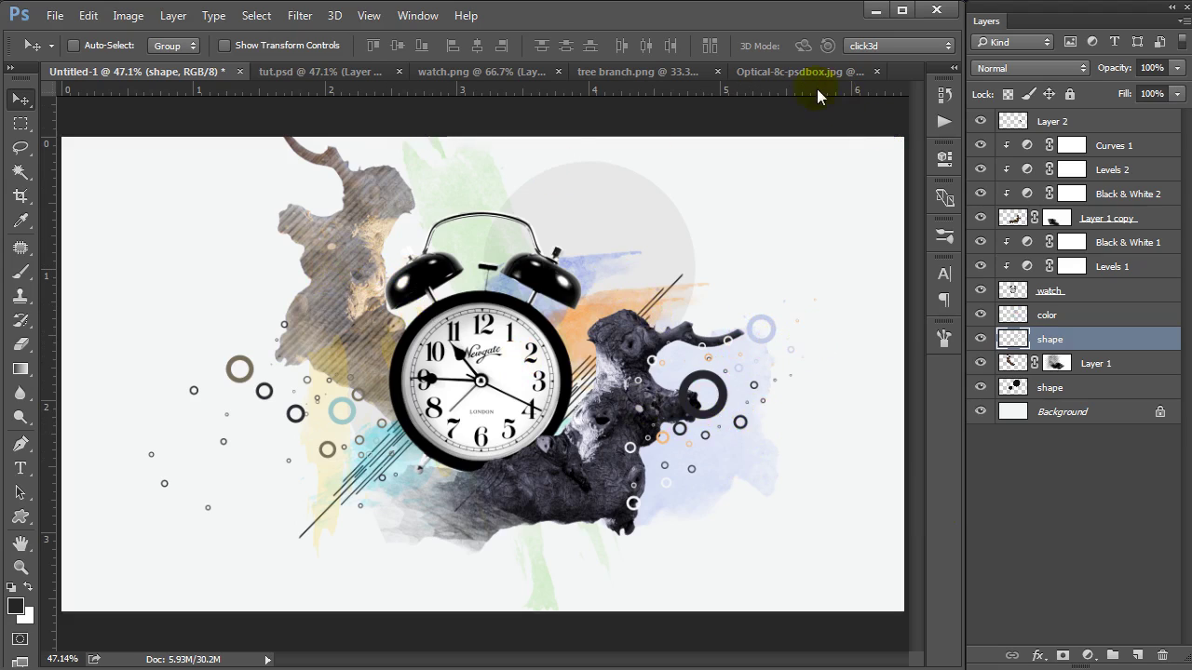
left_click(787, 70)
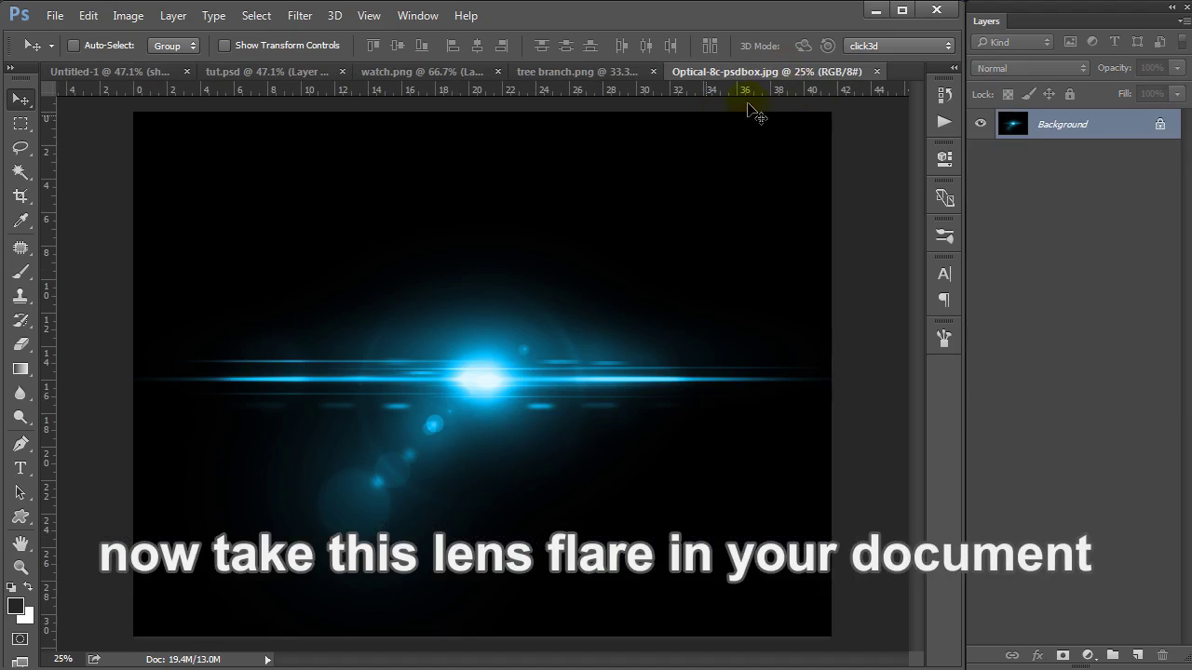
mouse_move(545, 391)
left_mouse_down()
mouse_move(506, 400)
mouse_move(194, 186)
mouse_move(127, 75)
mouse_move(893, 130)
mouse_move(564, 369)
left_mouse_up()
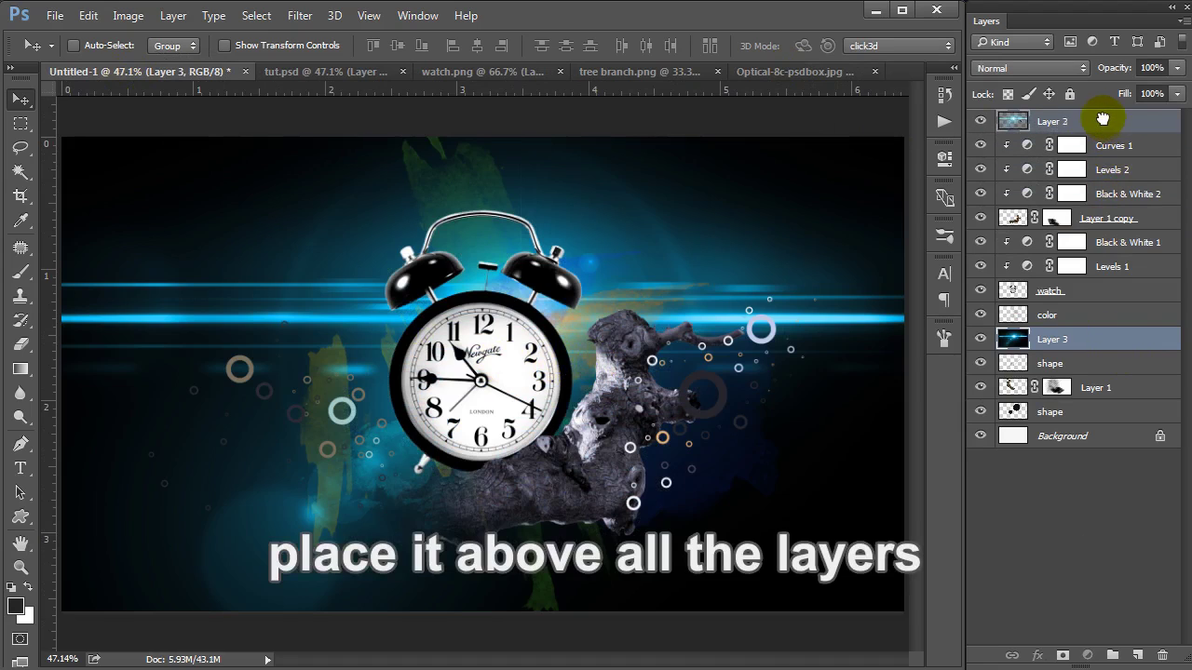
left_click_drag(1111, 326, 1100, 118)
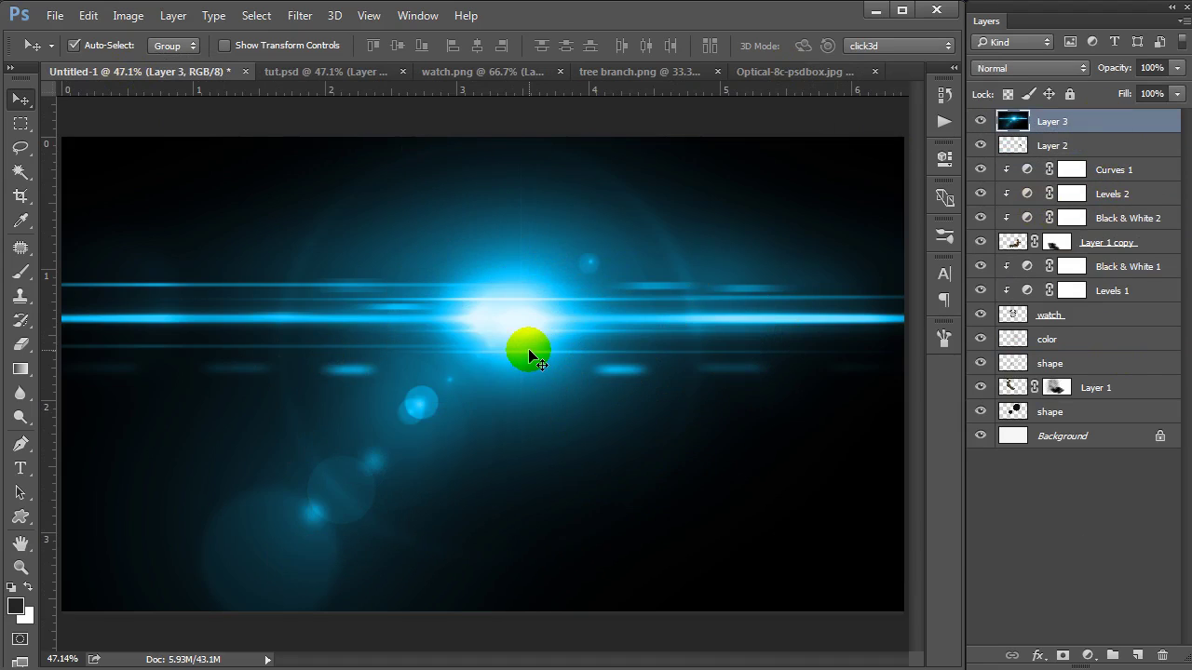
Shrink and widen the lens flare with Free Transform, placing it over the clock
key("ctrl+t")
key("ctrl+0")
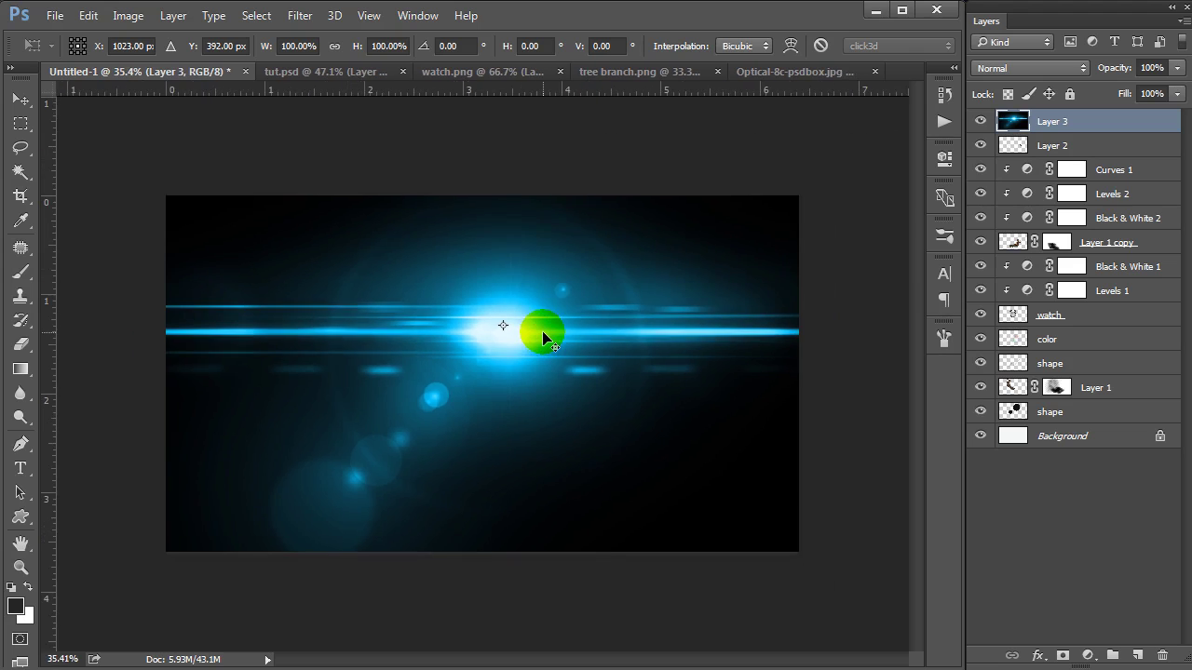
key("ctrl+minus")
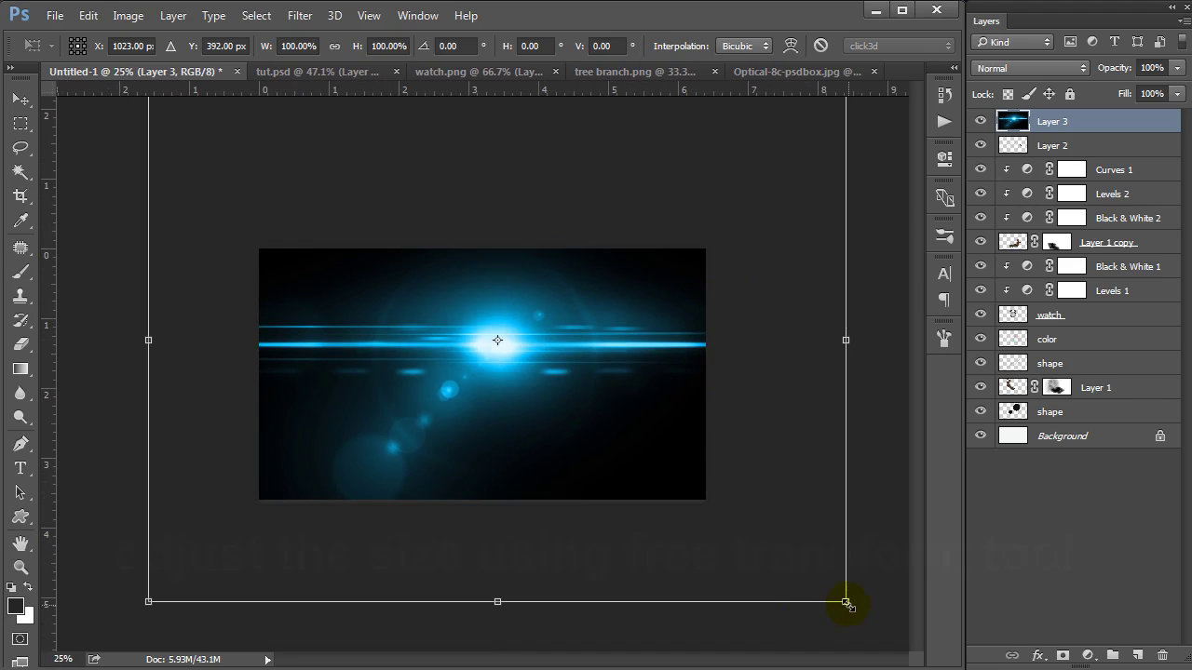
left_click_drag(846, 604, 712, 507)
left_click_drag(497, 373, 538, 403)
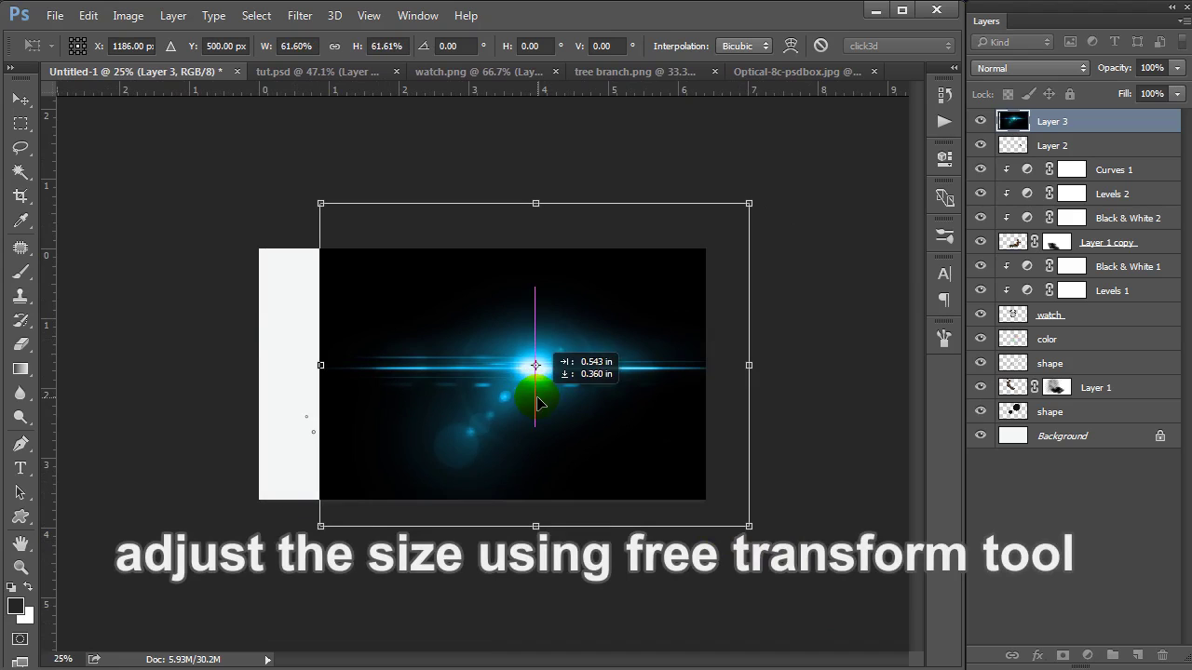
left_click_drag(749, 365, 816, 368)
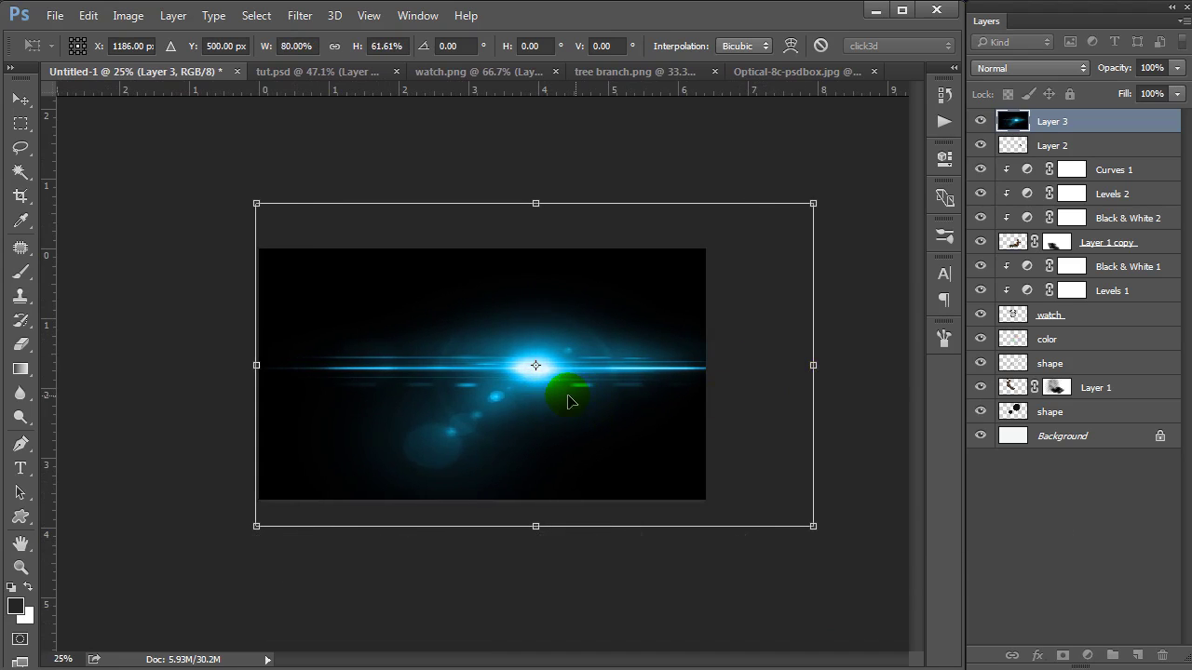
left_click_drag(567, 394, 562, 392)
double_click(506, 394)
key("ctrl+plus")
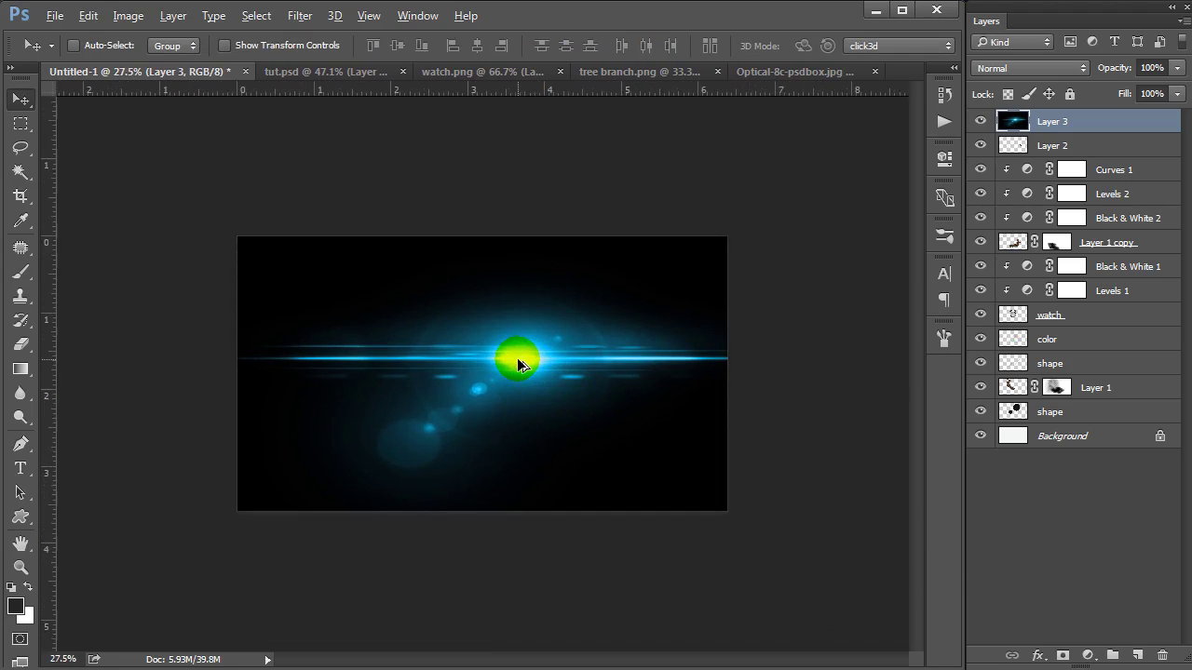
key("ctrl+0")
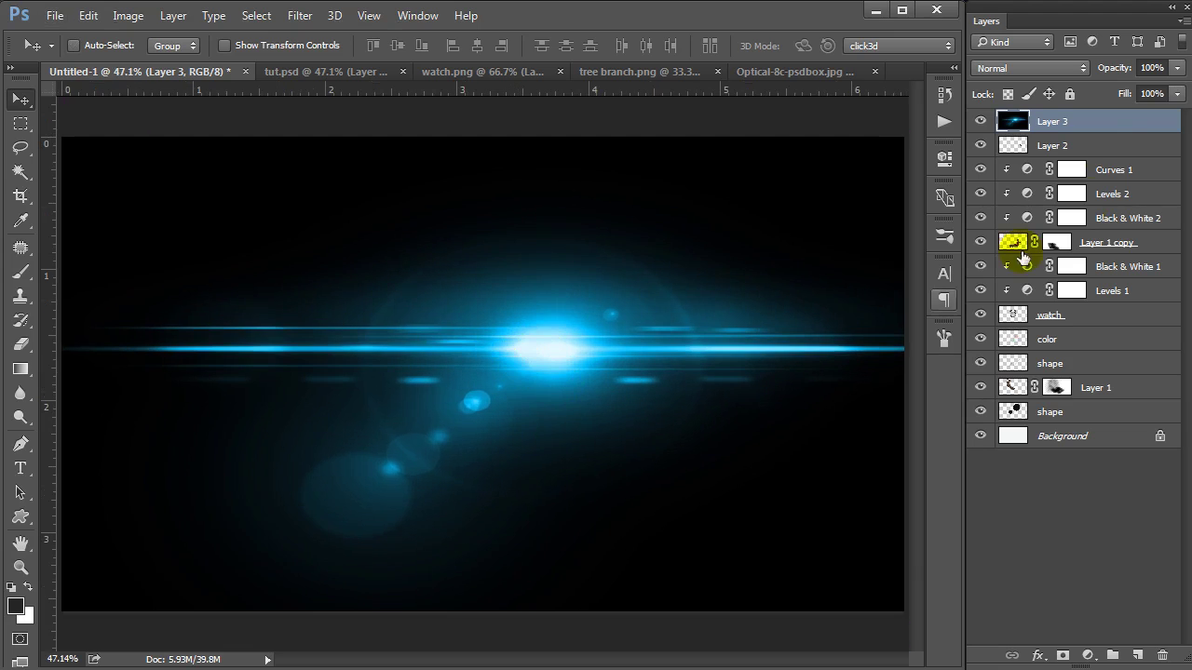
Set the flare layer's blend mode to Screen and centre it across the clock
left_click(1059, 68)
left_click(985, 195)
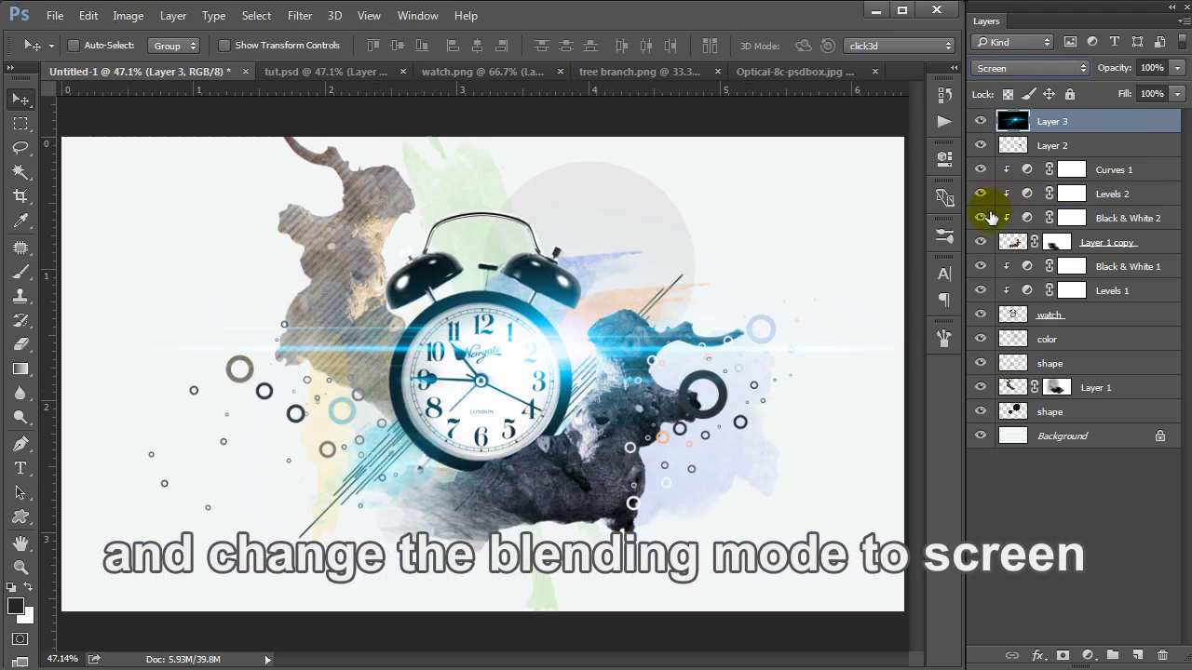
left_click_drag(566, 375, 576, 368)
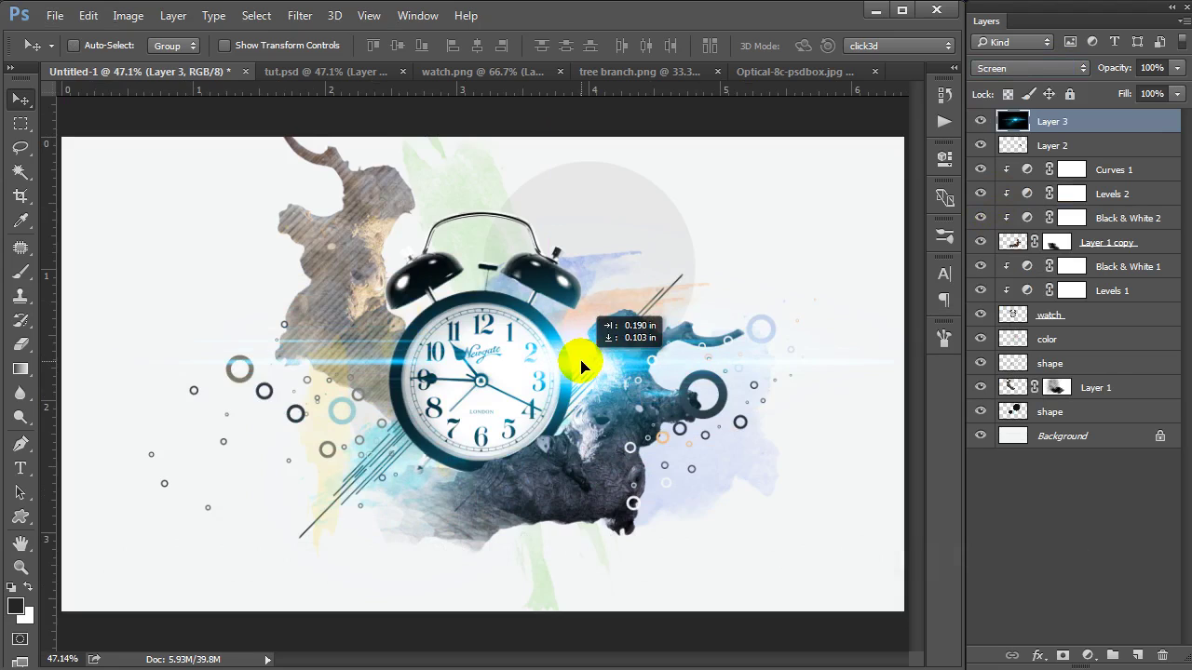
key("ctrl+minus")
scroll(590, 399, "up", 2)
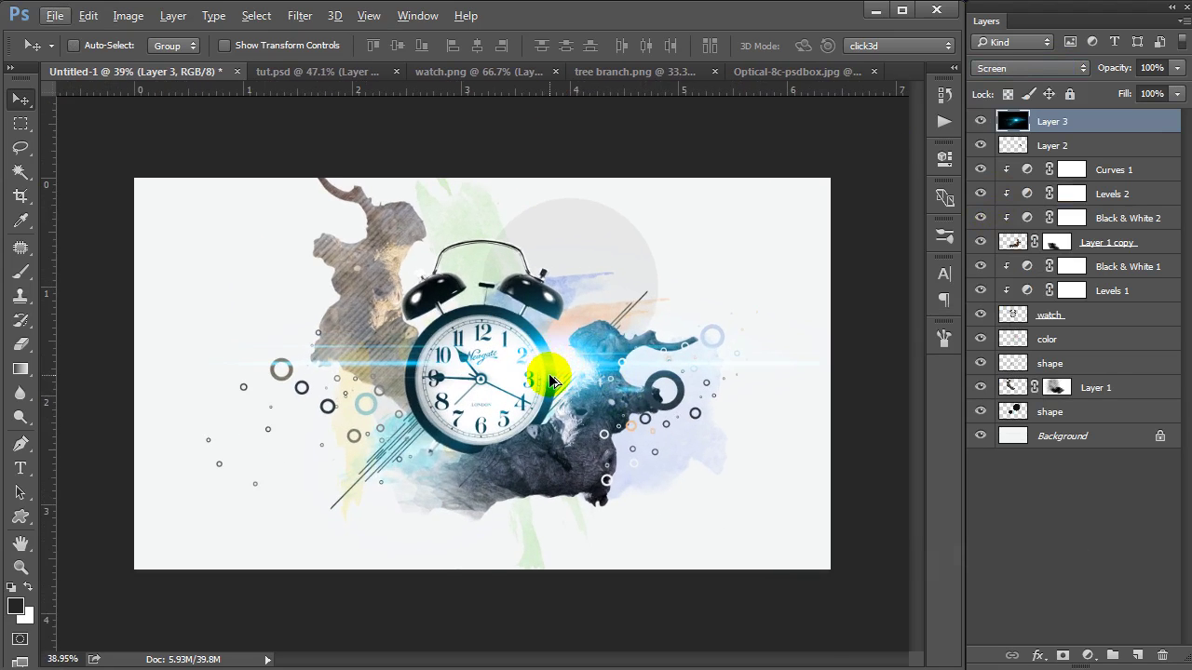
Scale the flare down slightly to about 92%
key("ctrl+t")
left_click_drag(122, 106, 163, 132)
key("Return")
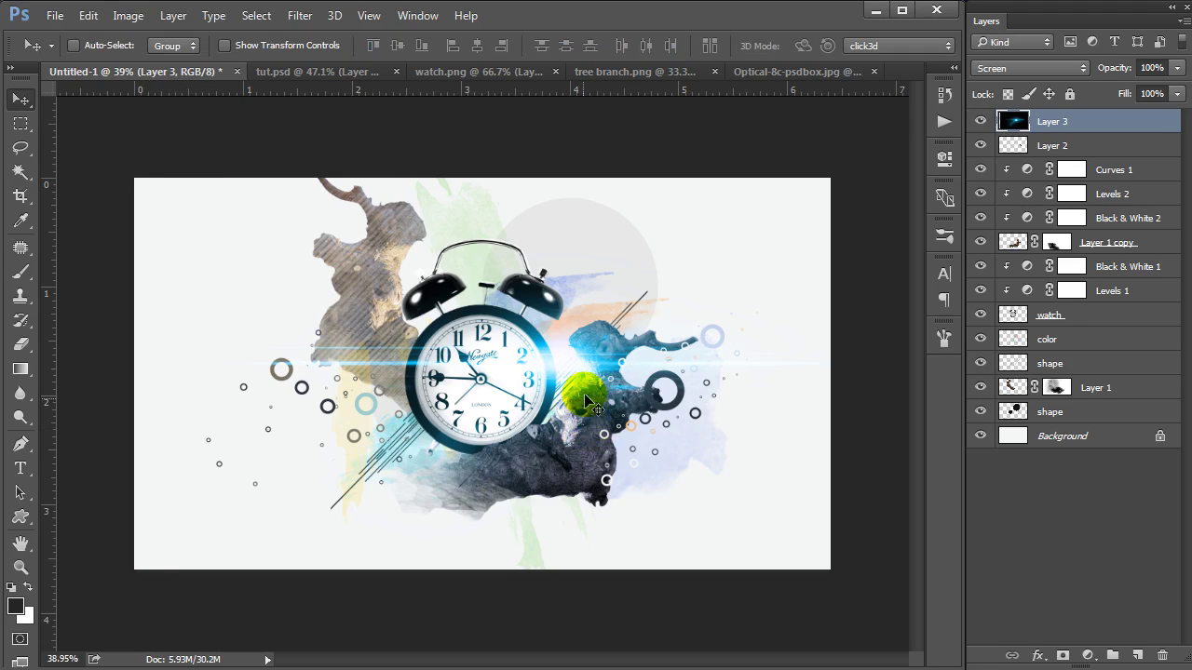
key("ctrl+0")
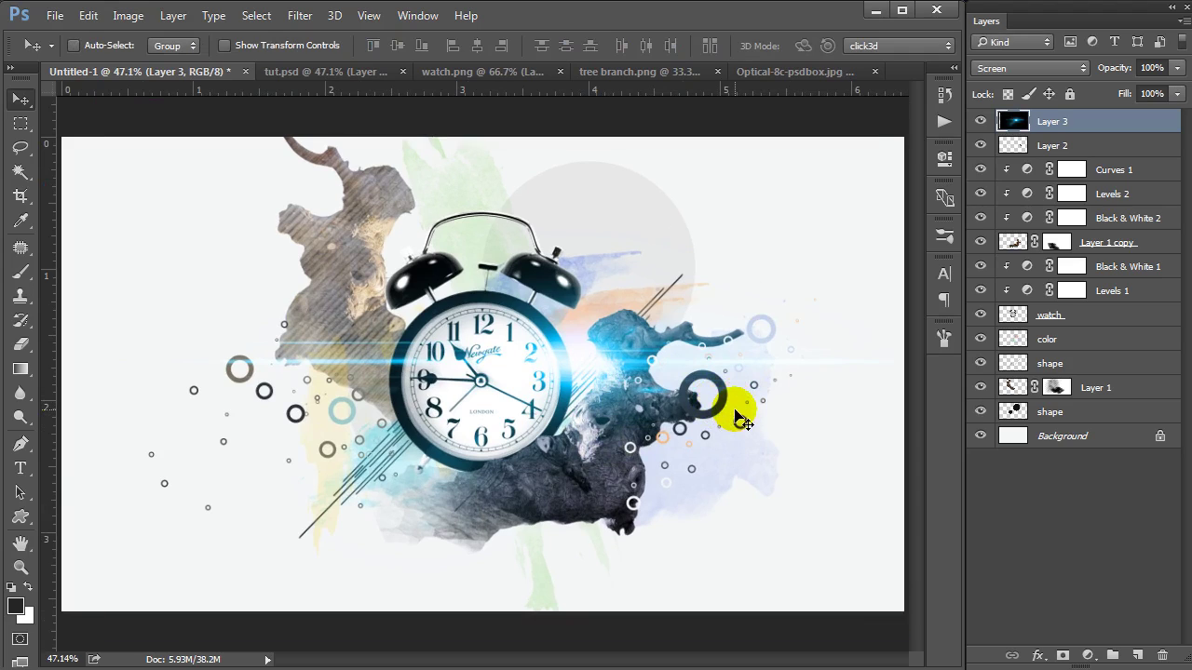
scroll(703, 389, "down", 1)
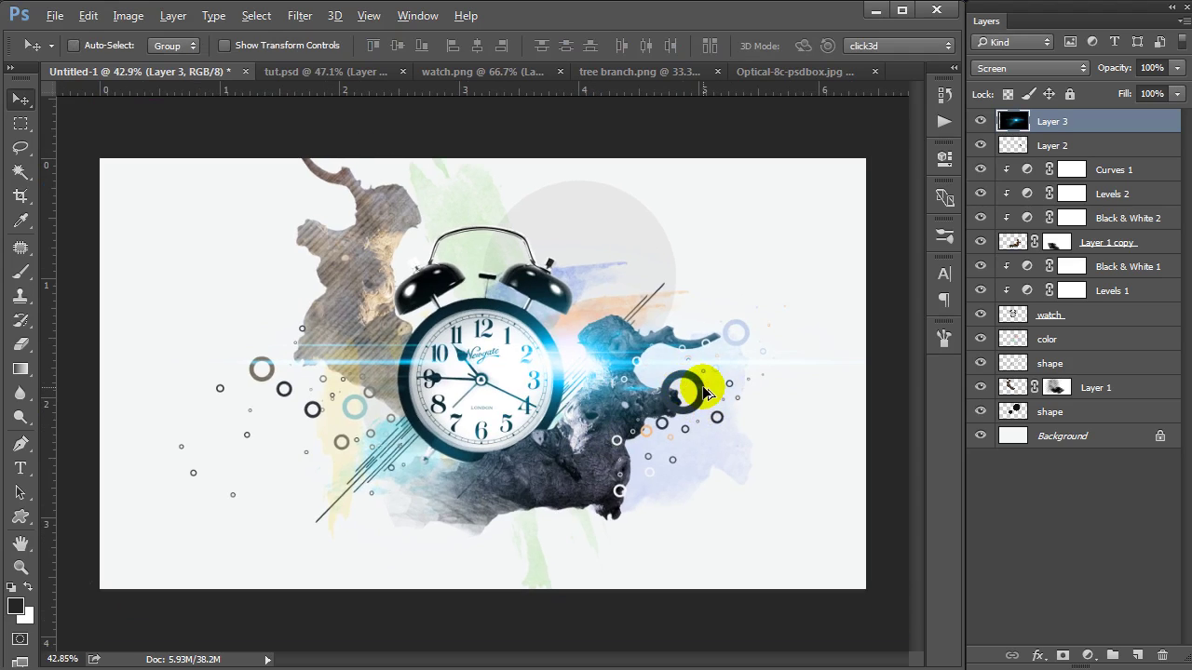
key("alt")
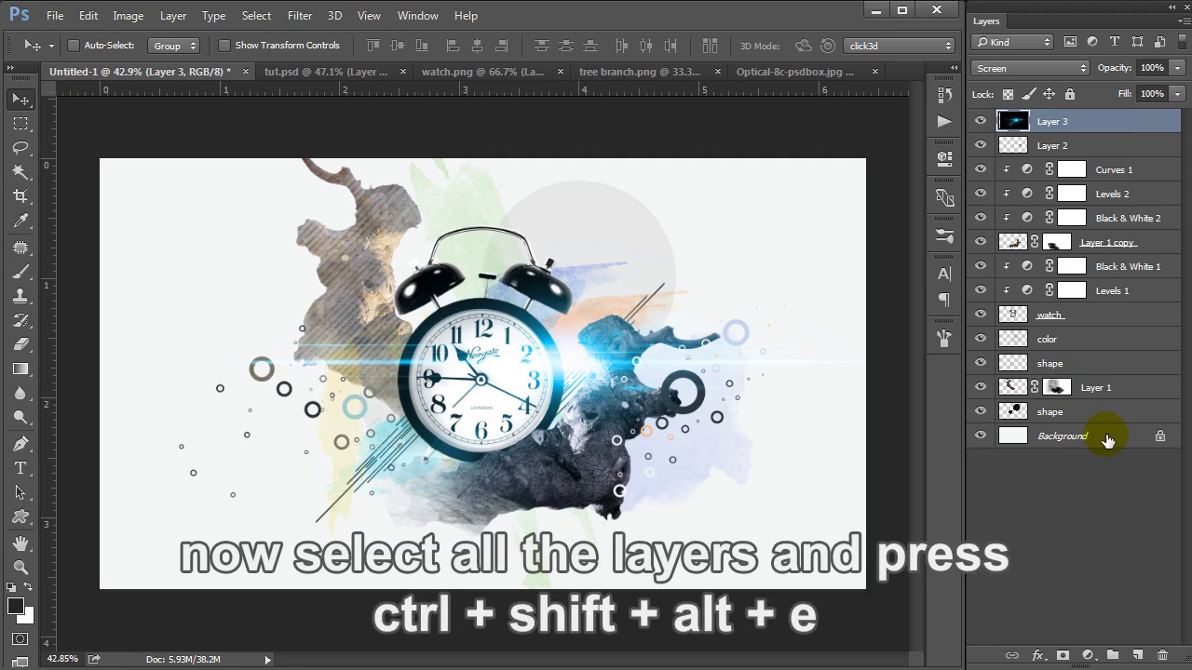
Stamp all layers into new Layer 4 and Smart Sharpen it (90%, 0.5 px, 10% noise reduction)
left_click(1062, 445, "shift")
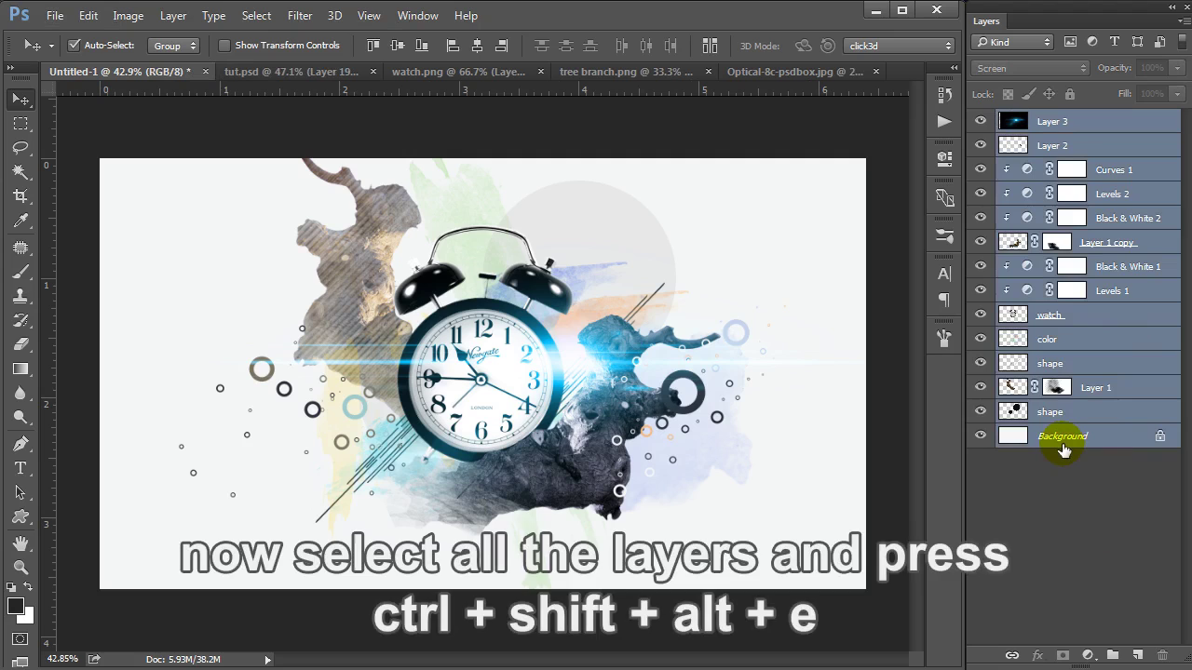
key("ctrl+shift+alt+e")
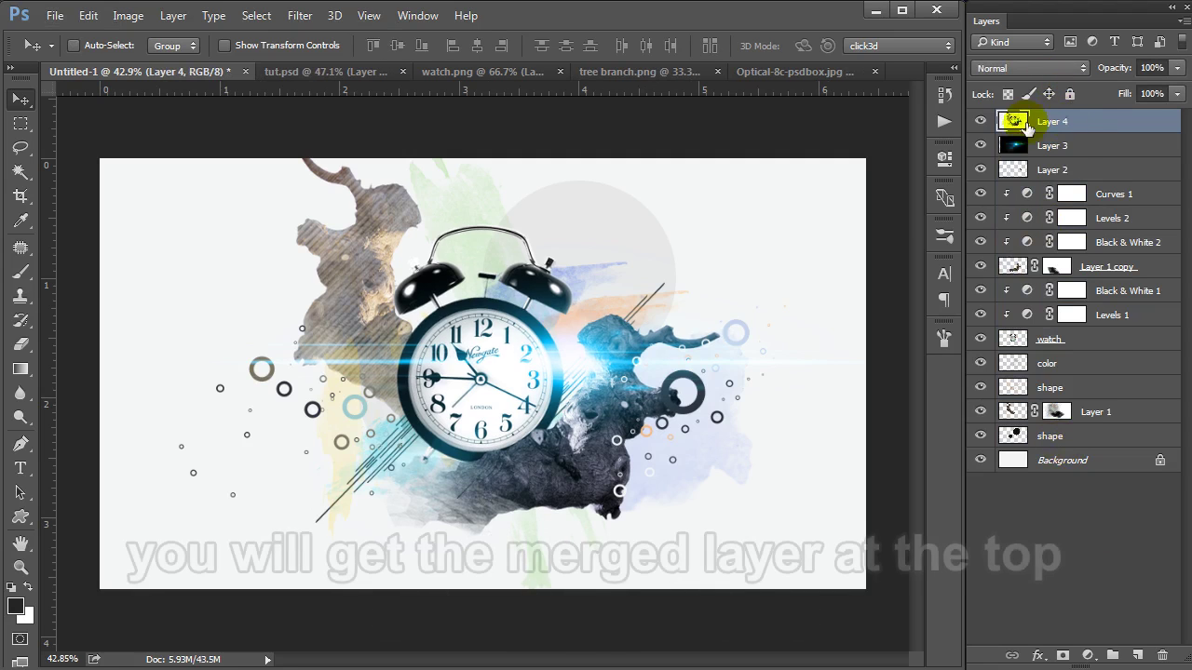
left_click(301, 18)
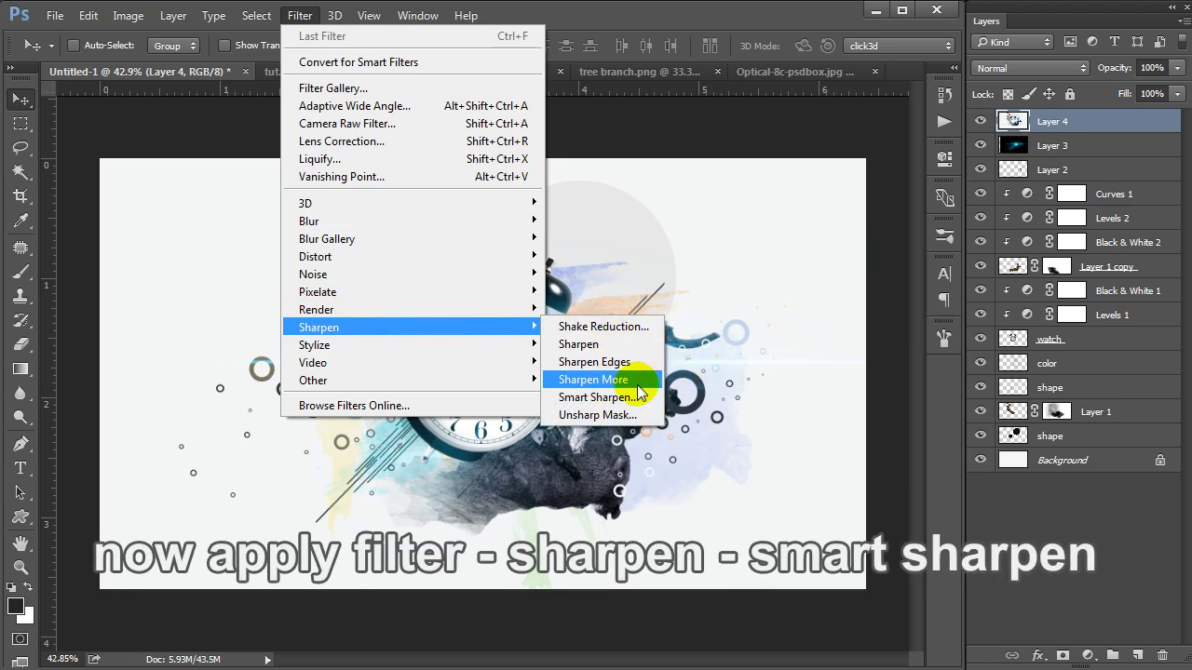
left_click(601, 398)
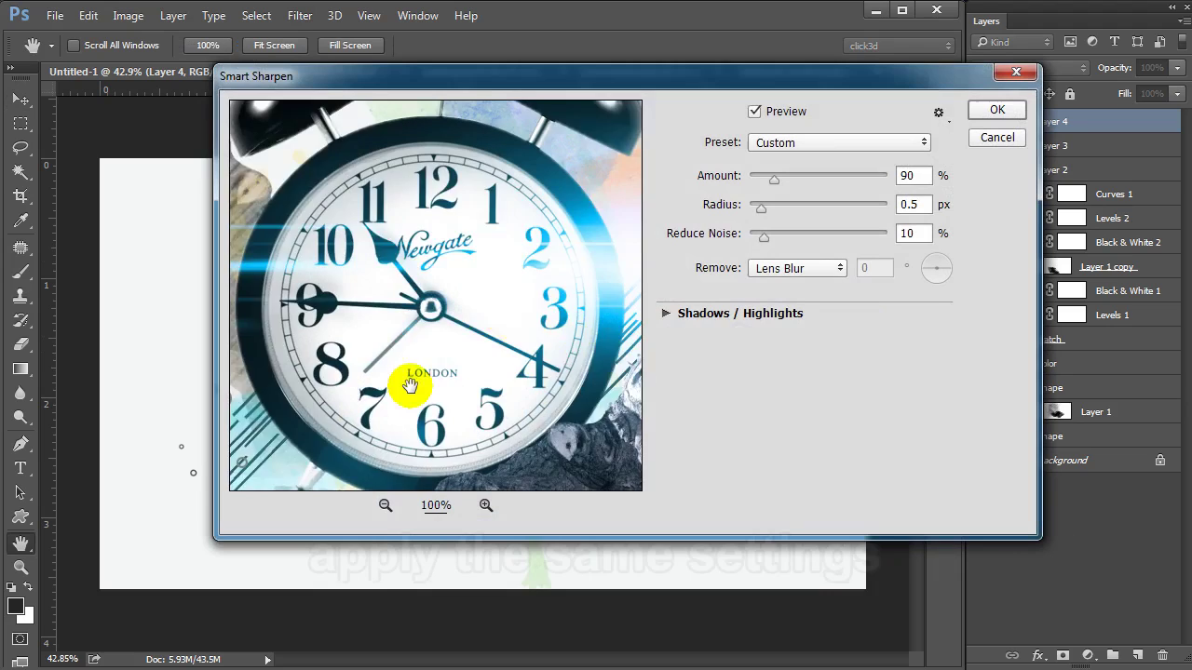
left_click_drag(431, 355, 330, 433)
left_click(385, 506)
left_click_drag(476, 307, 530, 309)
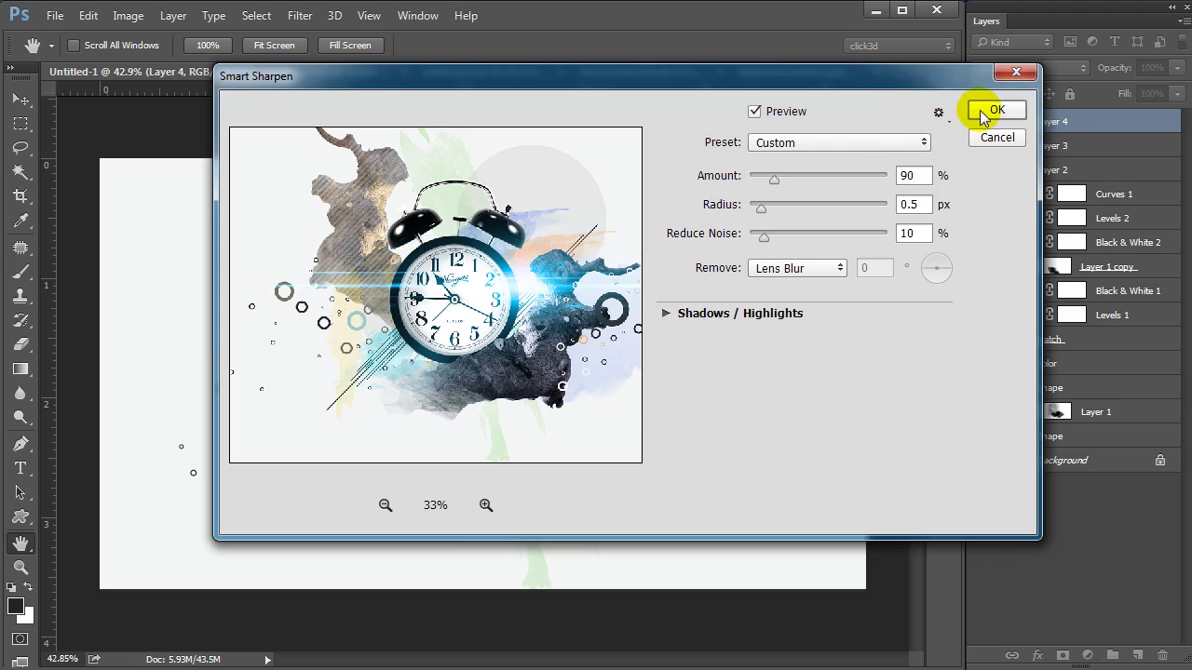
left_click(992, 110)
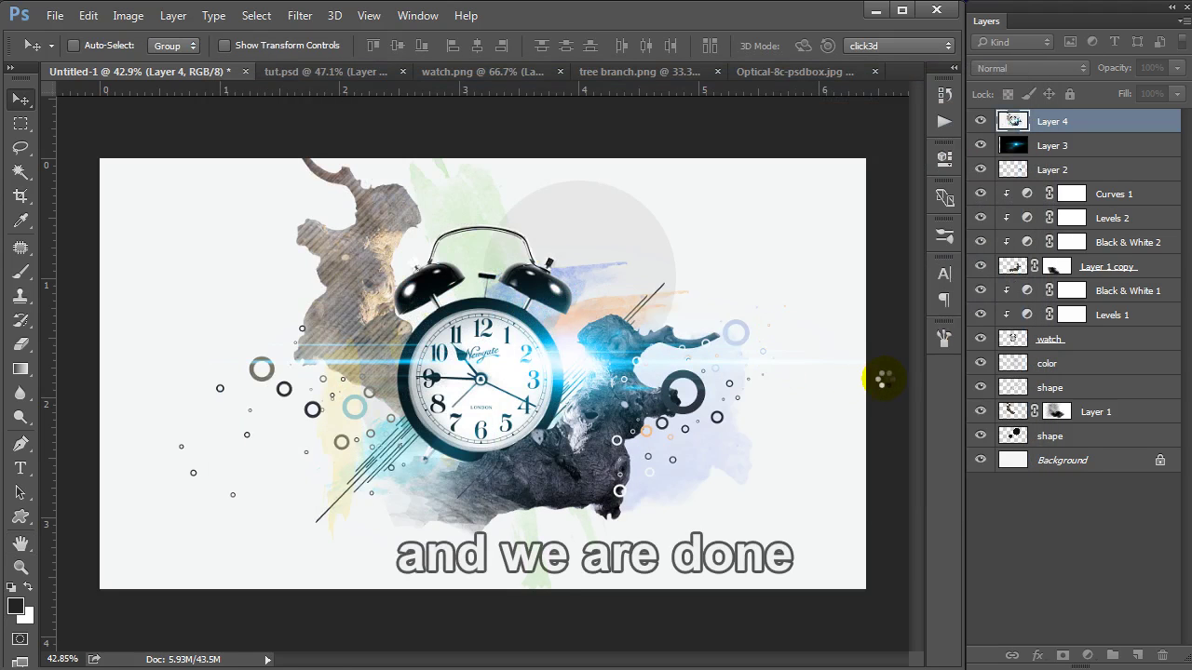
key("ctrl+0")
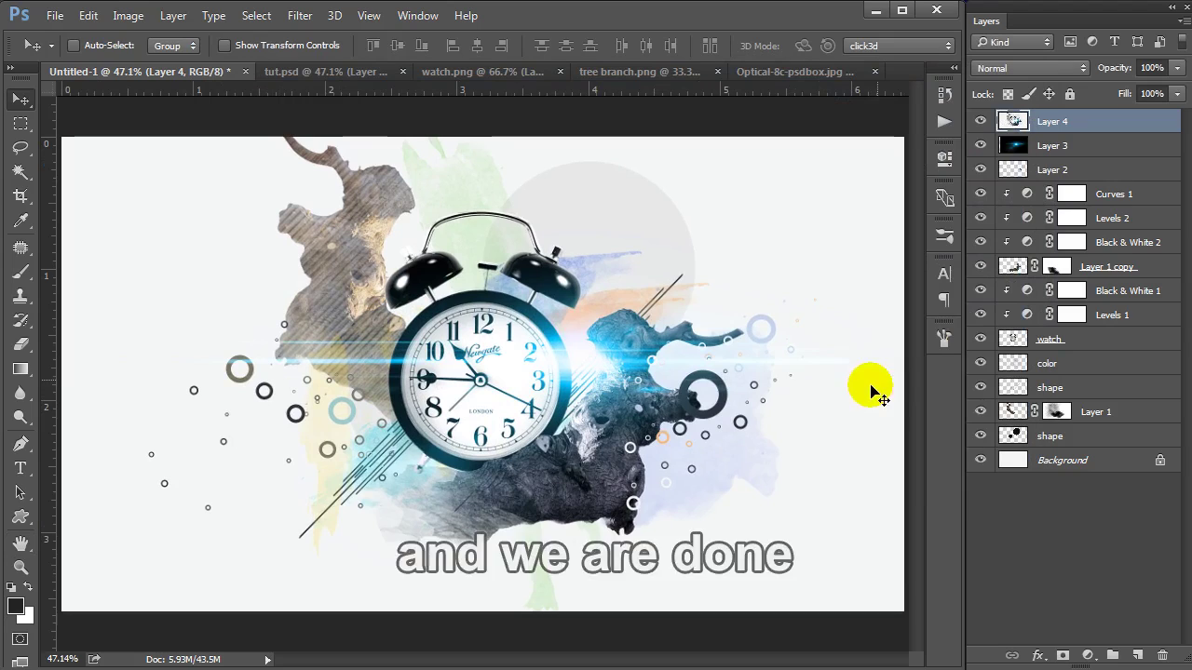